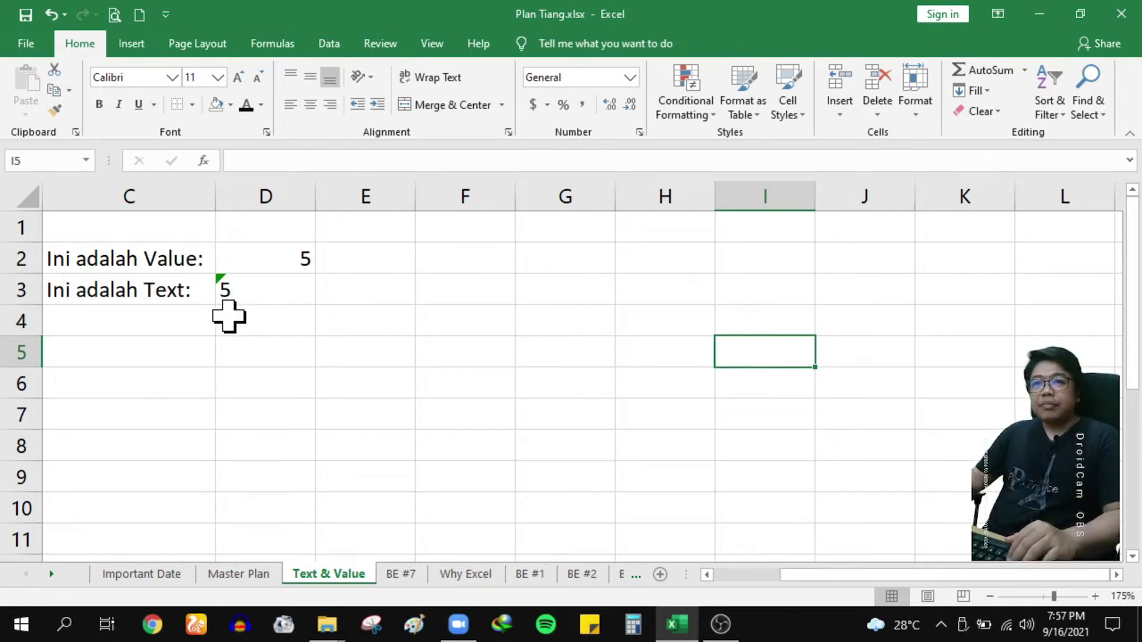
Compare the numeric value in cell D2 with the text entry in cell D3
{"action": "left_click", "coordinate": [241, 359]}
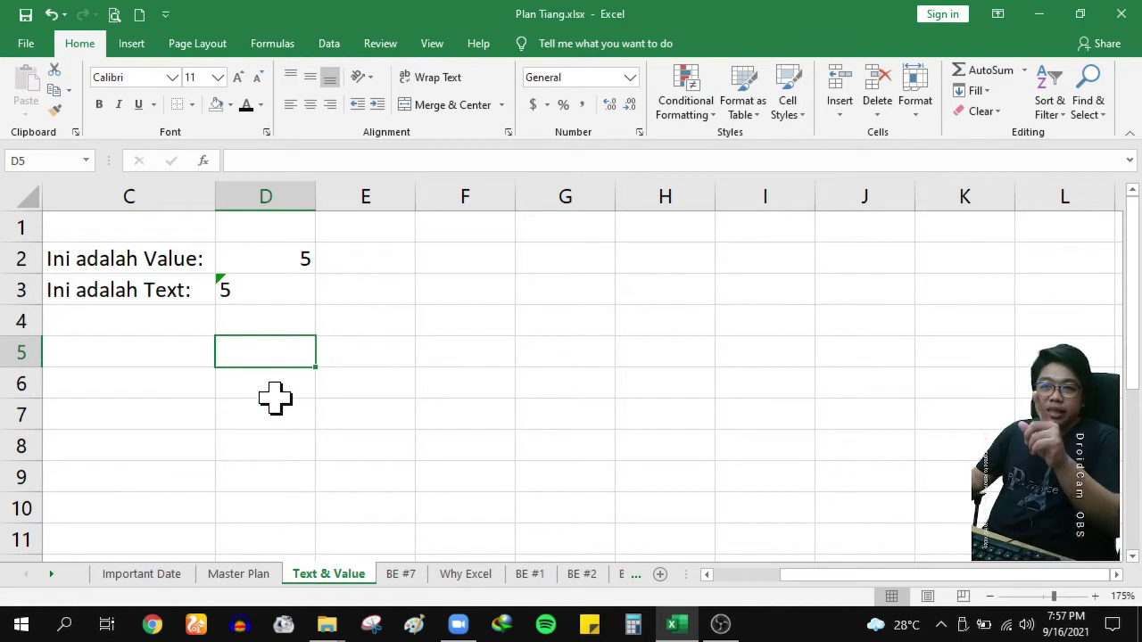
{"action": "left_click", "coordinate": [269, 263]}
{"action": "left_click", "coordinate": [272, 288]}
{"action": "left_click", "coordinate": [303, 248]}
{"action": "left_click", "coordinate": [290, 284]}
{"action": "left_click", "coordinate": [295, 250]}
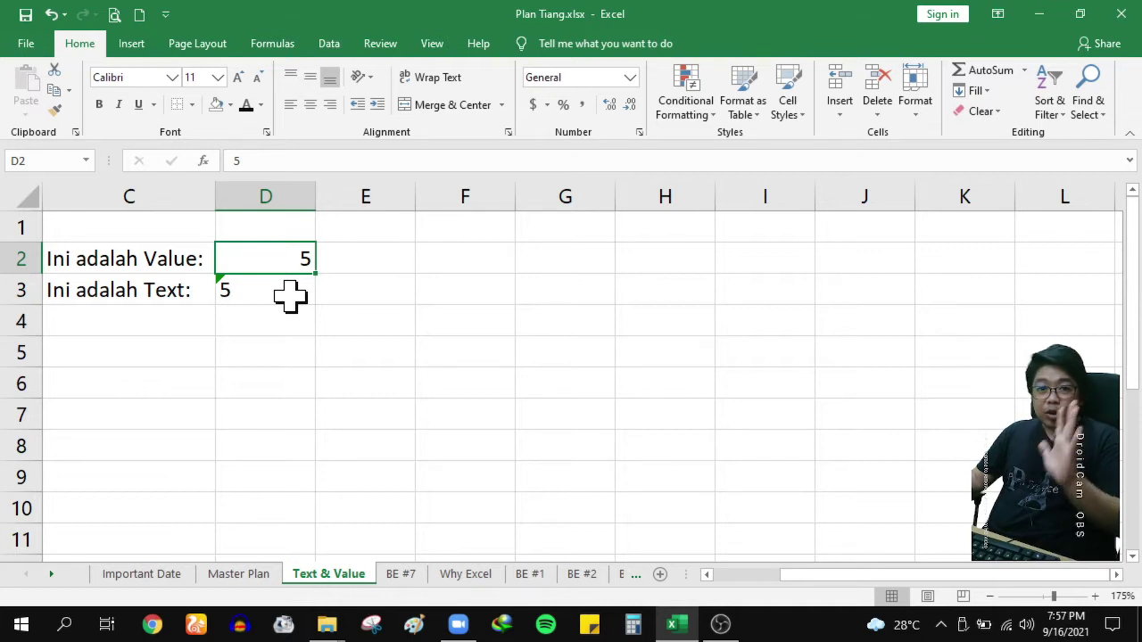
{"action": "left_click", "coordinate": [289, 286]}
{"action": "left_click", "coordinate": [292, 260]}
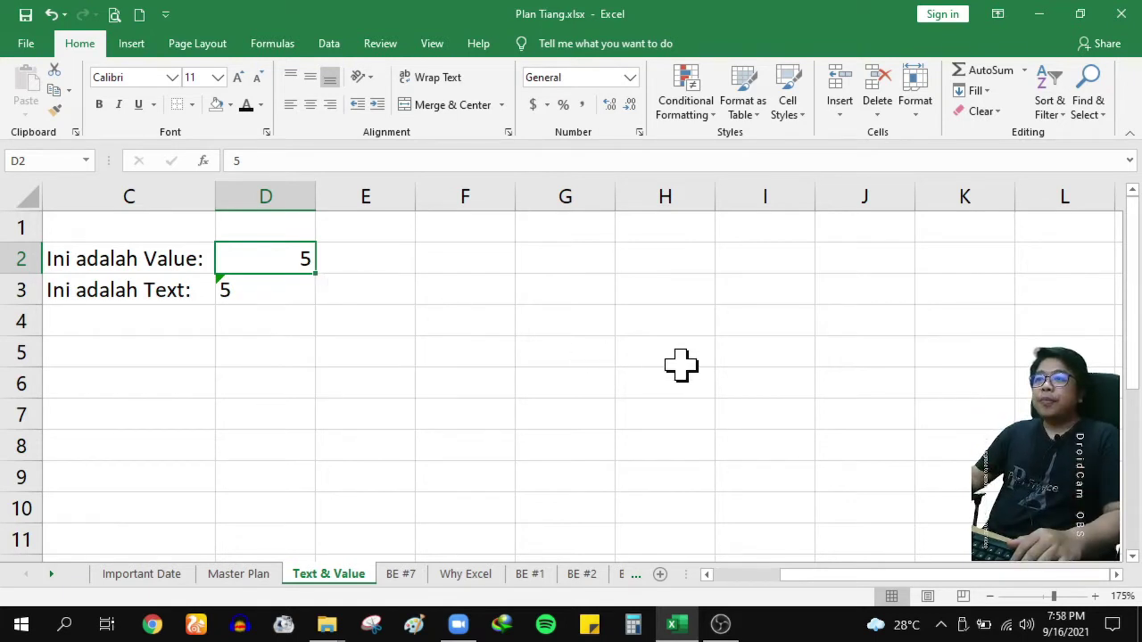
Enter a sample first name in cell G4
{"action": "left_click", "coordinate": [549, 323]}
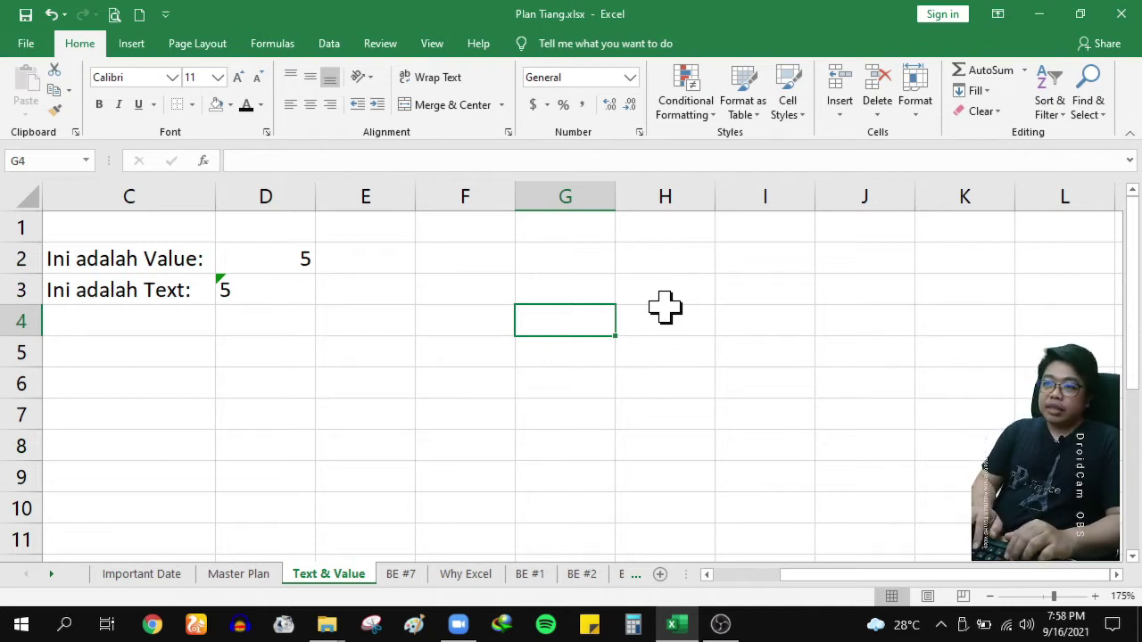
{"action": "type", "text": "Jackie"}
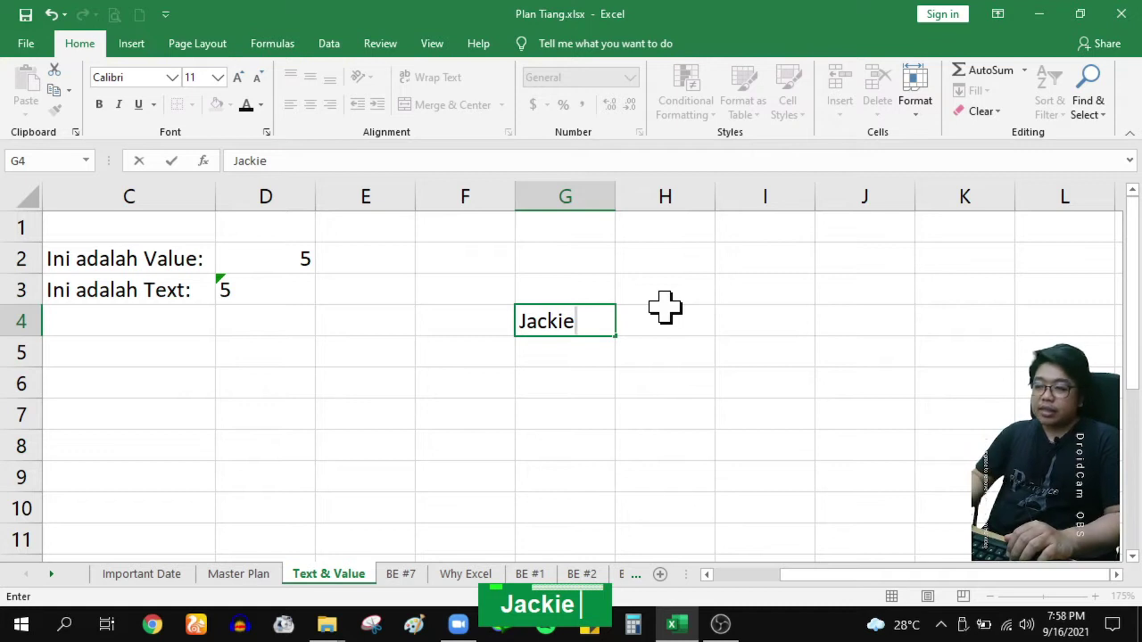
{"action": "key", "text": "Return"}
{"action": "key", "text": "Up"}
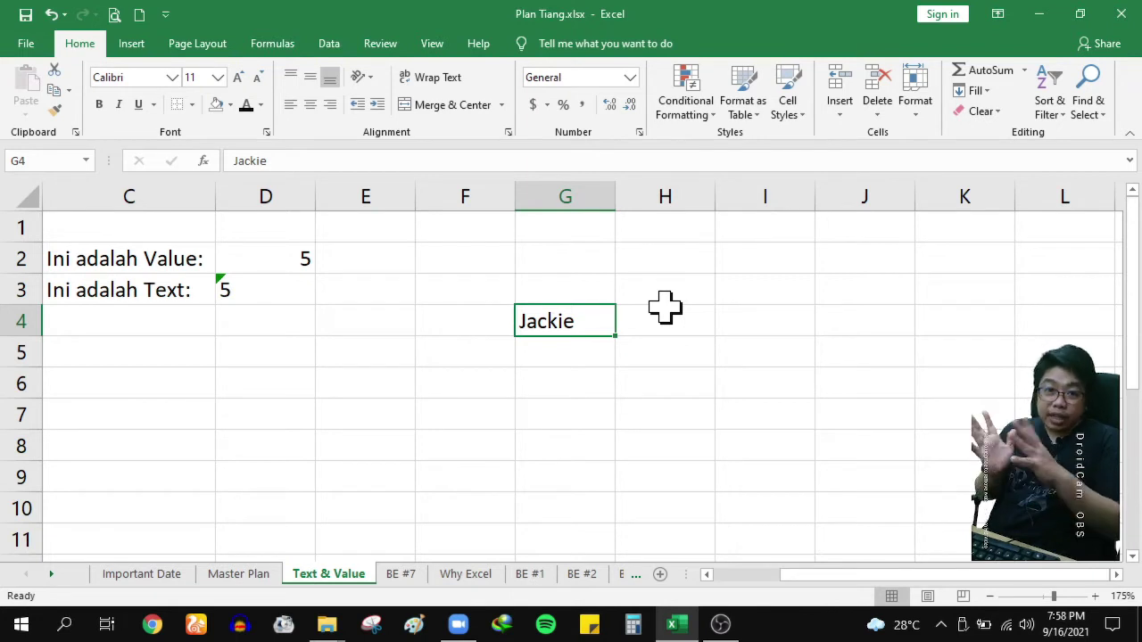
Enter the letters a, b, c and d down cells G5 to G8
{"action": "key", "text": "Return"}
{"action": "type", "text": "a"}
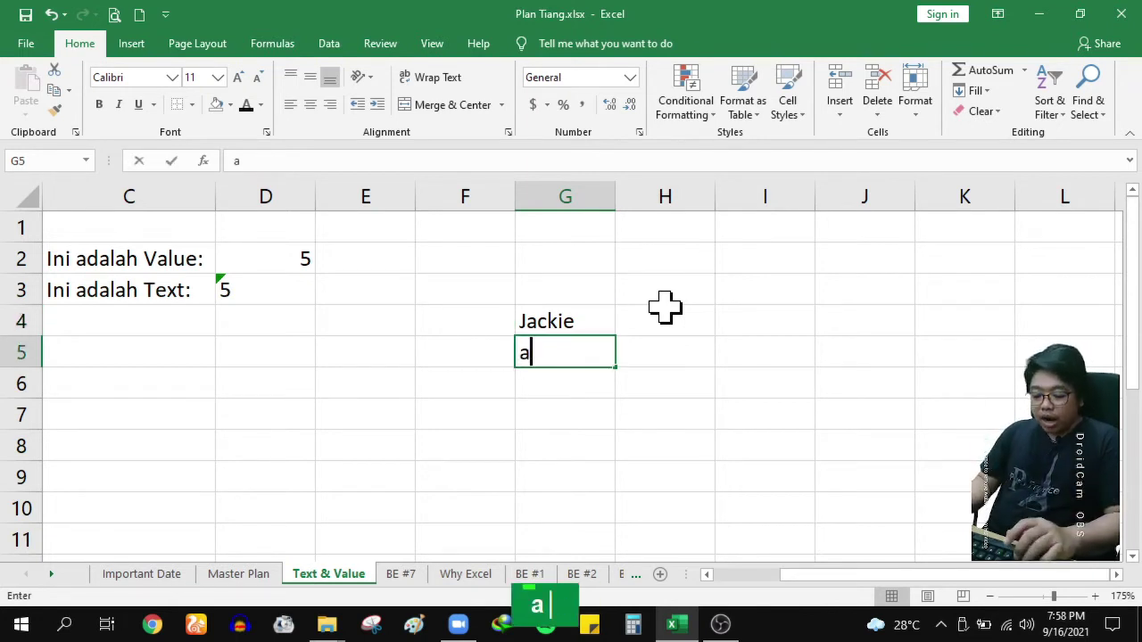
{"action": "key", "text": "Return"}
{"action": "type", "text": "b"}
{"action": "key", "text": "Return"}
{"action": "type", "text": "c"}
{"action": "key", "text": "Return"}
{"action": "type", "text": "d"}
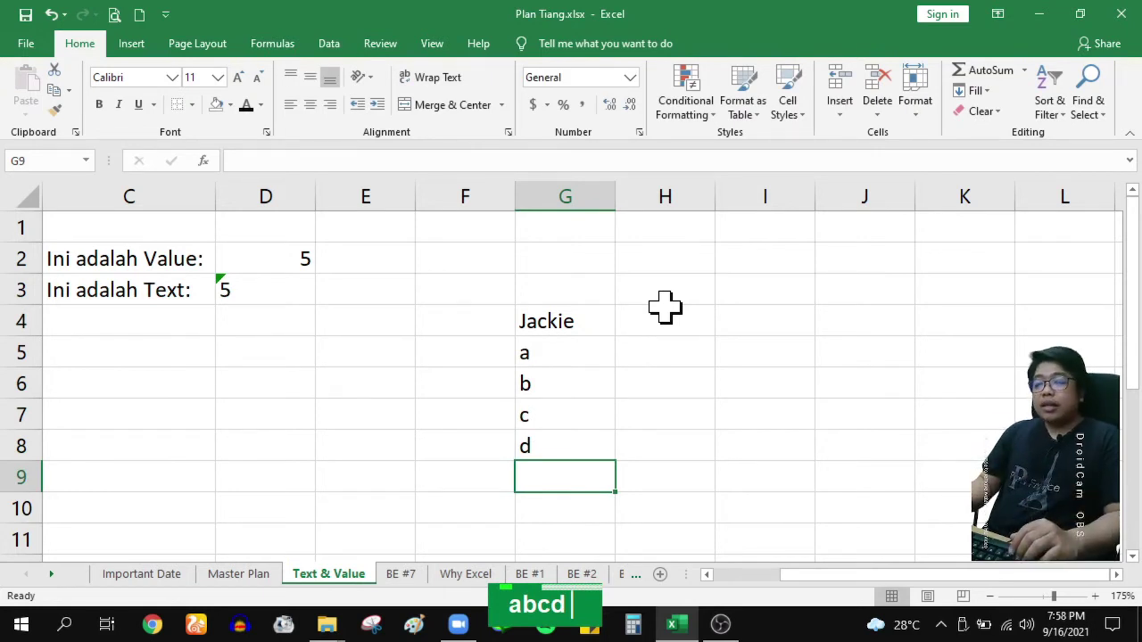
Enter the numbers 1, 2, 3, 4 and 5 down cells H4 to H8, beside the text entries
{"action": "key", "text": "Up"}
{"action": "key", "text": "Up"}
{"action": "key", "text": "Up"}
{"action": "key", "text": "Up"}
{"action": "key", "text": "Up"}
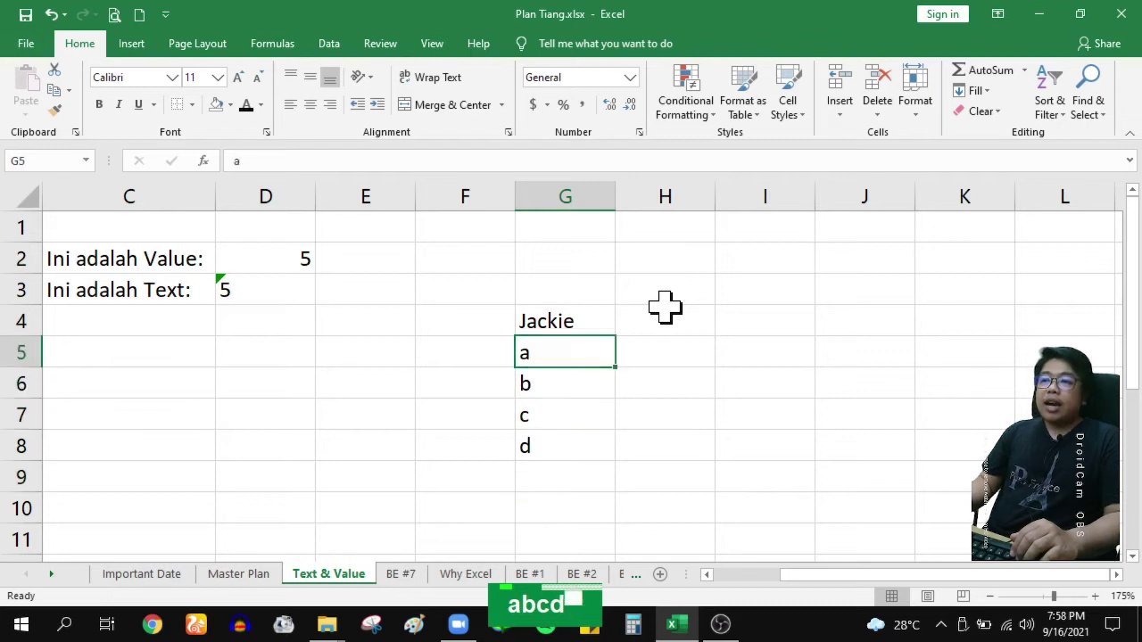
{"action": "key", "text": "Right"}
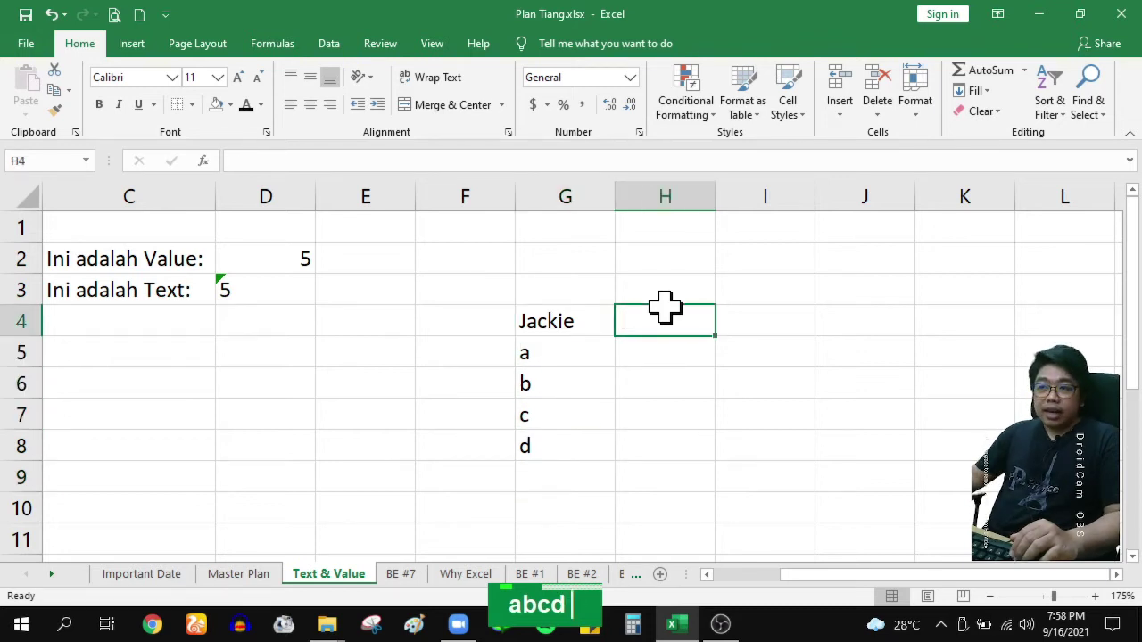
{"action": "type", "text": "1"}
{"action": "key", "text": "Return"}
{"action": "type", "text": "2"}
{"action": "key", "text": "Return"}
{"action": "type", "text": "3"}
{"action": "key", "text": "Return"}
{"action": "type", "text": "4"}
{"action": "key", "text": "Return"}
{"action": "type", "text": "5"}
{"action": "key", "text": "Return"}
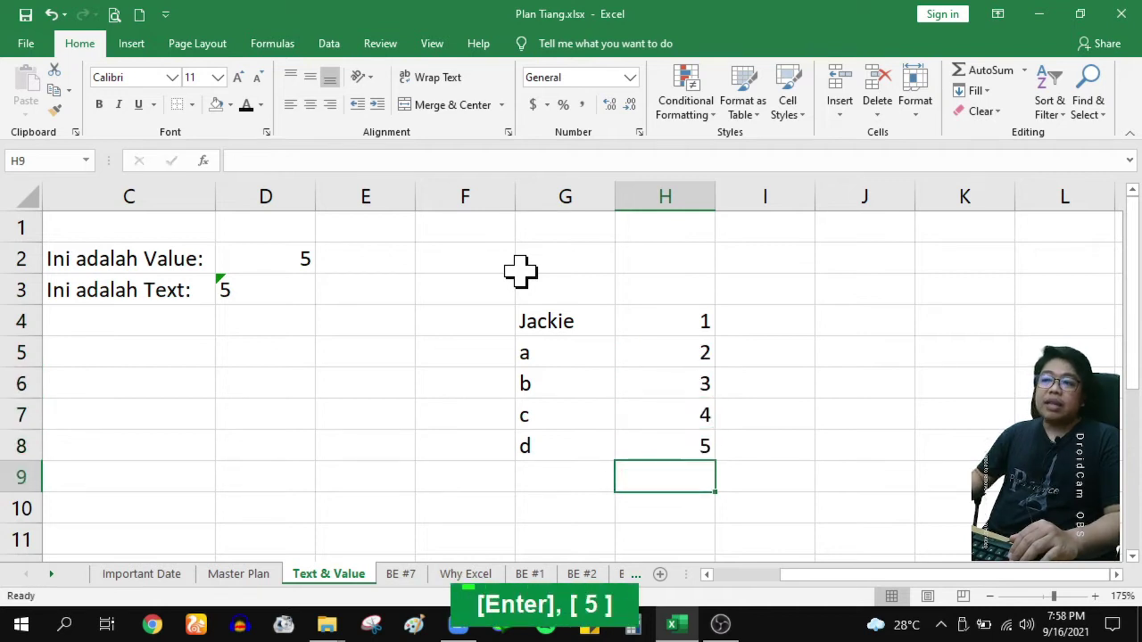
Enter 1010 in cell H3, above the column of numbers
{"action": "left_click", "coordinate": [658, 288]}
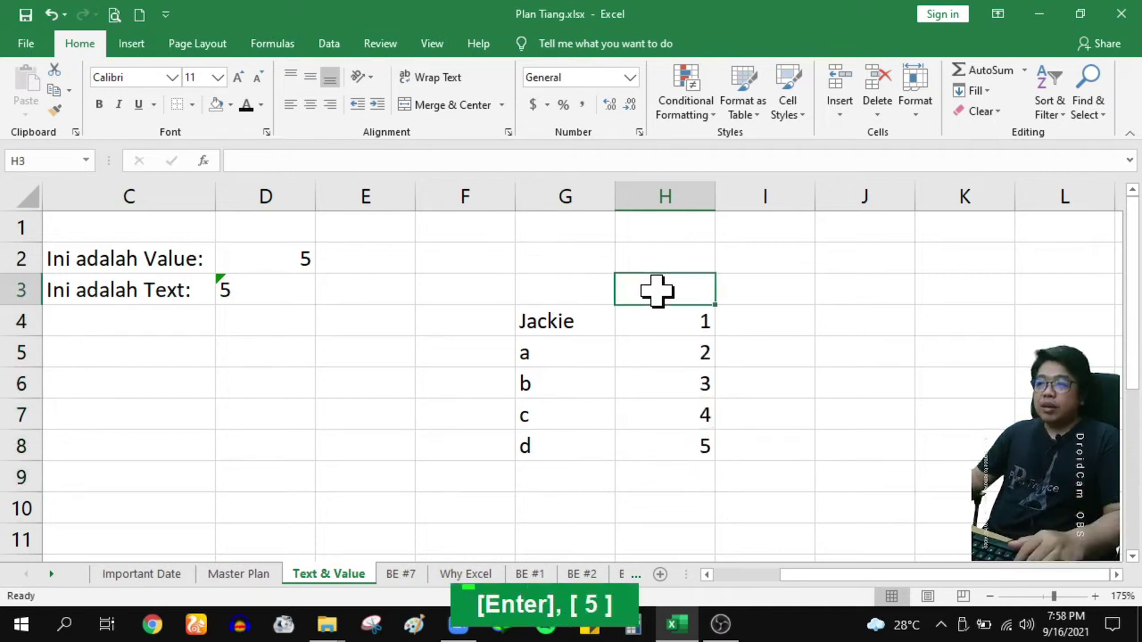
{"action": "type", "text": "1010"}
{"action": "key", "text": "Return"}
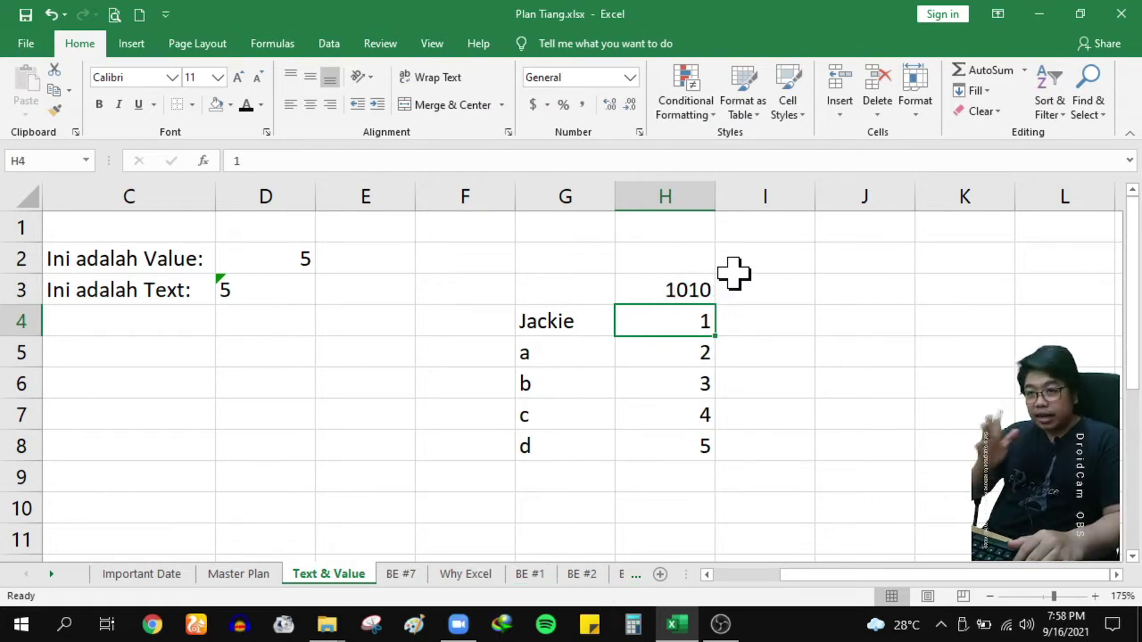
Compare the default alignment of the numbers in column H with the text entries in column G
{"action": "left_click_drag", "start_coordinate": [678, 287], "coordinate": [695, 437]}
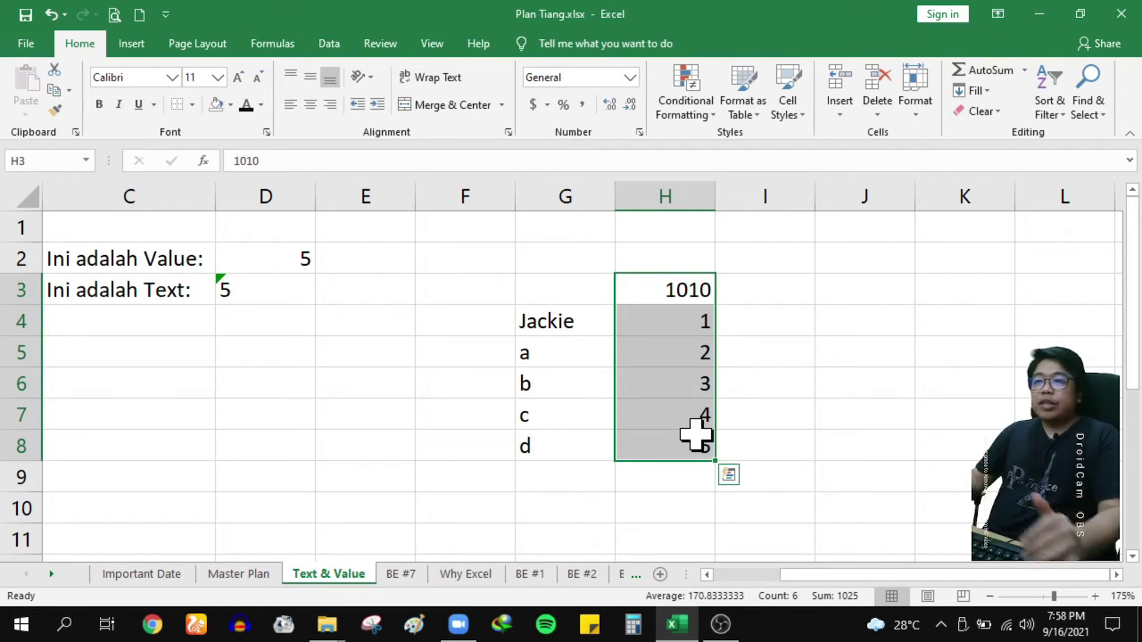
{"action": "left_click_drag", "start_coordinate": [581, 340], "coordinate": [576, 462]}
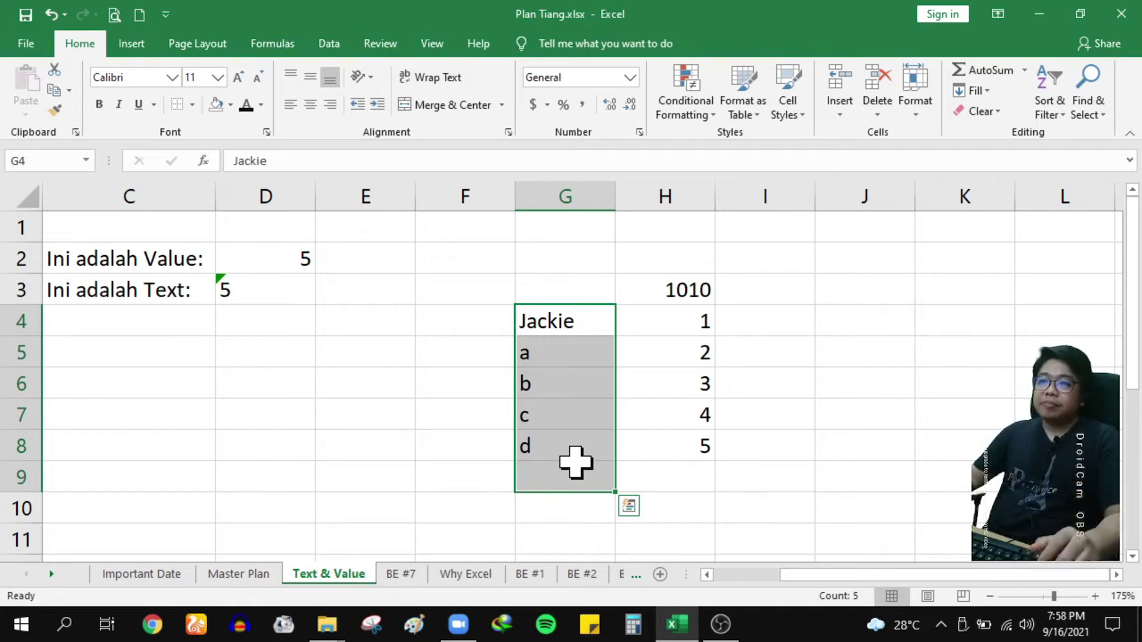
{"action": "left_click_drag", "start_coordinate": [285, 258], "coordinate": [268, 276]}
{"action": "left_click", "coordinate": [275, 343]}
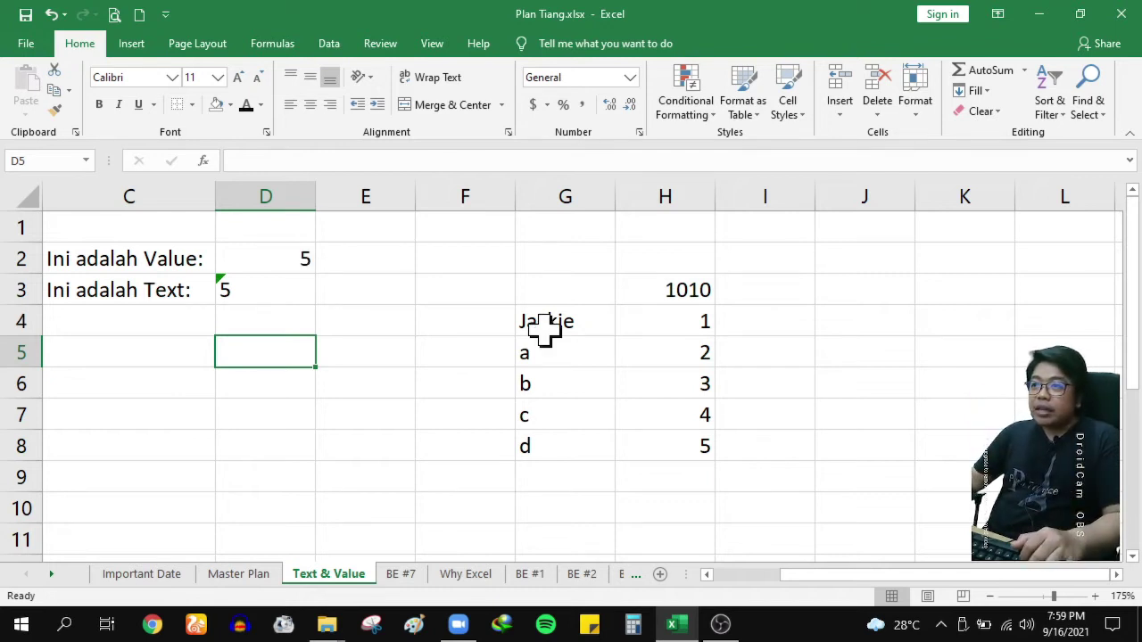
{"action": "left_click", "coordinate": [660, 291]}
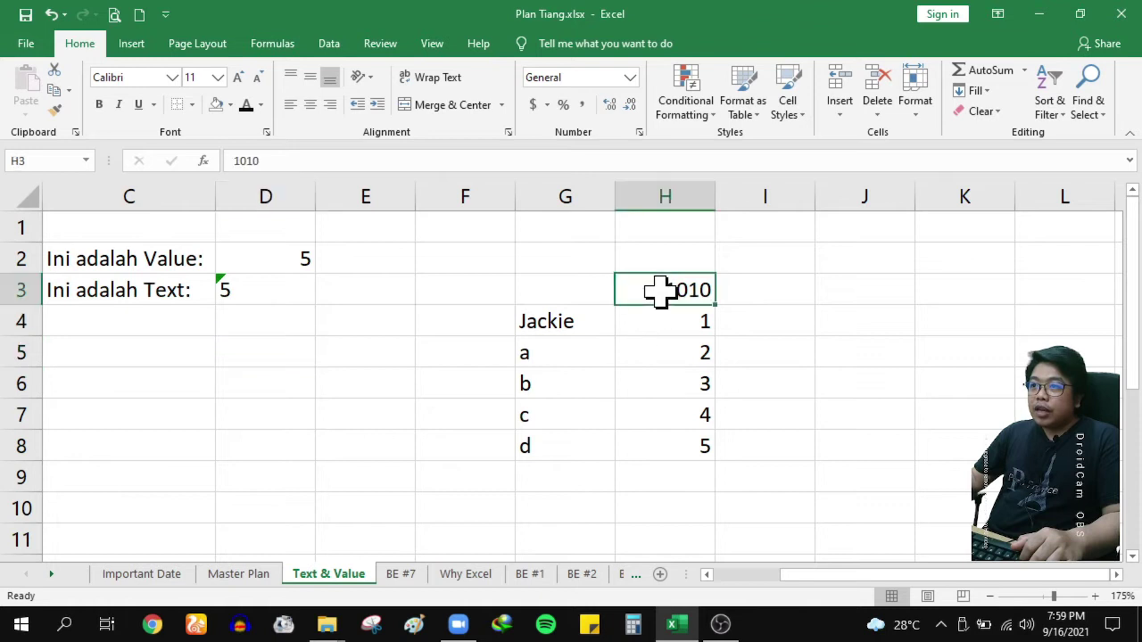
{"action": "left_click", "coordinate": [674, 323]}
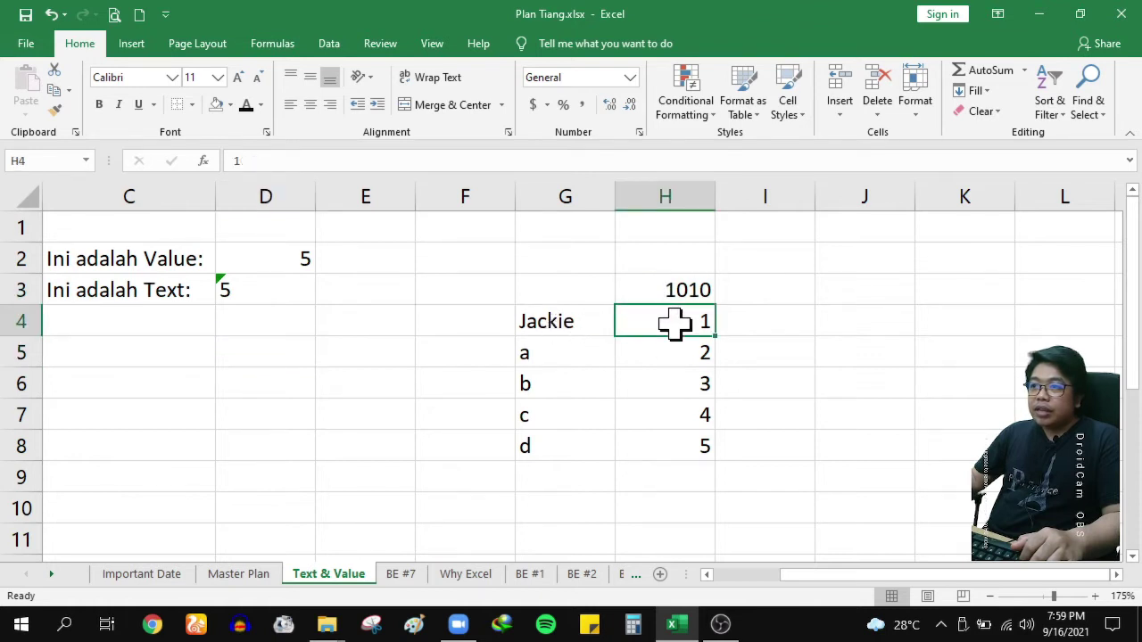
Left-align the range H3:H9 and check the realigned numbers
{"action": "left_click_drag", "start_coordinate": [678, 288], "coordinate": [678, 478]}
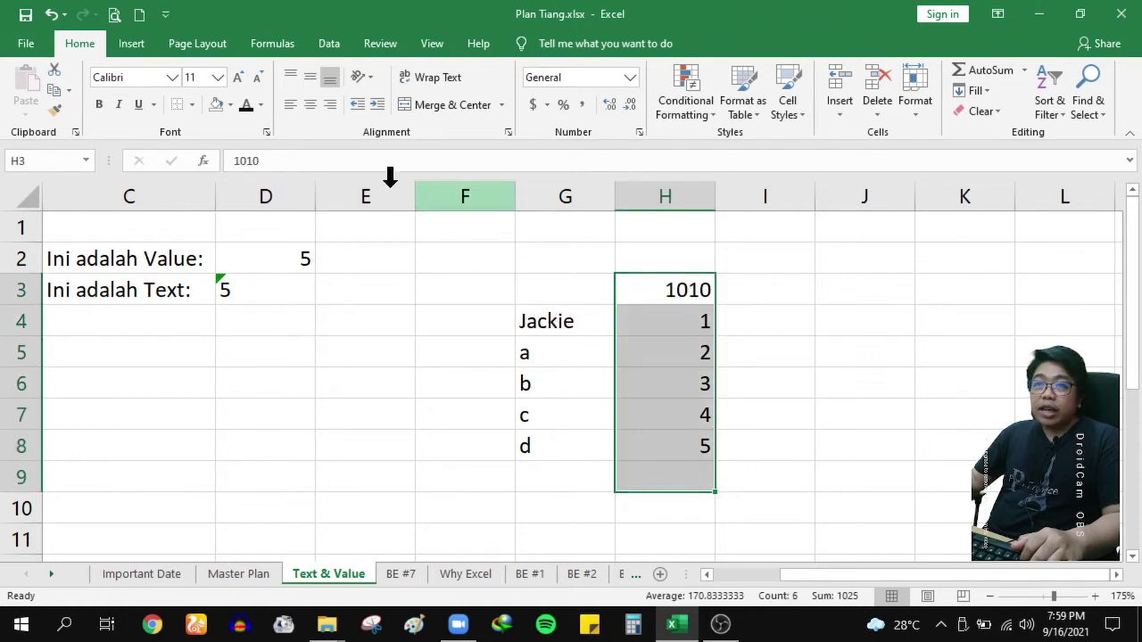
{"action": "left_click", "coordinate": [293, 103]}
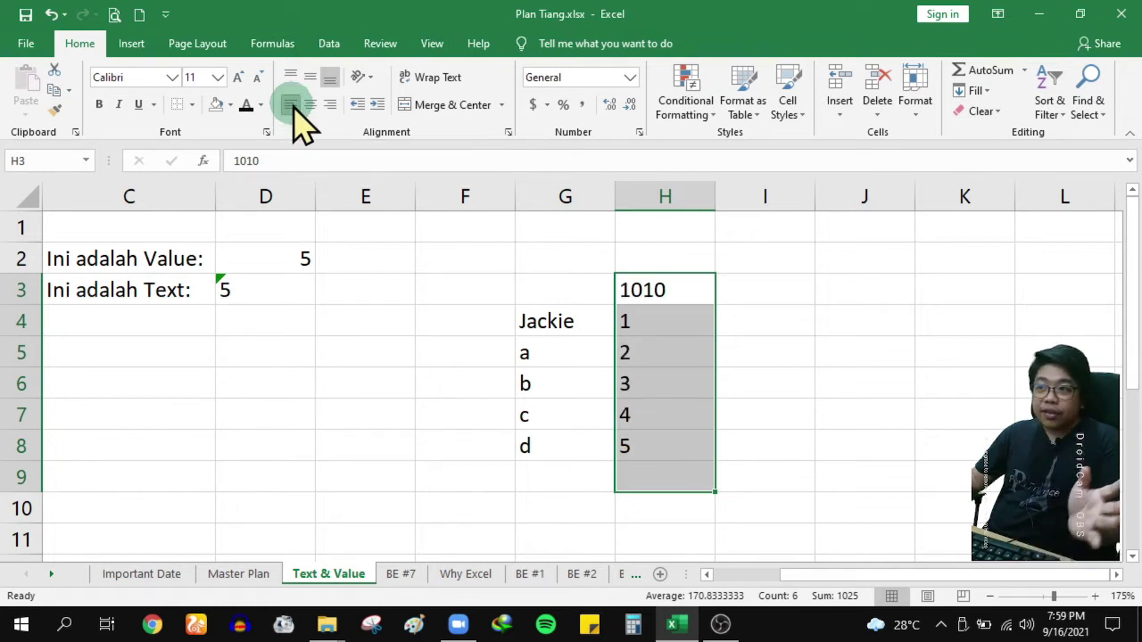
{"action": "left_click", "coordinate": [662, 388]}
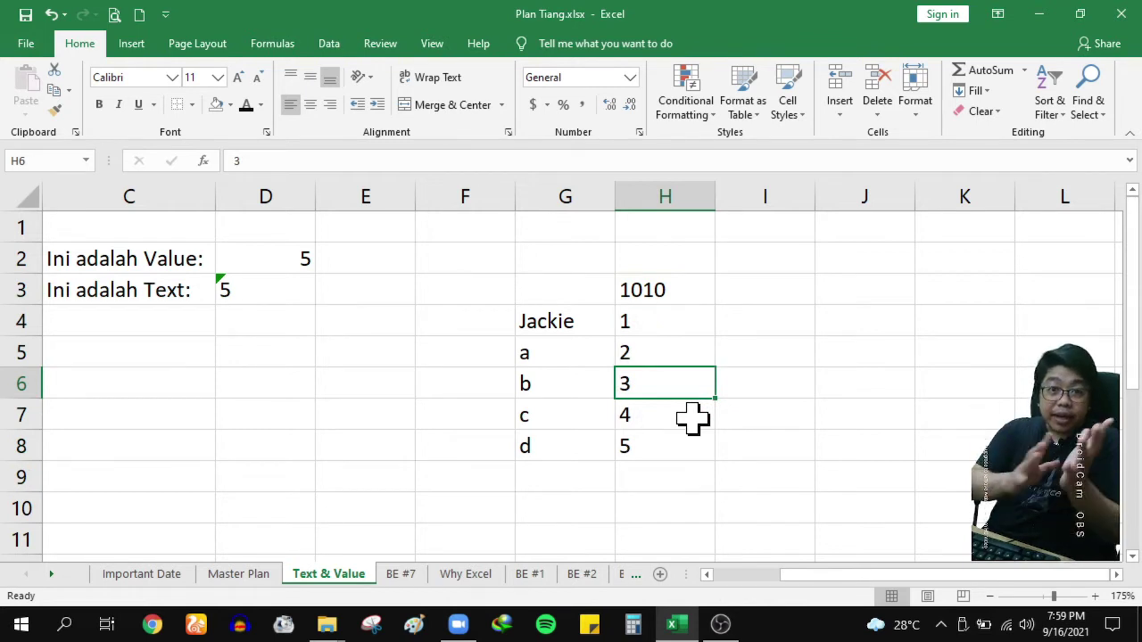
{"action": "left_click_drag", "start_coordinate": [676, 299], "coordinate": [690, 453]}
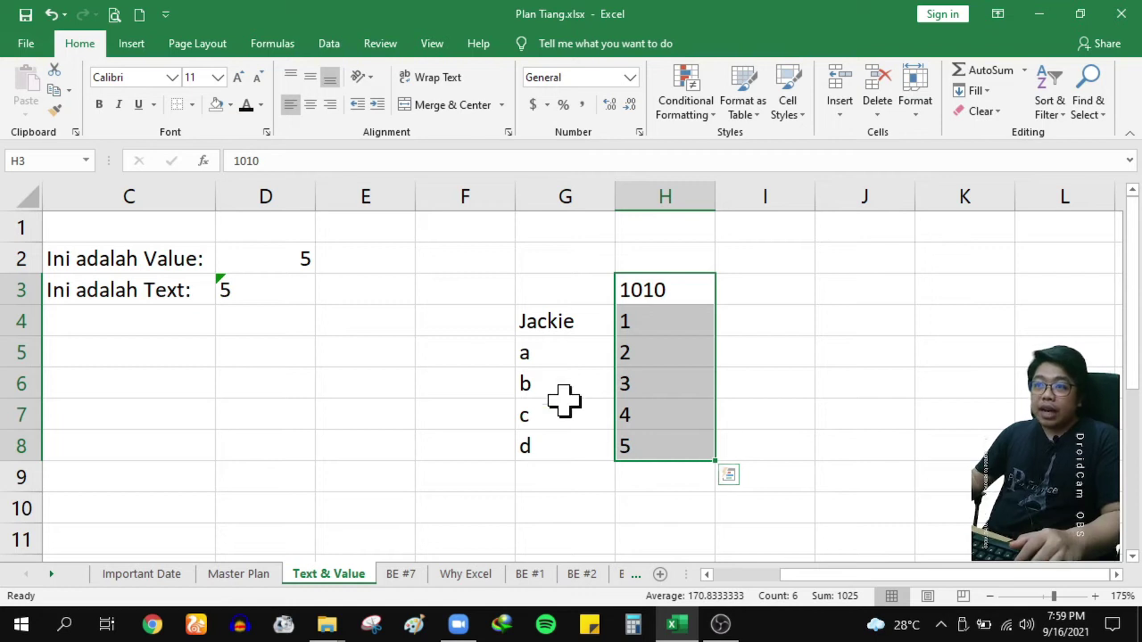
Enter 1 in F4, 2 in F5 and the sample text kjasjs in F6
{"action": "left_click", "coordinate": [479, 353]}
{"action": "left_click", "coordinate": [502, 325]}
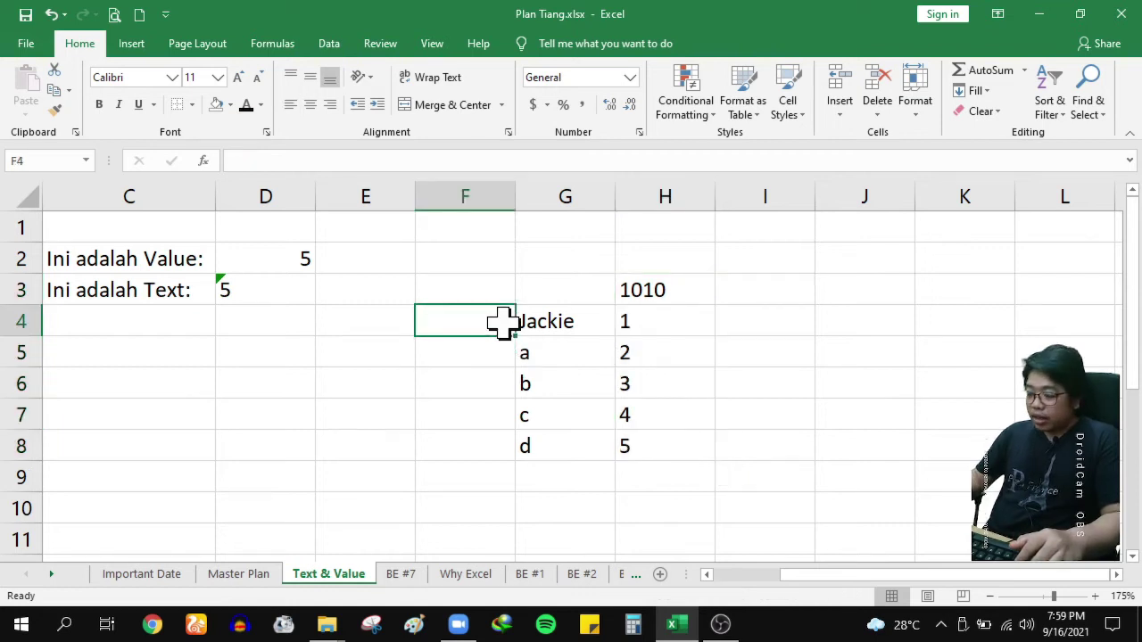
{"action": "type", "text": "1"}
{"action": "key", "text": "Return"}
{"action": "type", "text": "2"}
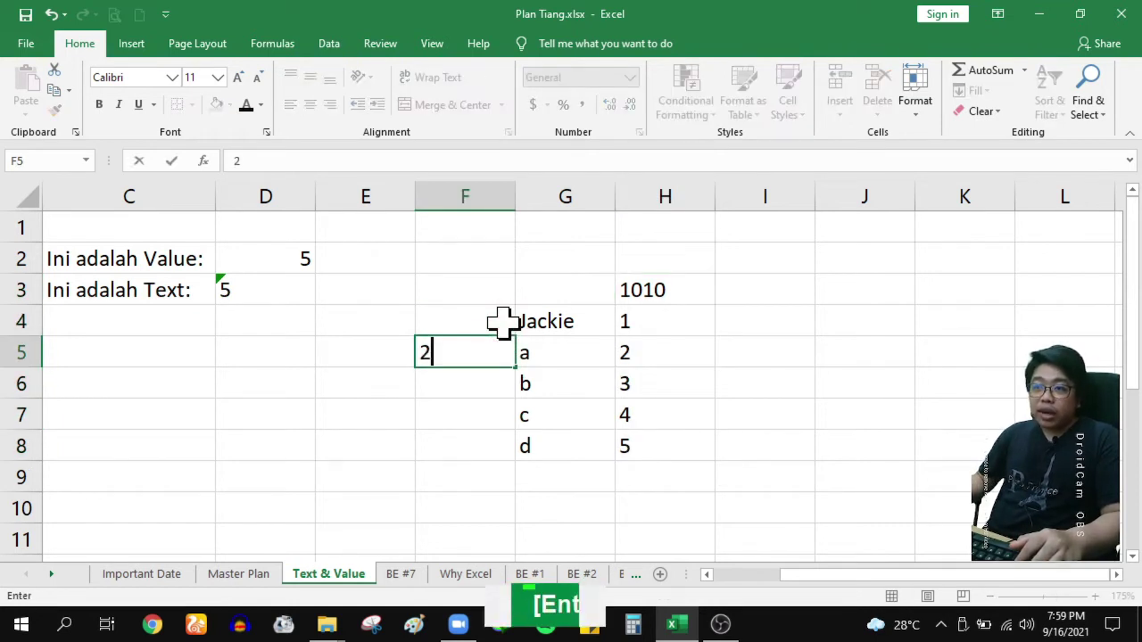
{"action": "key", "text": "Return"}
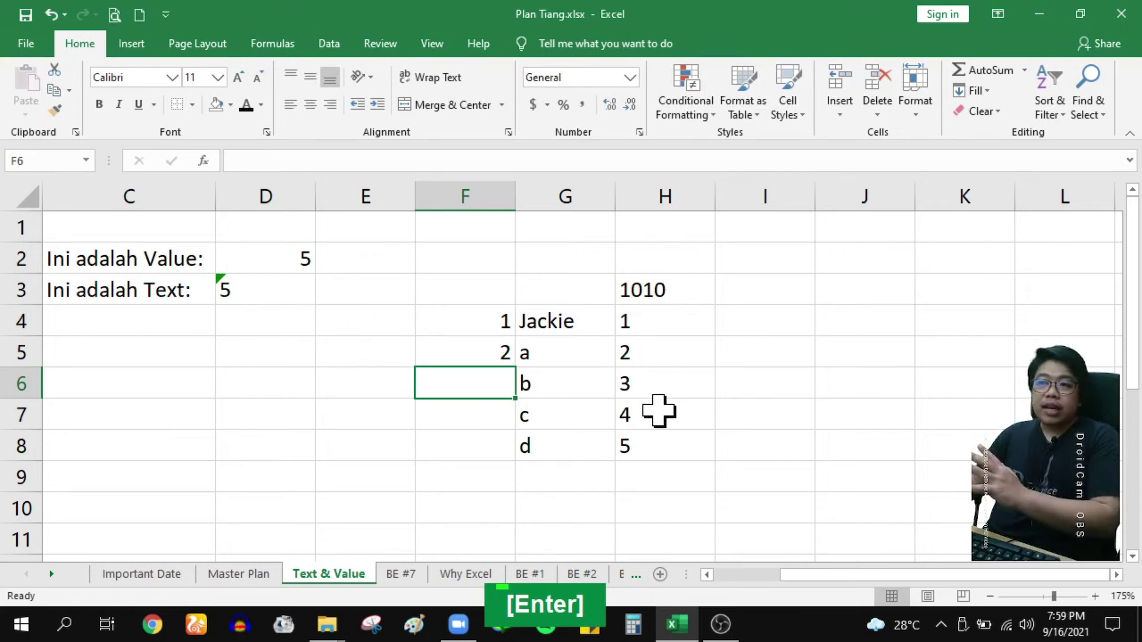
{"action": "type", "text": "kjasjs"}
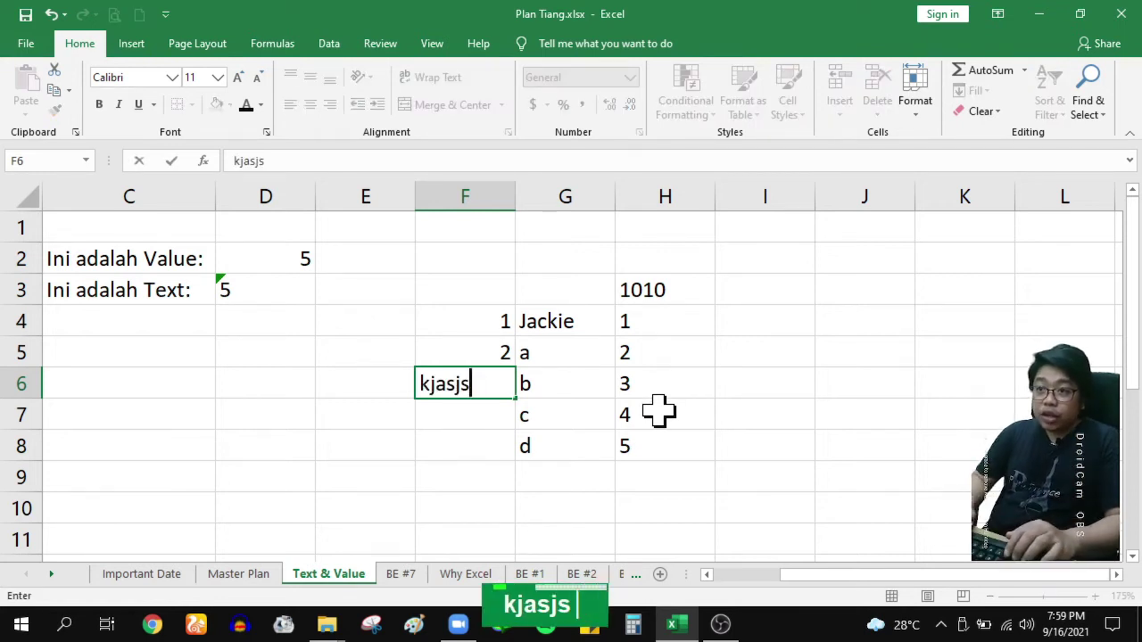
{"action": "key", "text": "Return"}
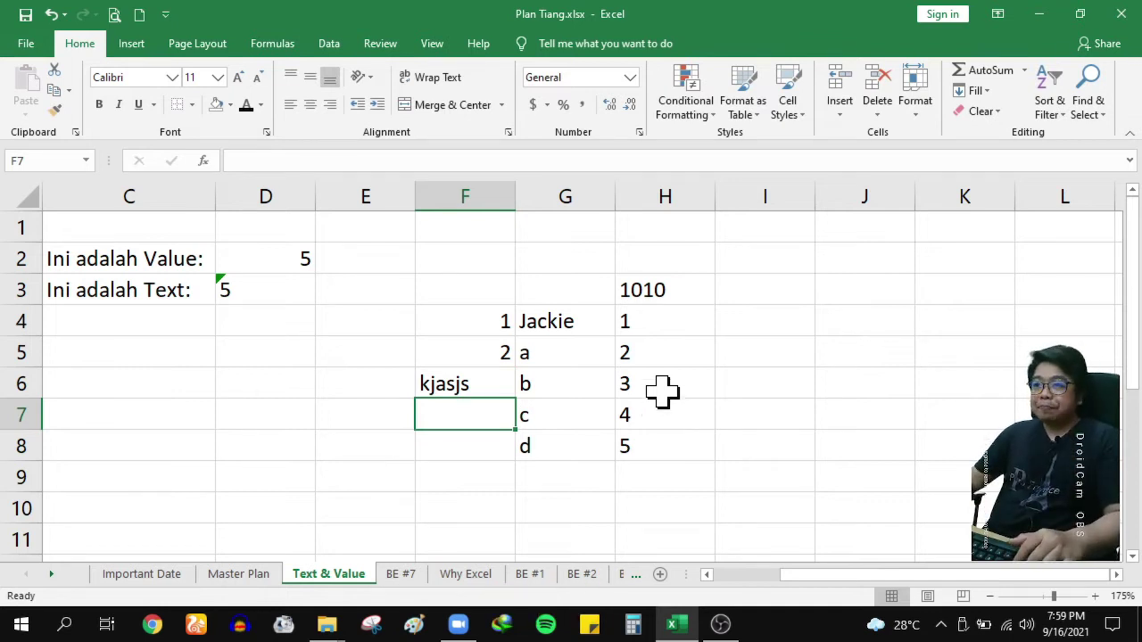
Convert the number 3 in cell H6 to text with a leading apostrophe and compare it with the other numbers in H3:H8
{"action": "left_click_drag", "start_coordinate": [665, 293], "coordinate": [670, 444]}
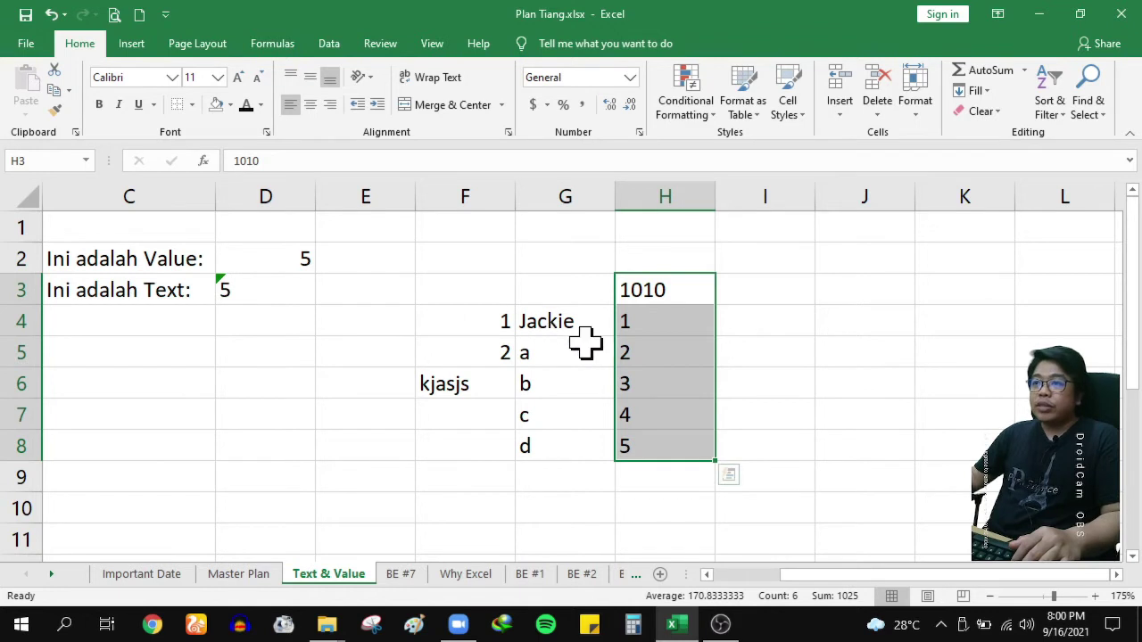
{"action": "double_click", "coordinate": [669, 383]}
{"action": "key", "text": "Left"}
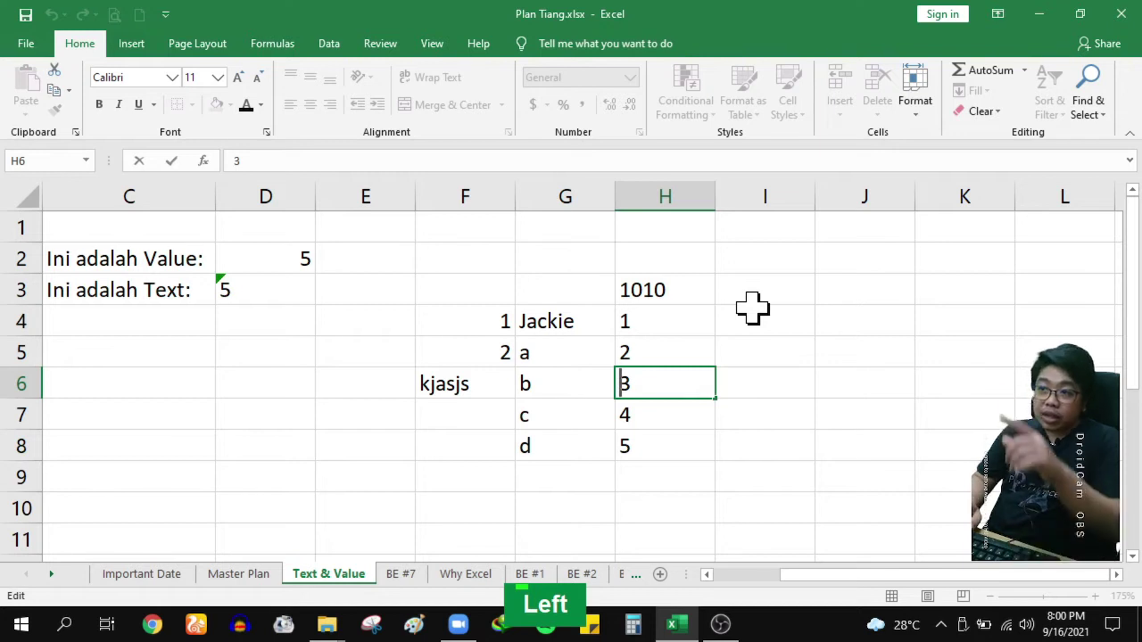
{"action": "type", "text": "'"}
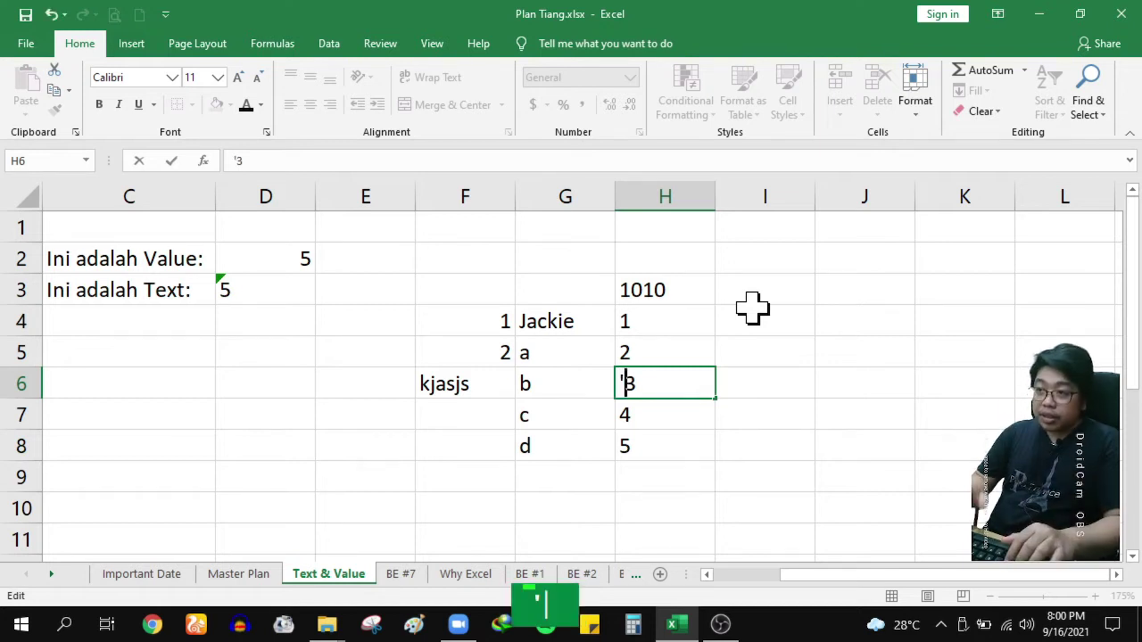
{"action": "key", "text": "Return"}
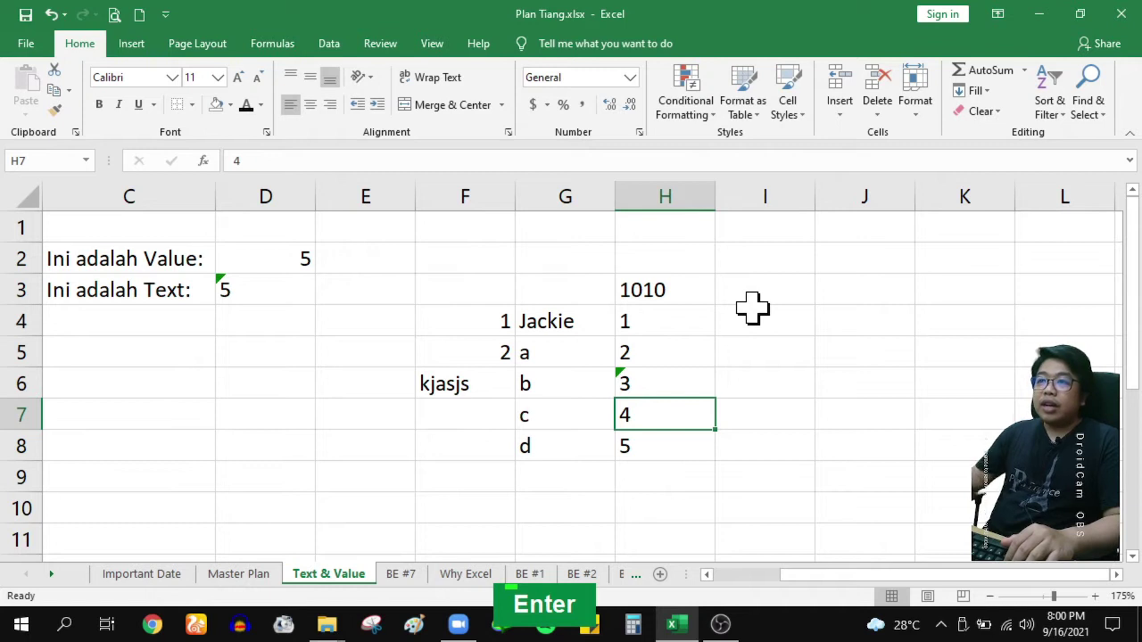
{"action": "left_click", "coordinate": [642, 385]}
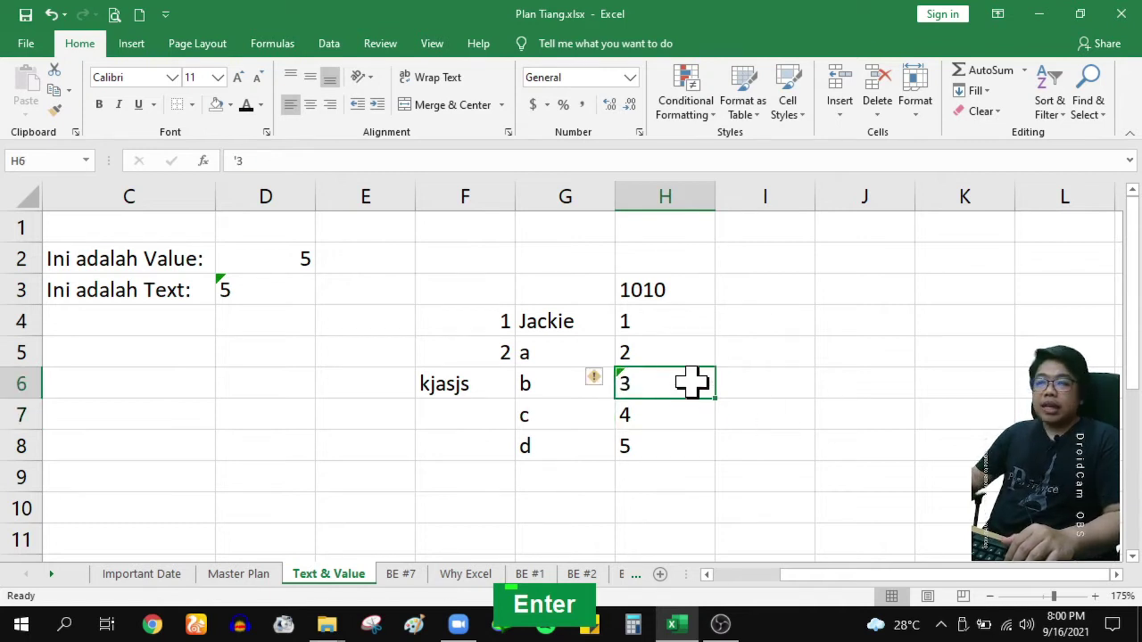
{"action": "left_click", "coordinate": [720, 364]}
{"action": "left_click_drag", "start_coordinate": [708, 300], "coordinate": [711, 462]}
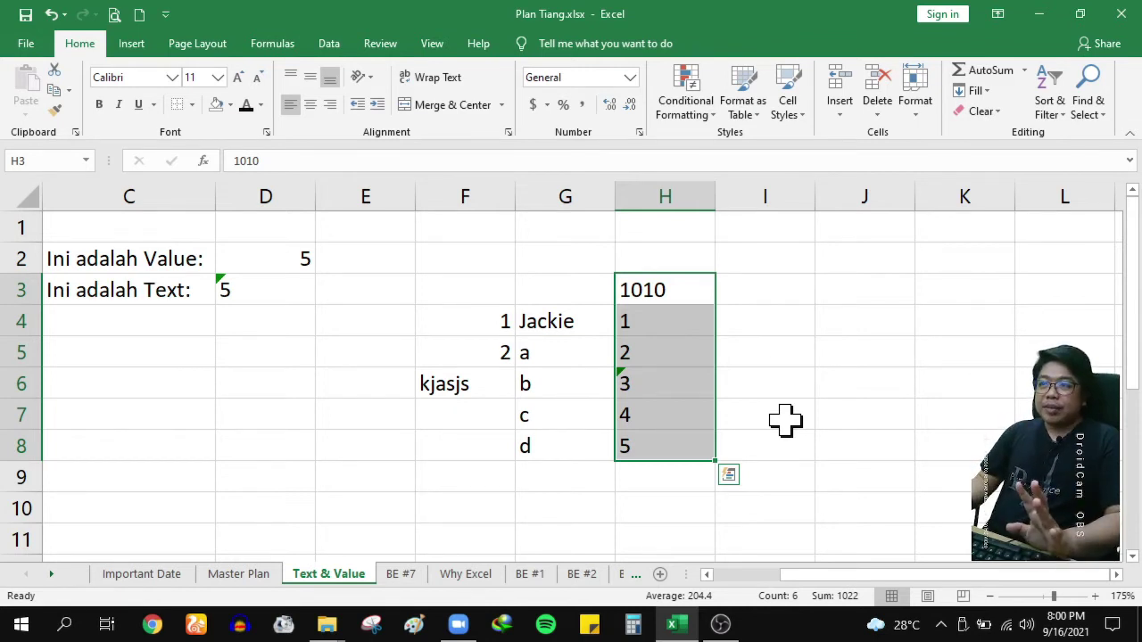
Convert the numbers 1 in F4 and 2 in F5 to text with a leading apostrophe
{"action": "left_click", "coordinate": [487, 314]}
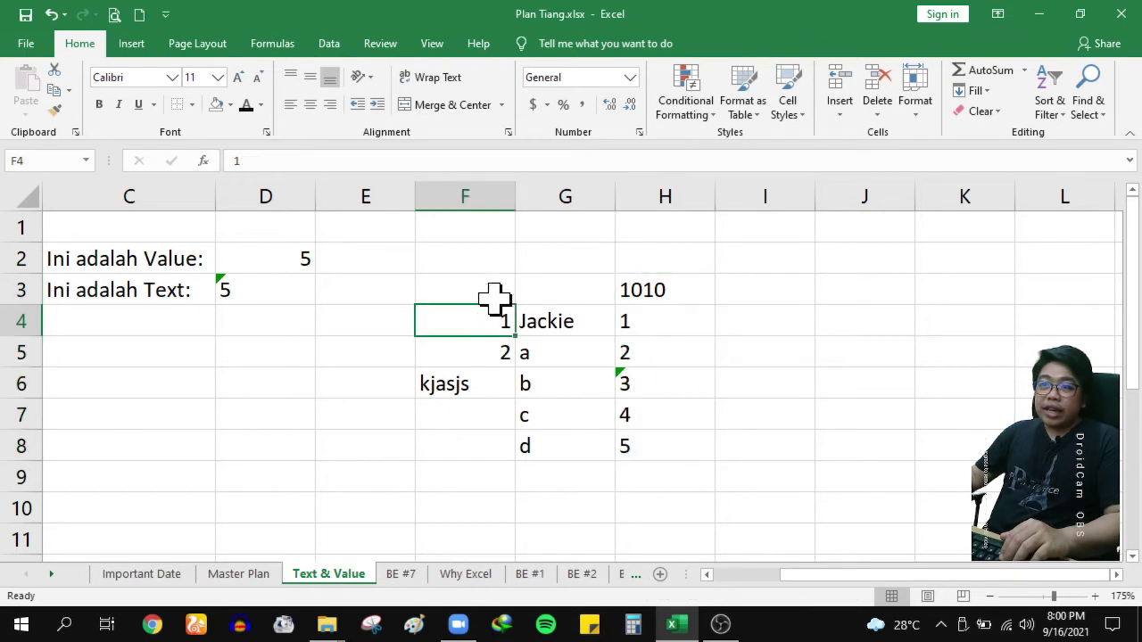
{"action": "double_click", "coordinate": [482, 319]}
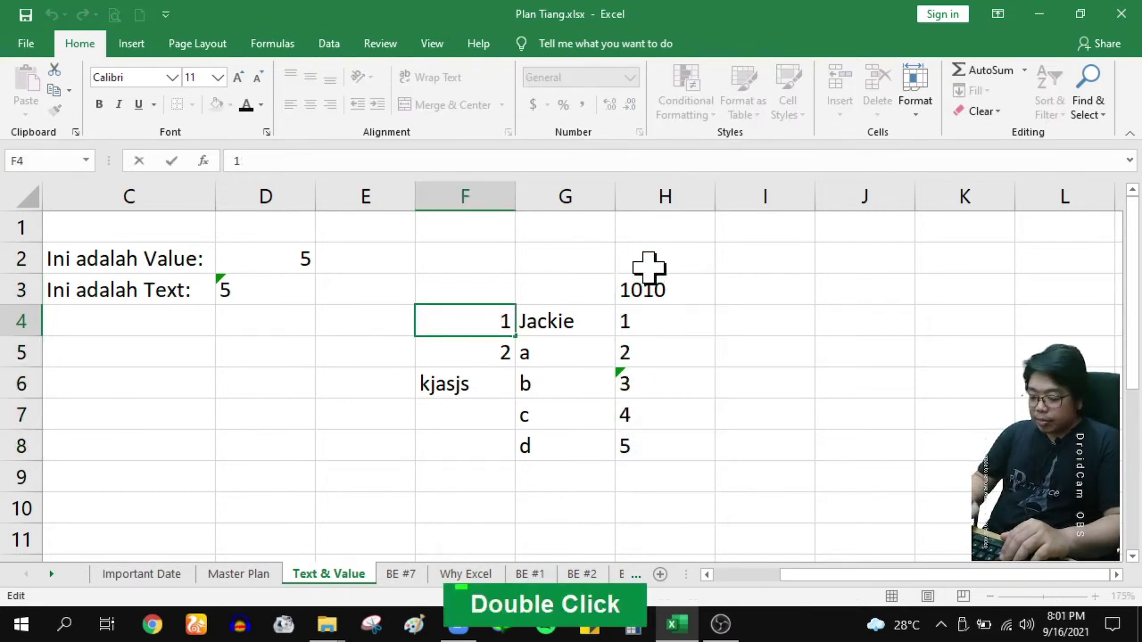
{"action": "type", "text": "'"}
{"action": "key", "text": "Return"}
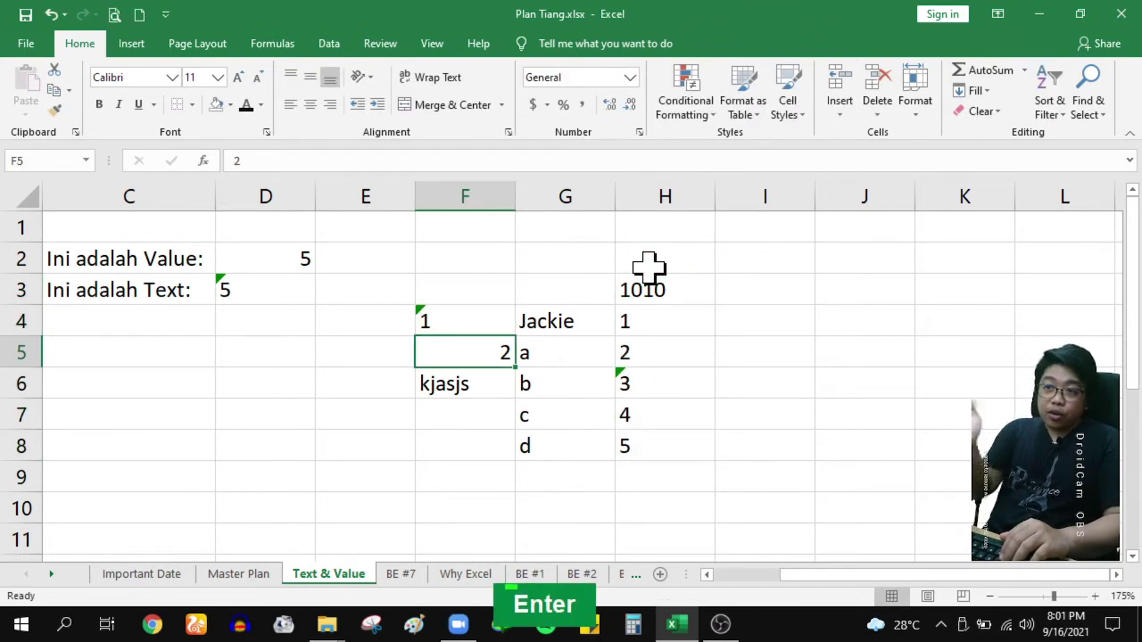
{"action": "key", "text": "F2"}
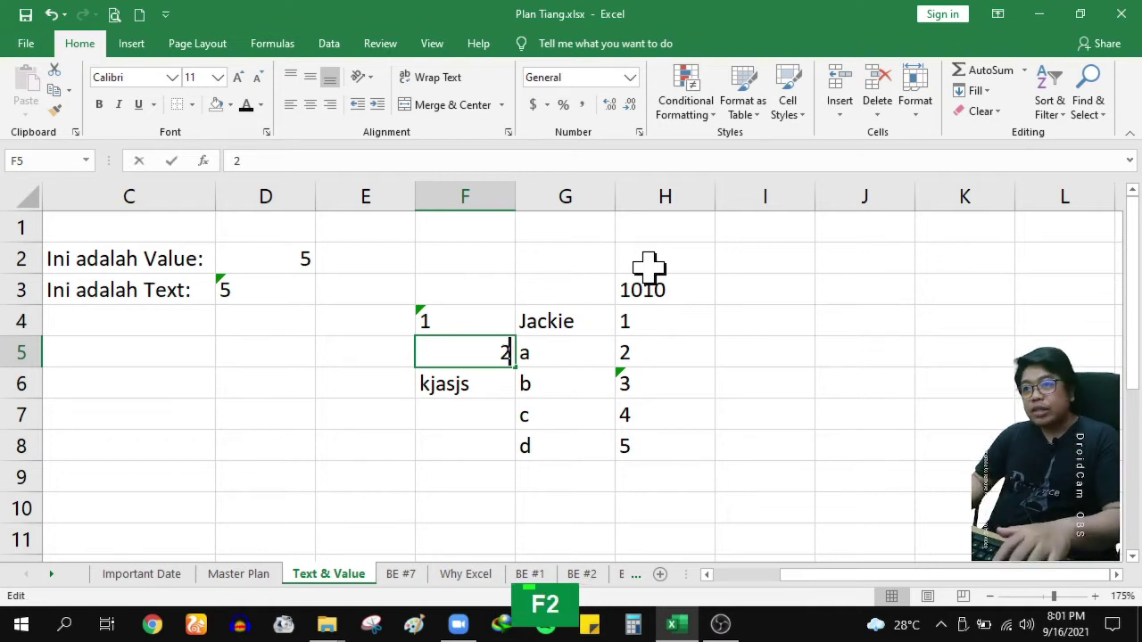
{"action": "key", "text": "Left"}
{"action": "type", "text": "'"}
{"action": "key", "text": "Return"}
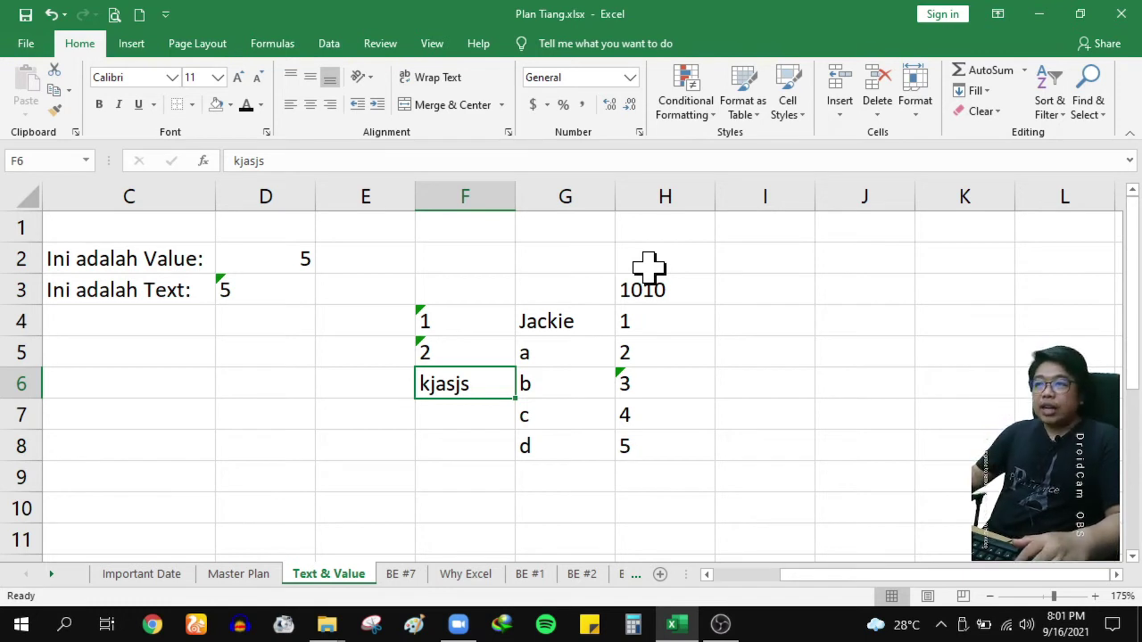
Clear all the sample entries from the range F2:H8
{"action": "left_click_drag", "start_coordinate": [485, 265], "coordinate": [660, 449]}
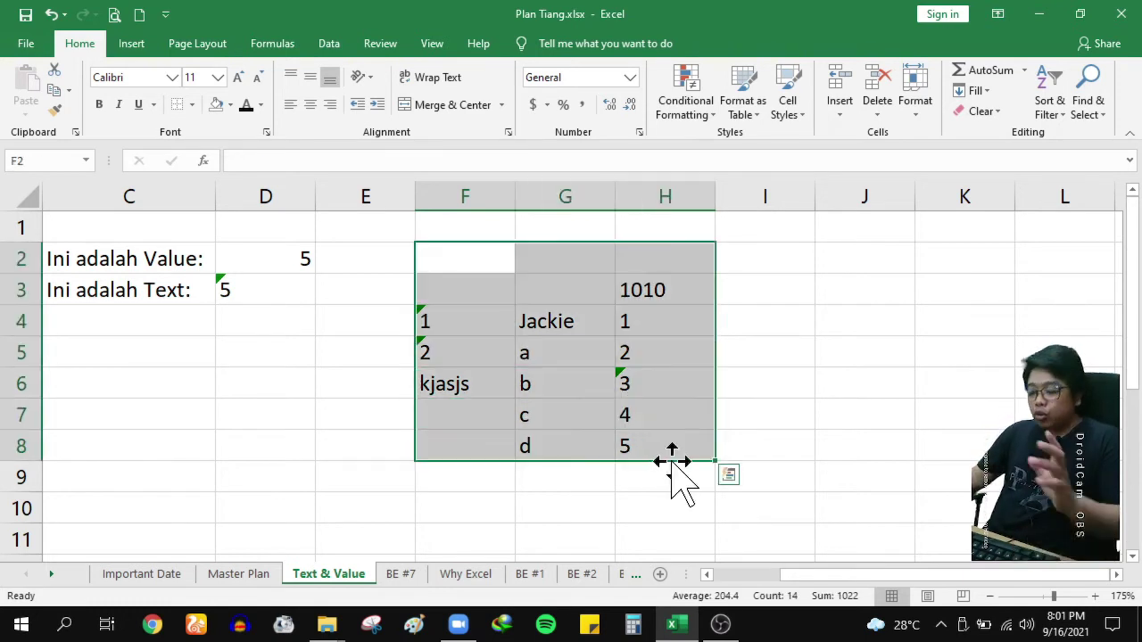
{"action": "key", "text": "Delete"}
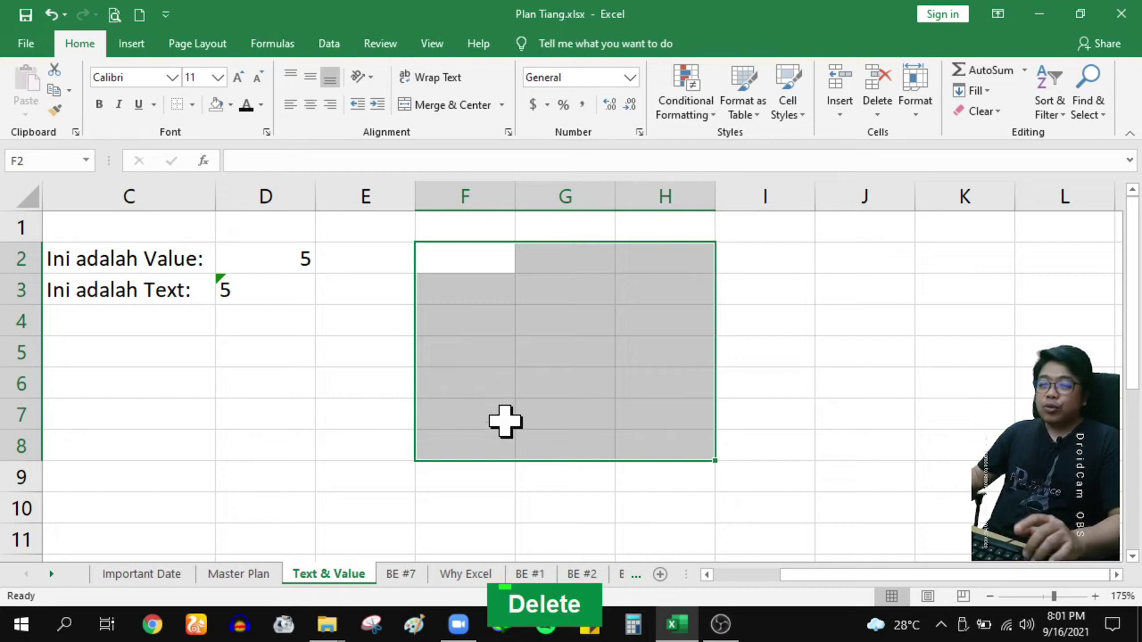
{"action": "left_click", "coordinate": [483, 339]}
Enter the label "Menjumlahkan:" in F2 and auto-fit the width of column F
{"action": "left_click", "coordinate": [487, 260]}
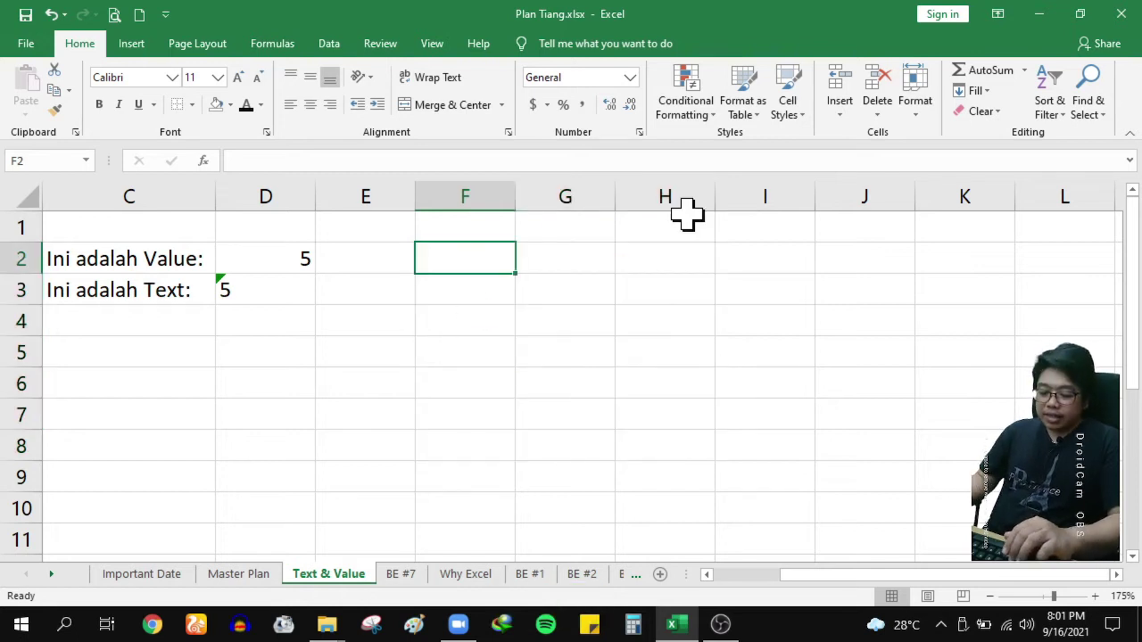
{"action": "type", "text": "Menju"}
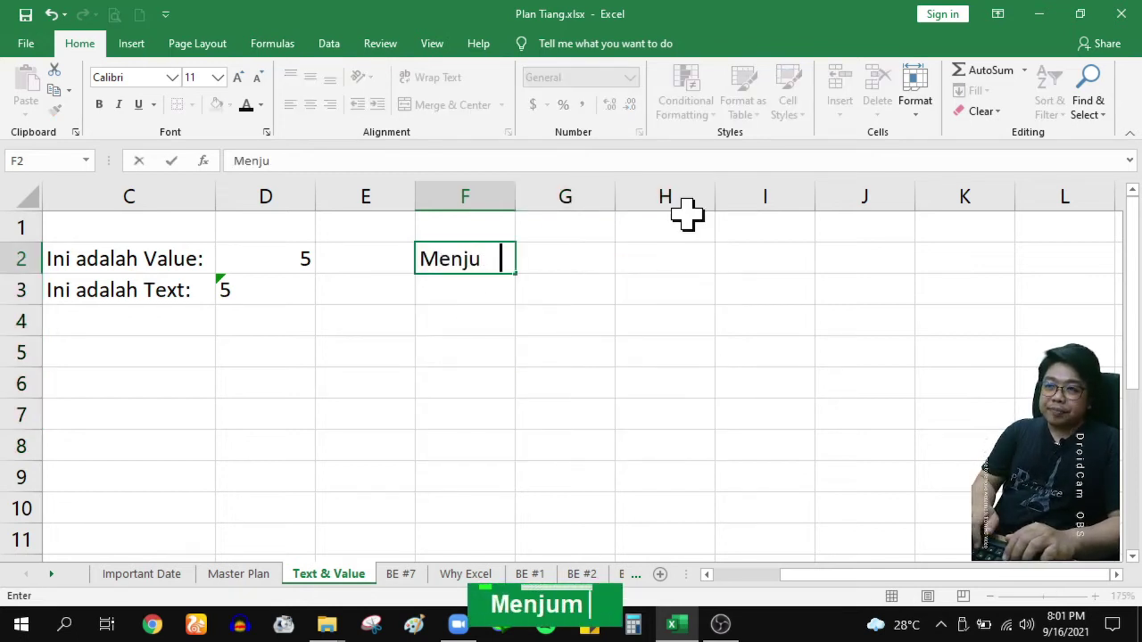
{"action": "type", "text": "mlahkan:"}
{"action": "key", "text": "Return"}
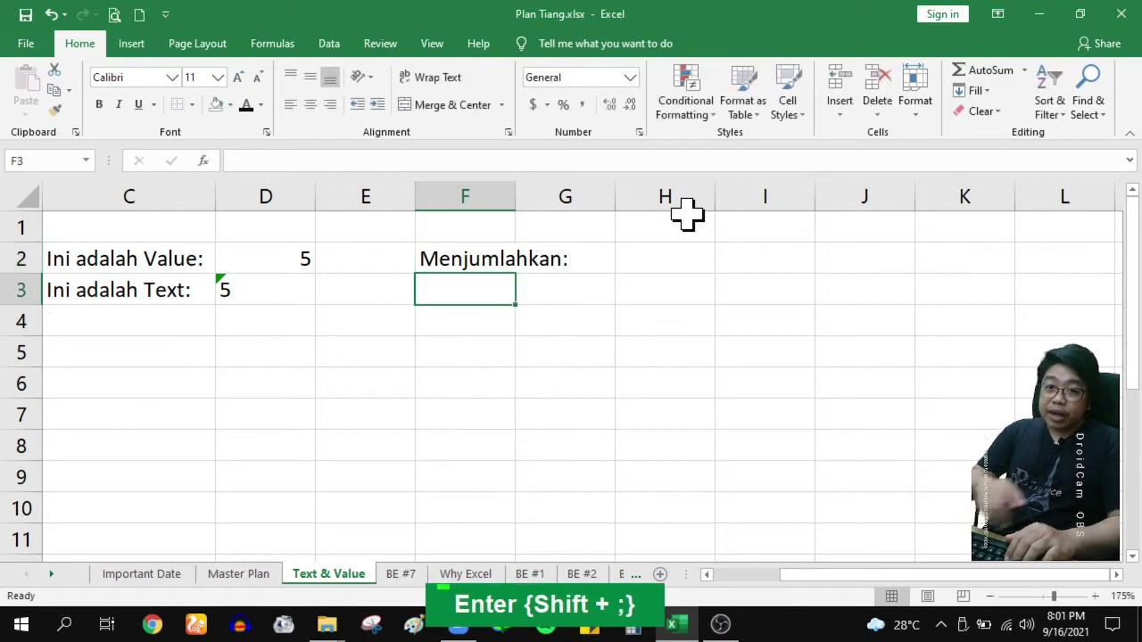
{"action": "double_click", "coordinate": [514, 196]}
Sum the range D2:D3 in G2 with the formula =SUM(D2:D3)
{"action": "left_click", "coordinate": [640, 252]}
{"action": "type", "text": "=sum"}
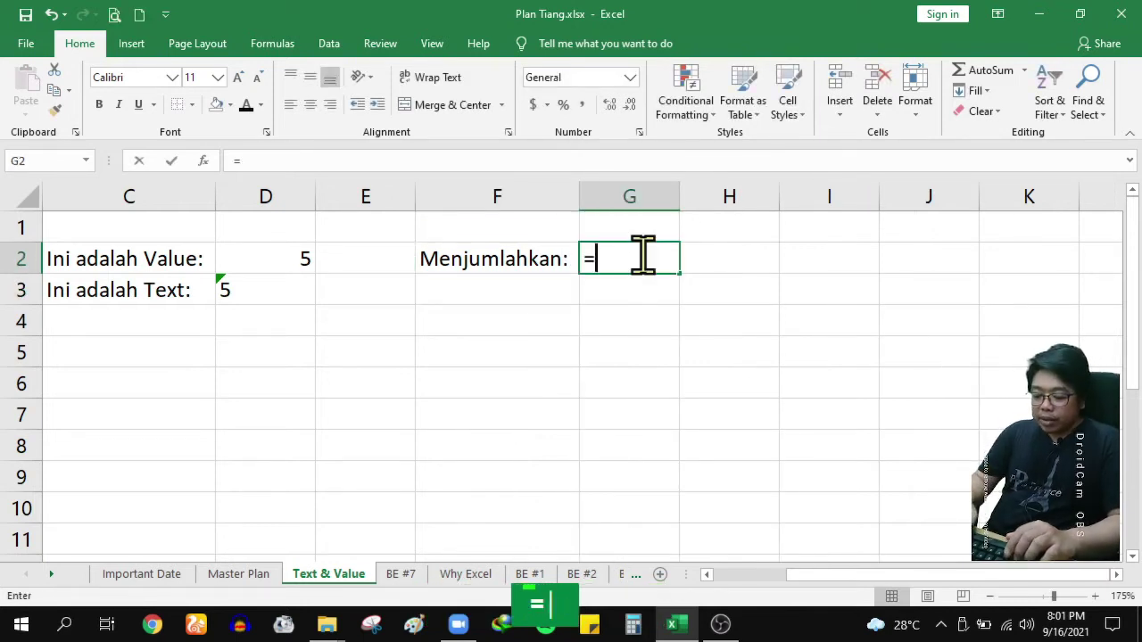
{"action": "key", "text": "Tab"}
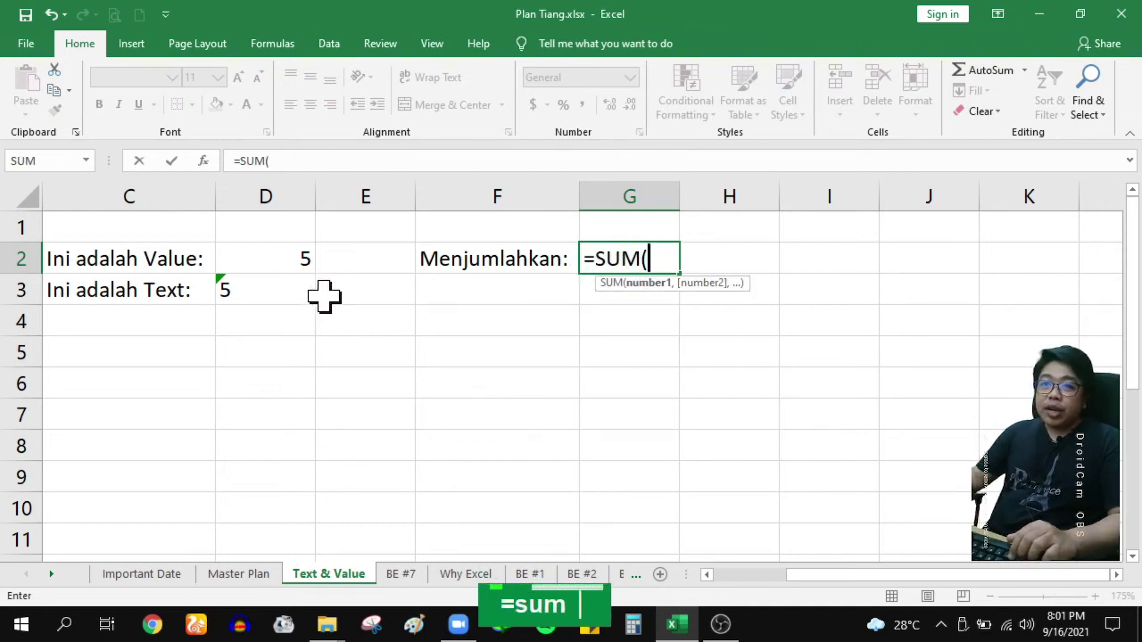
{"action": "left_click", "coordinate": [290, 263]}
{"action": "left_click_drag", "start_coordinate": [292, 265], "coordinate": [287, 283]}
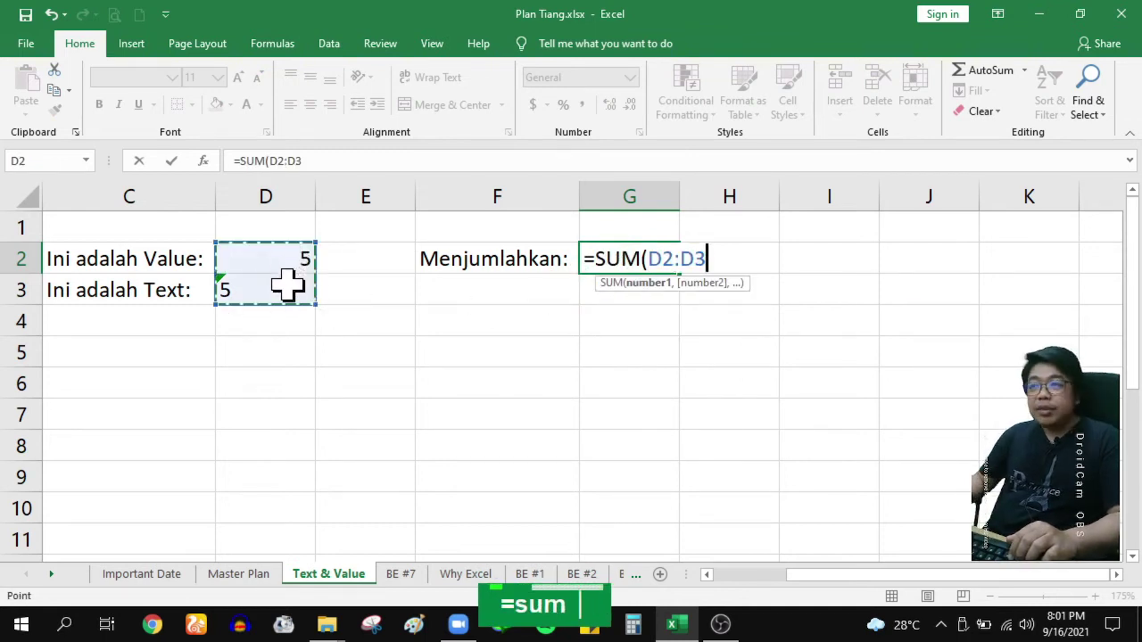
{"action": "key", "text": "Return"}
{"action": "key", "text": "Up"}
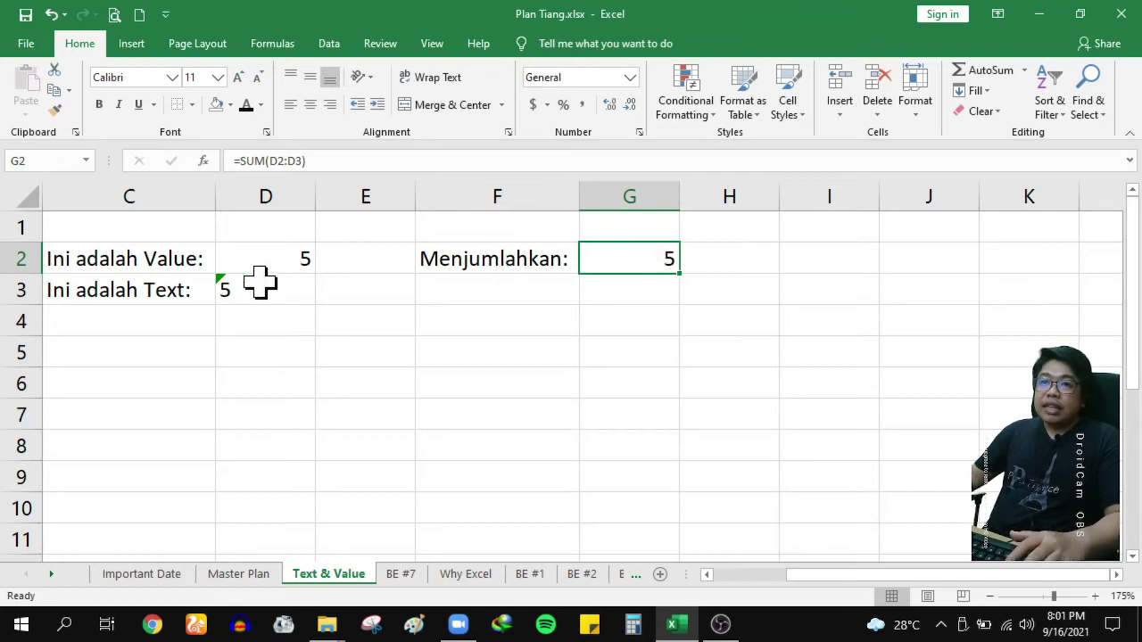
Compare the entries in D2 and D3 with the sum in G2, and change the value in D2 to 4
{"action": "left_click", "coordinate": [279, 259]}
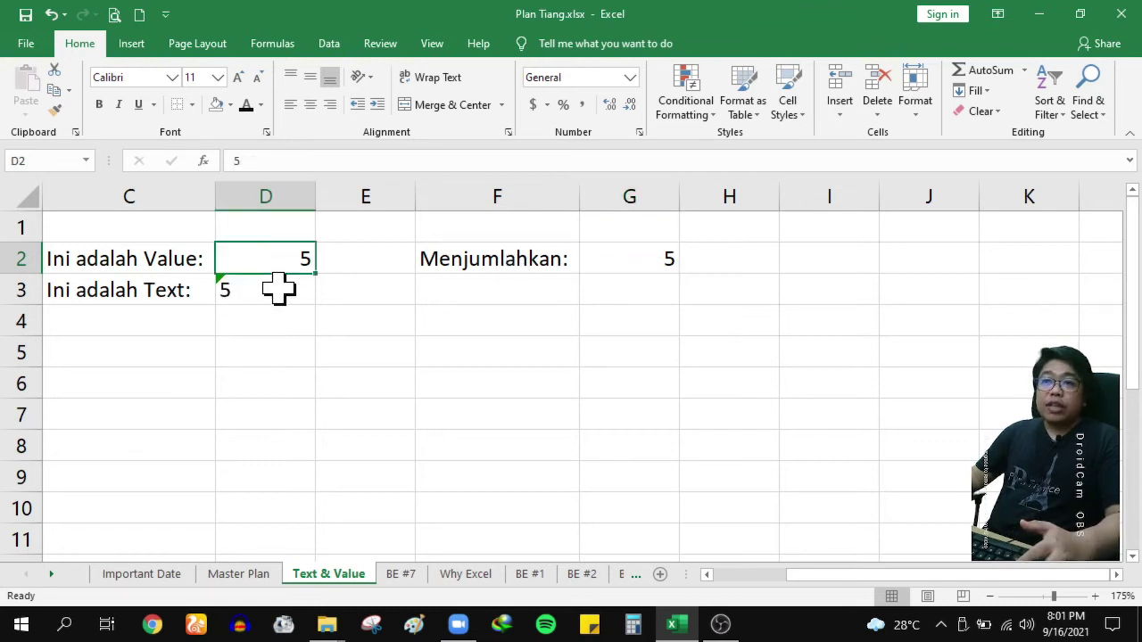
{"action": "left_click", "coordinate": [277, 288]}
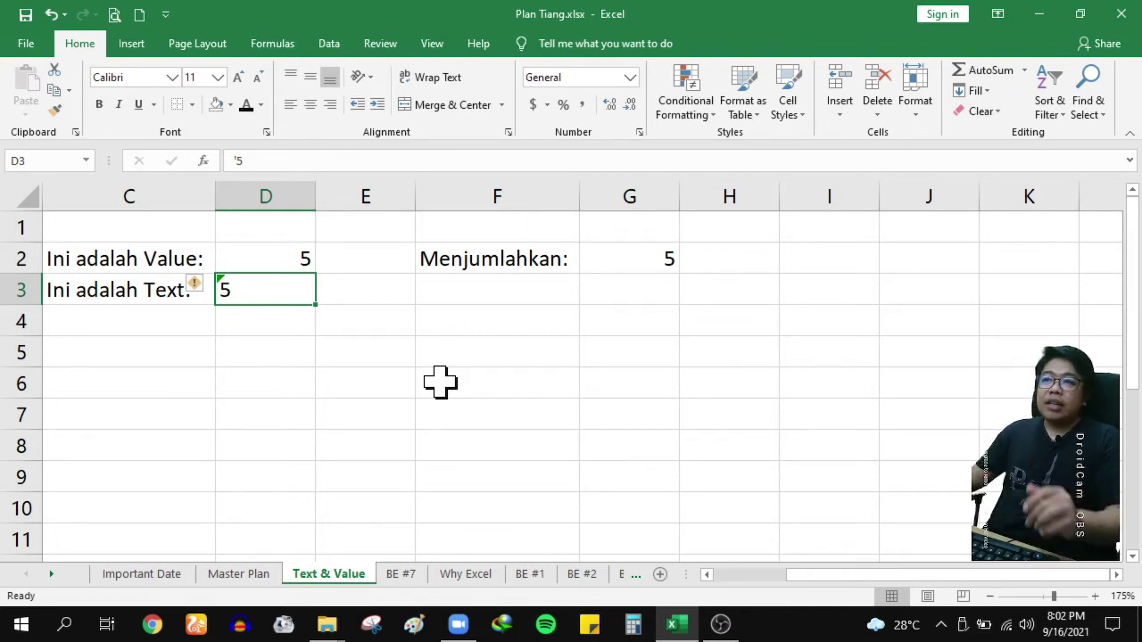
{"action": "left_click", "coordinate": [271, 257]}
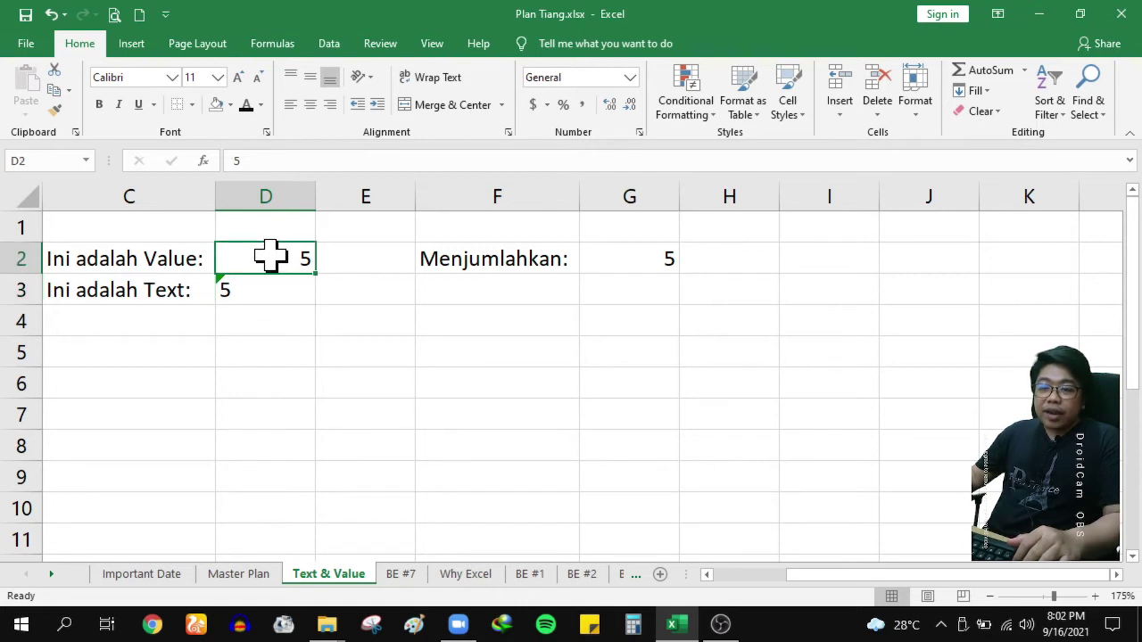
{"action": "left_click", "coordinate": [267, 292]}
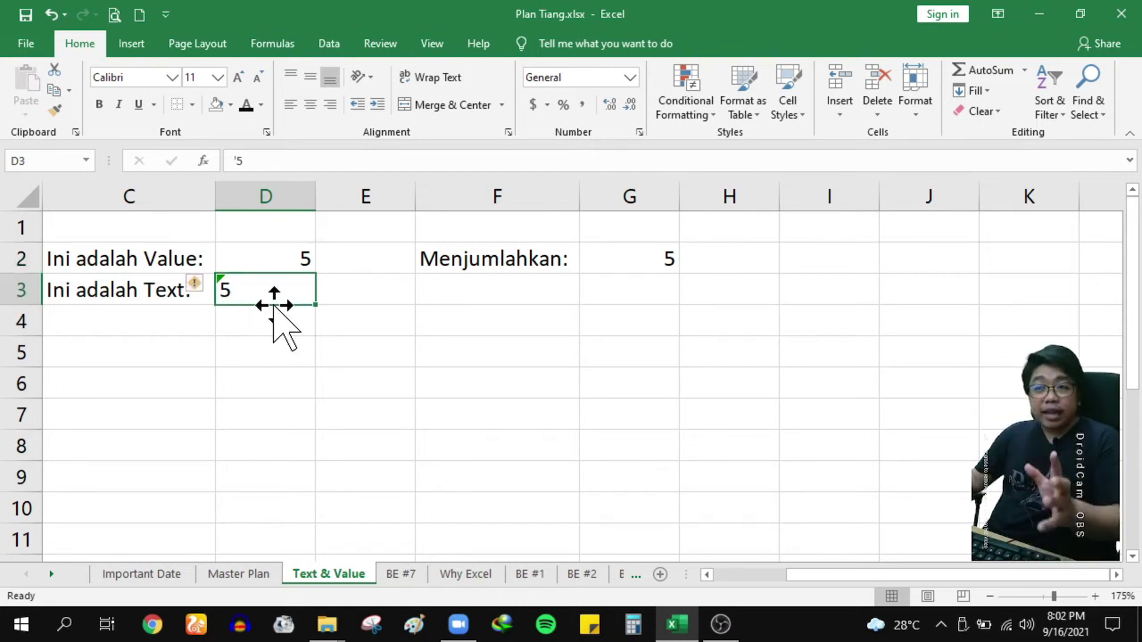
{"action": "left_click", "coordinate": [667, 251]}
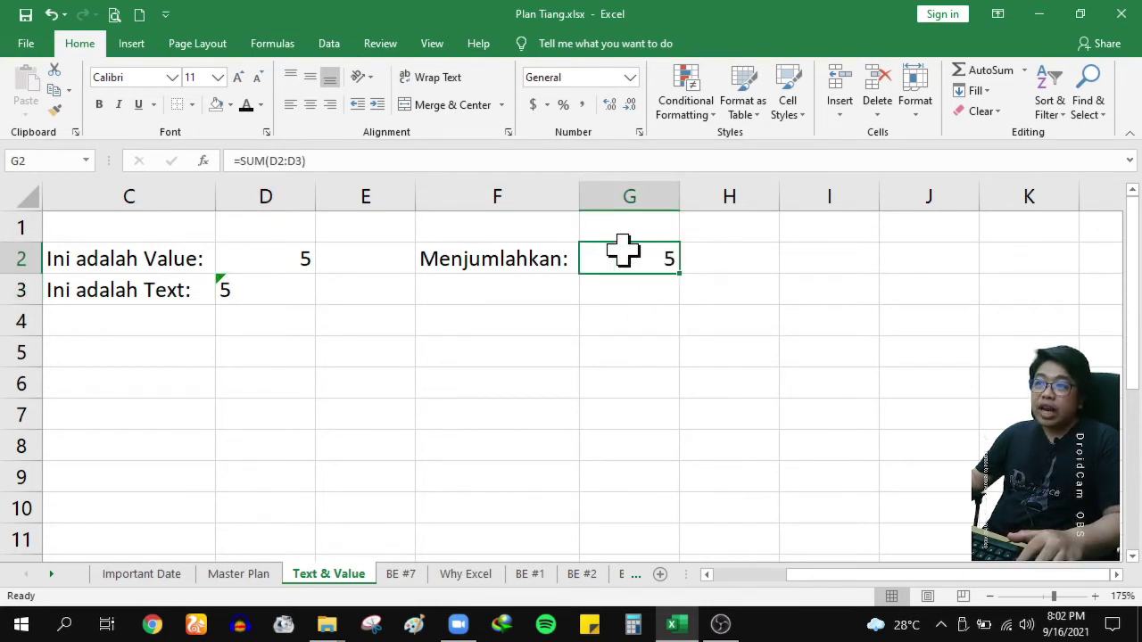
{"action": "left_click", "coordinate": [281, 254]}
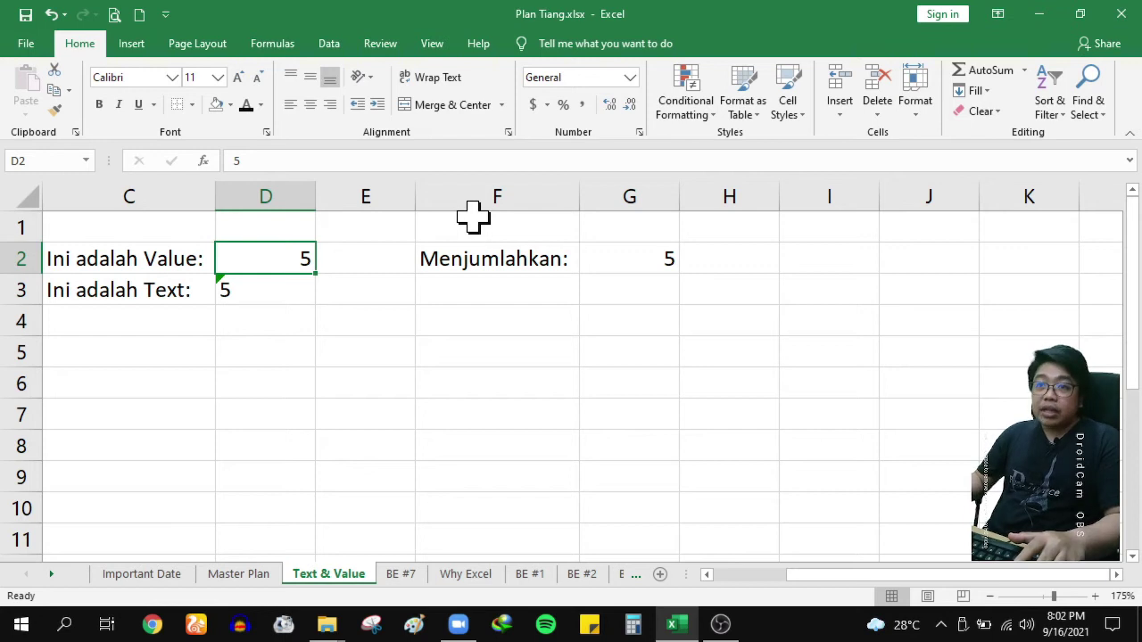
{"action": "type", "text": "4"}
{"action": "key", "text": "Return"}
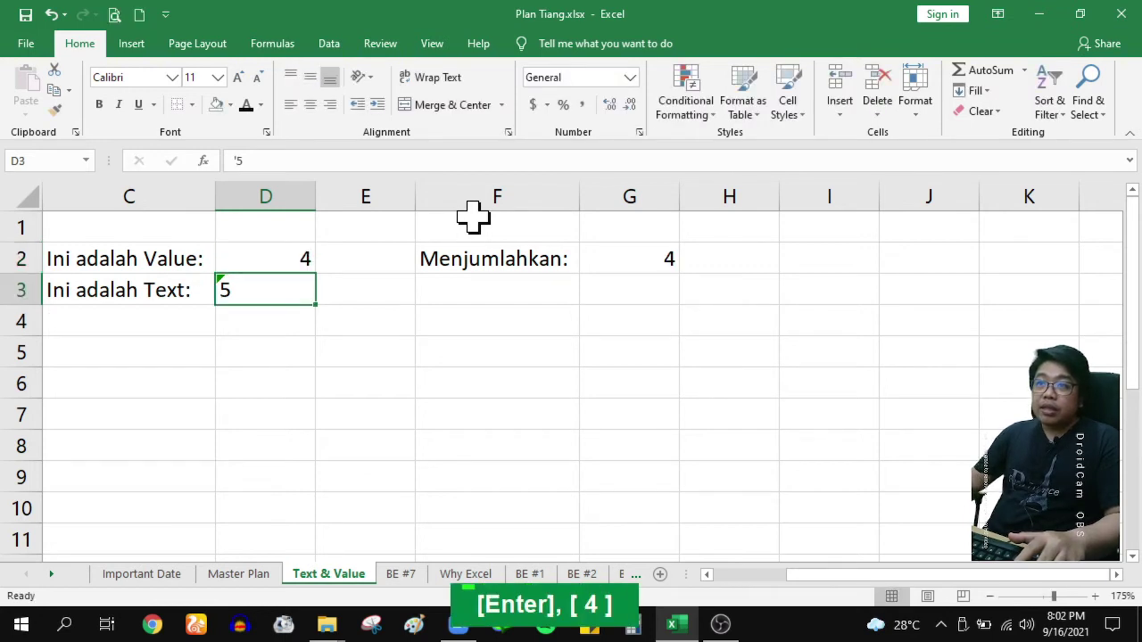
Enter the label "Vlookup:" in F3
{"action": "left_click", "coordinate": [556, 286]}
{"action": "type", "text": "Vlookup"}
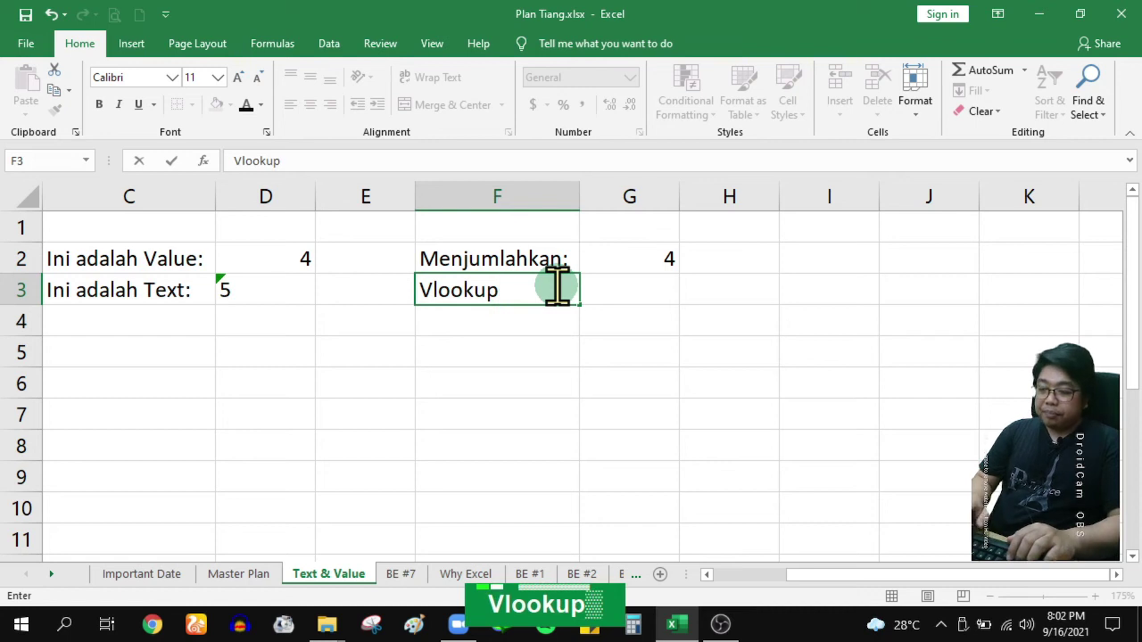
{"action": "type", "text": ":"}
{"action": "key", "text": "Return"}
Enter the codes 1, 2, 3, 4 and 5 down the range D6:D10
{"action": "key", "text": "Up"}
{"action": "key", "text": "Down"}
{"action": "key", "text": "Down"}
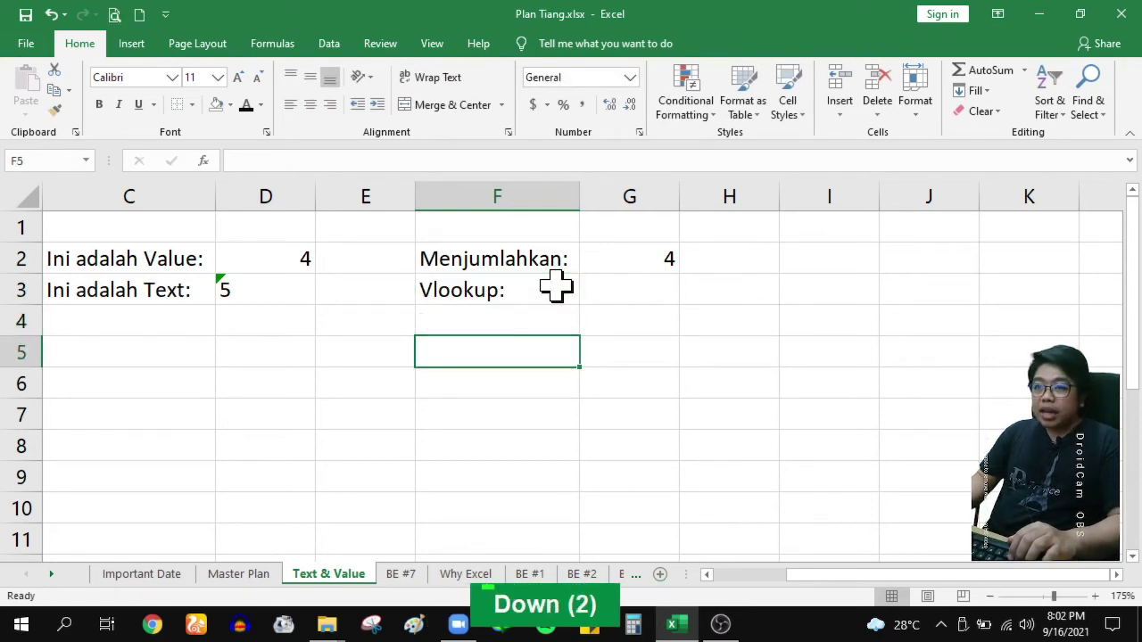
{"action": "key", "text": "Down"}
{"action": "key", "text": "Left"}
{"action": "key", "text": "Left"}
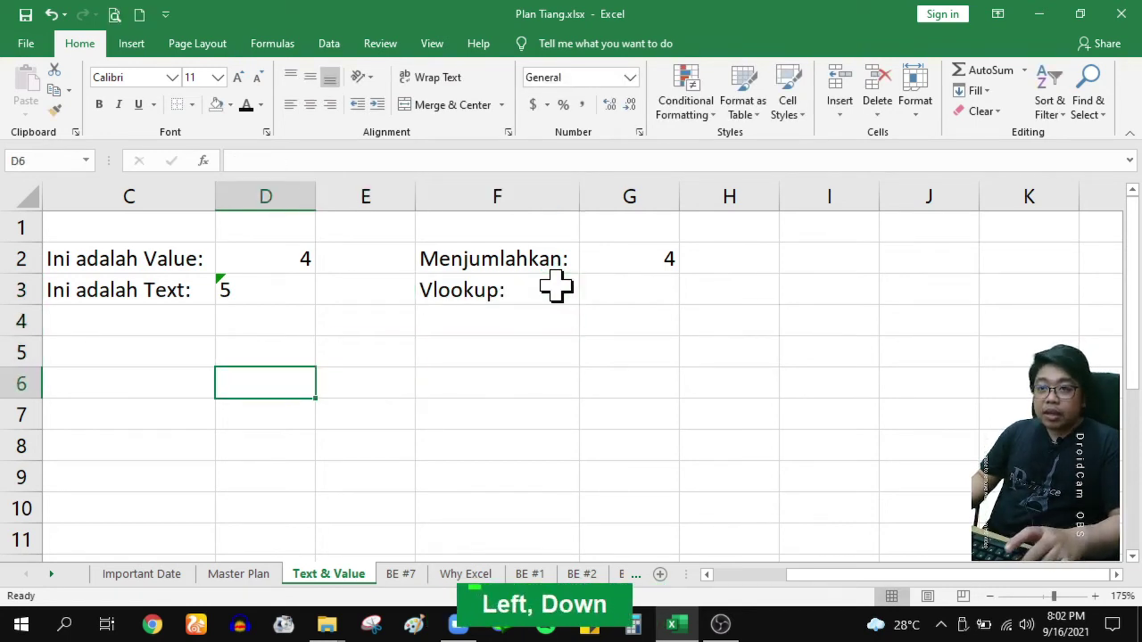
{"action": "type", "text": "1"}
{"action": "key", "text": "Return"}
{"action": "type", "text": "2"}
{"action": "key", "text": "Return"}
{"action": "type", "text": "3"}
{"action": "key", "text": "Return"}
{"action": "type", "text": "4"}
{"action": "key", "text": "Return"}
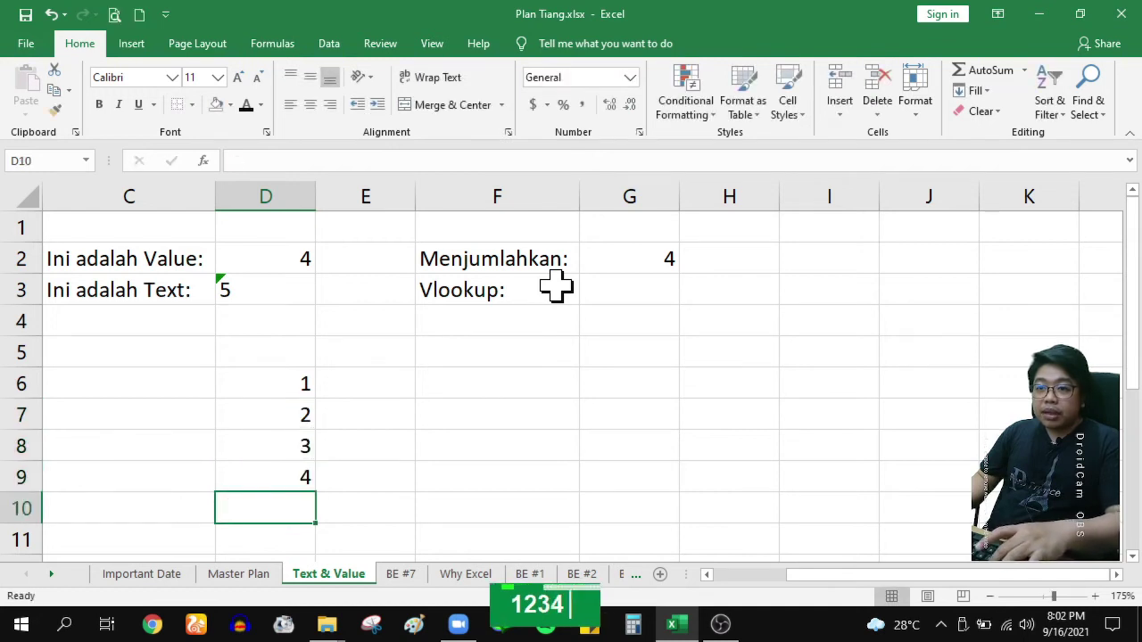
{"action": "type", "text": "5"}
{"action": "key", "text": "Return"}
Add the headers Kode in D5 and Nama in E5 above the code list
{"action": "key", "text": "Up"}
{"action": "key", "text": "Up"}
{"action": "key", "text": "Up"}
{"action": "key", "text": "Up"}
{"action": "key", "text": "Up"}
{"action": "key", "text": "Up"}
{"action": "type", "text": "Kode"}
{"action": "key", "text": "Tab"}
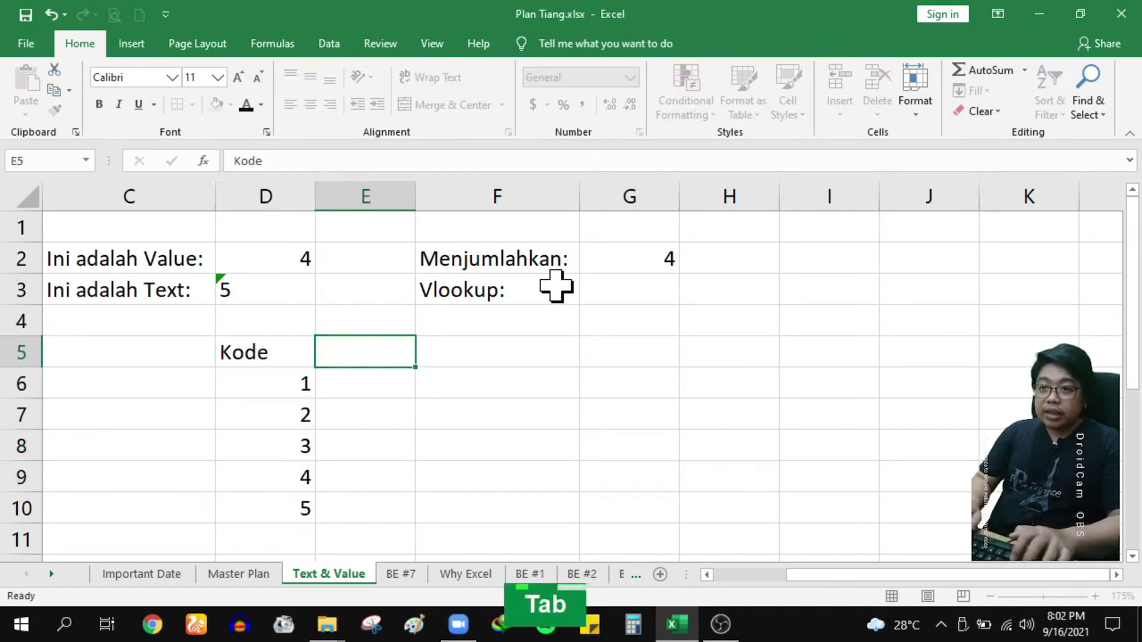
{"action": "type", "text": "Na"}
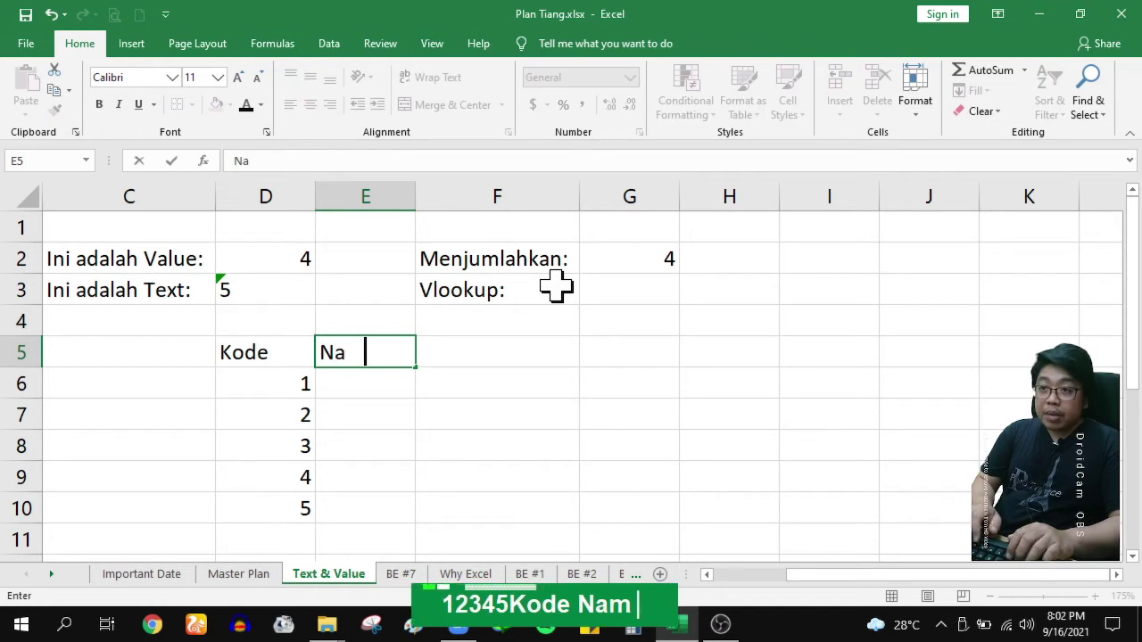
{"action": "type", "text": "ma"}
{"action": "key", "text": "Return"}
Fill E6:E10 under the Nama header with a sample first name for each of the five codes
{"action": "key", "text": "Tab"}
{"action": "type", "text": "Ani"}
{"action": "key", "text": "Return"}
{"action": "type", "text": "And"}
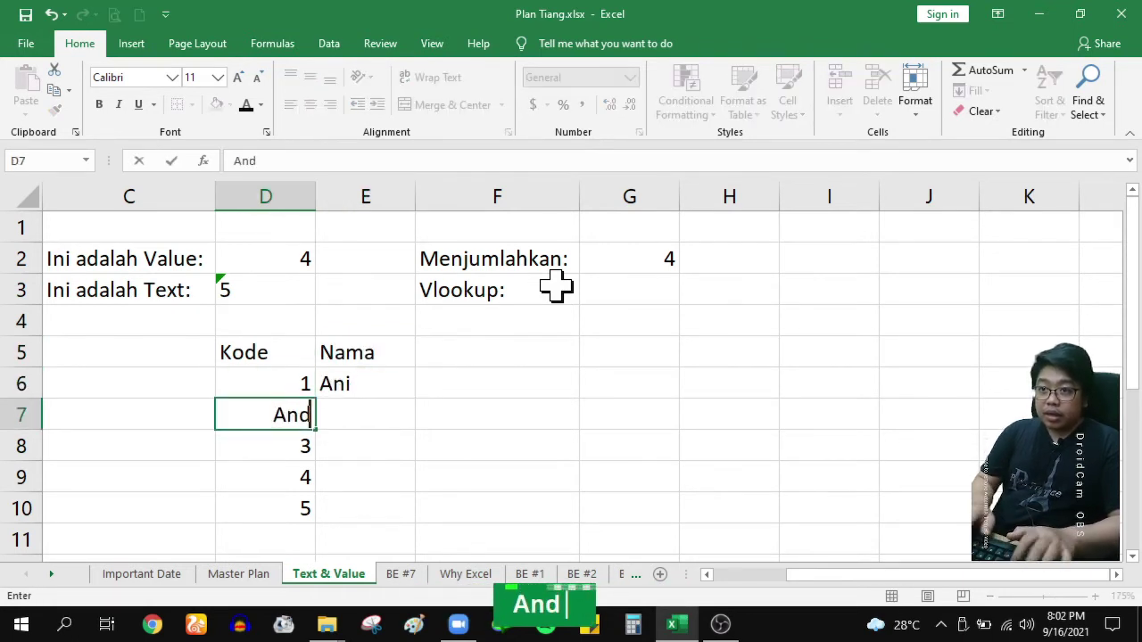
{"action": "key", "text": "Escape"}
{"action": "key", "text": "Right"}
{"action": "type", "text": "Andi"}
{"action": "key", "text": "Return"}
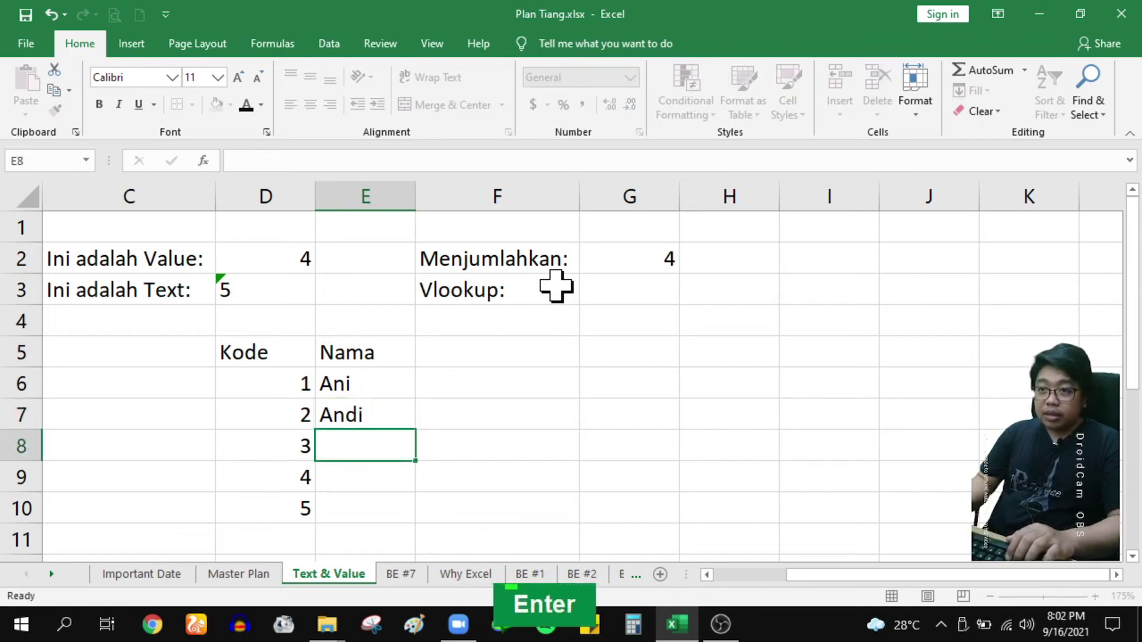
{"action": "key", "text": "Right"}
{"action": "key", "text": "Left"}
{"action": "type", "text": "Amin"}
{"action": "key", "text": "Return"}
{"action": "type", "text": "An"}
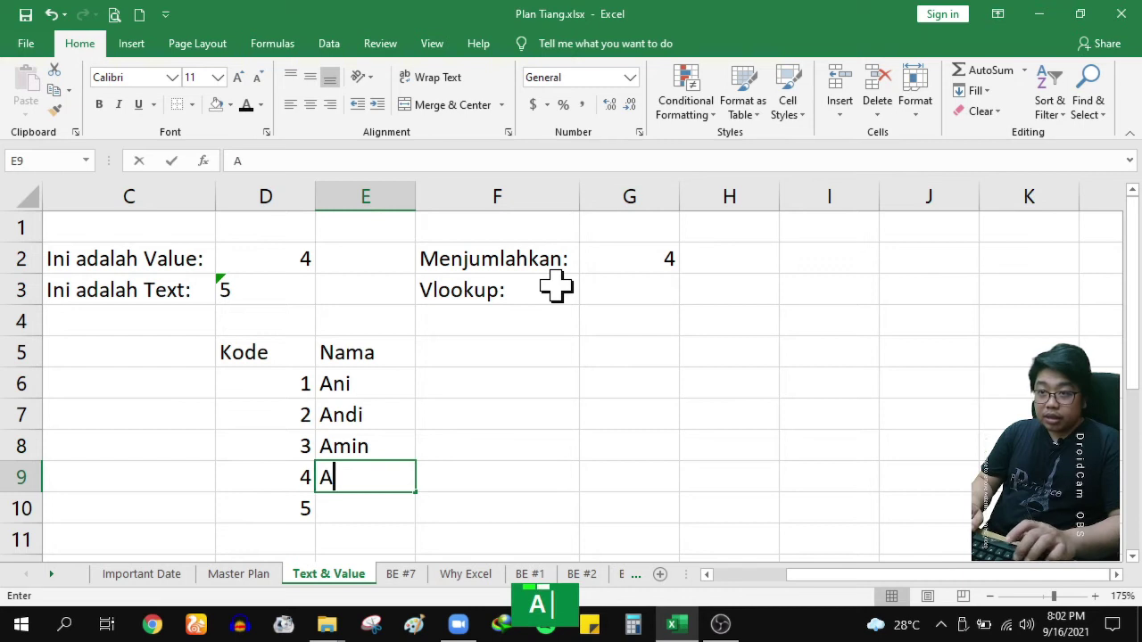
{"action": "type", "text": "ton"}
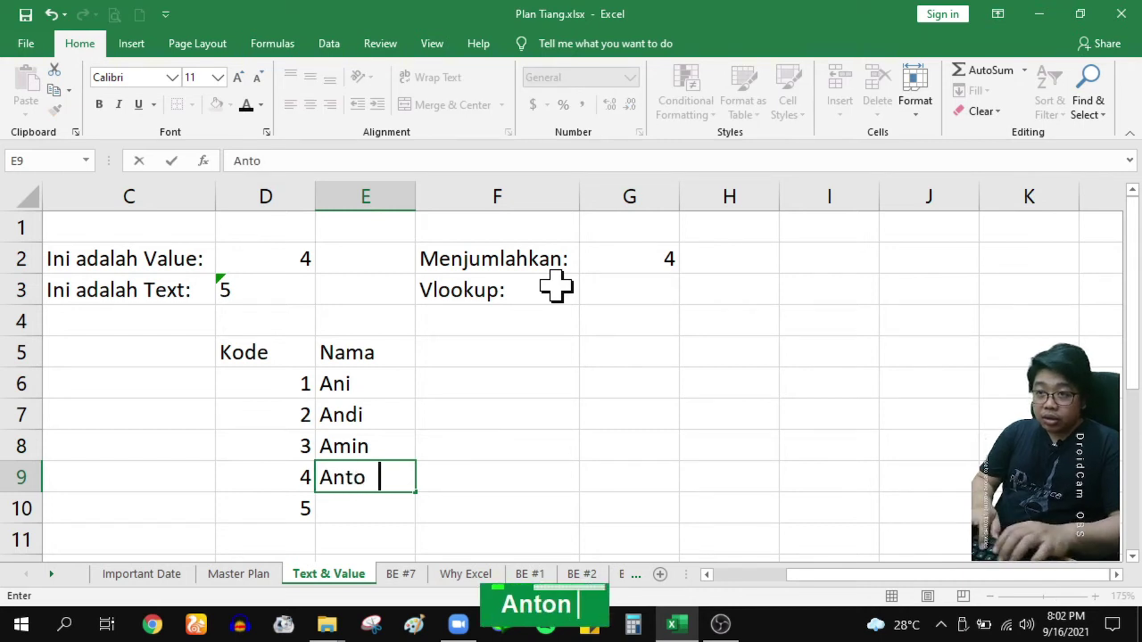
{"action": "key", "text": "Return"}
{"action": "type", "text": "A"}
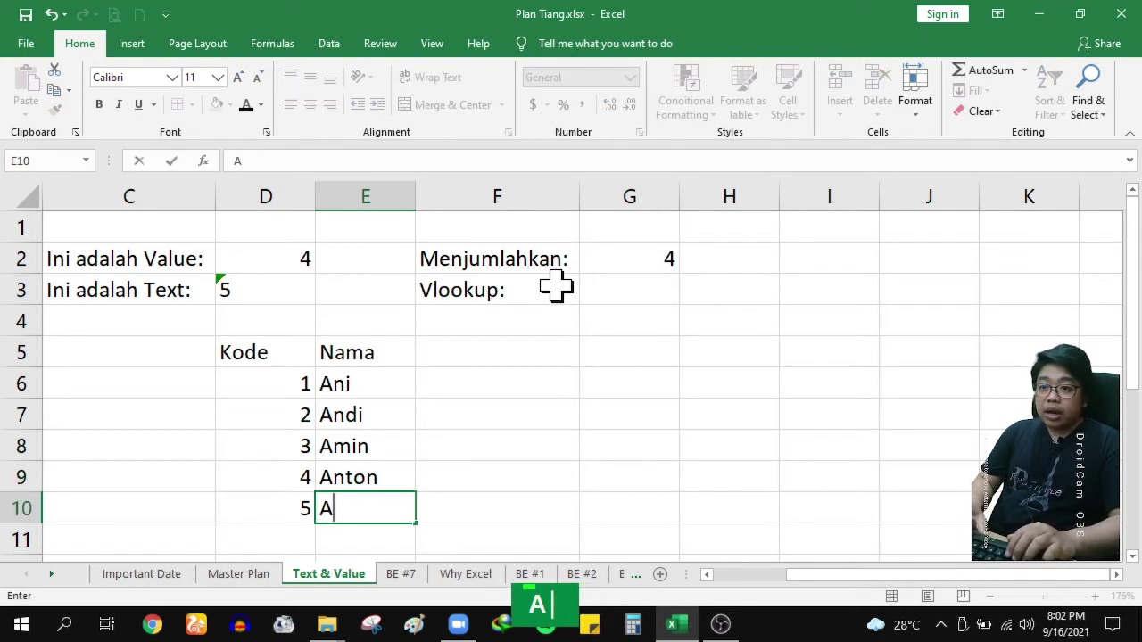
{"action": "type", "text": "mel"}
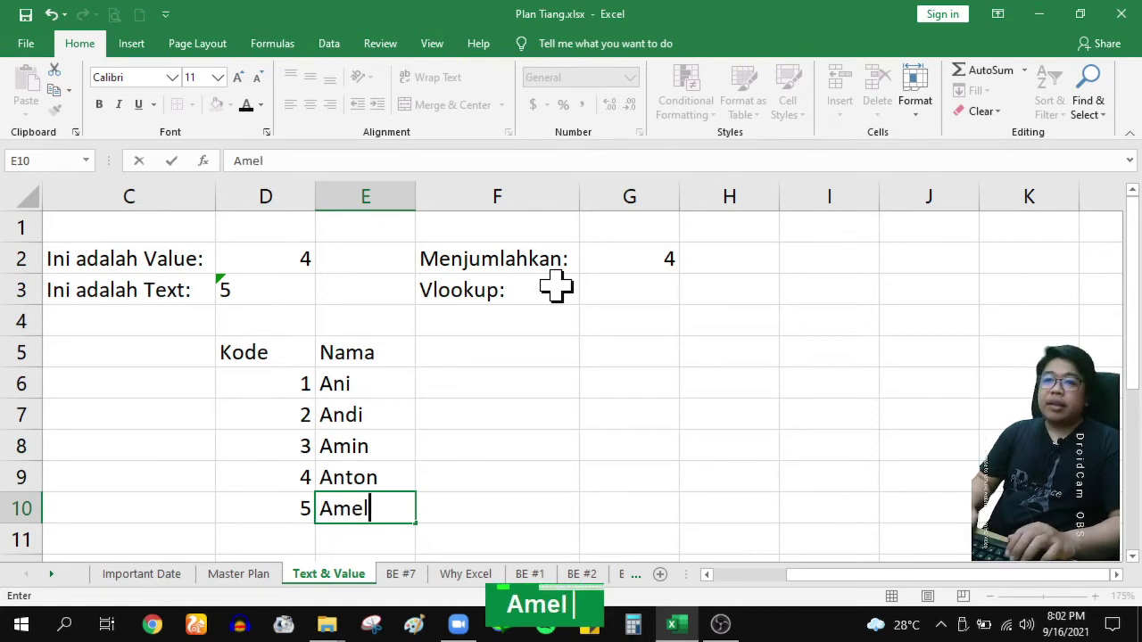
{"action": "key", "text": "Return"}
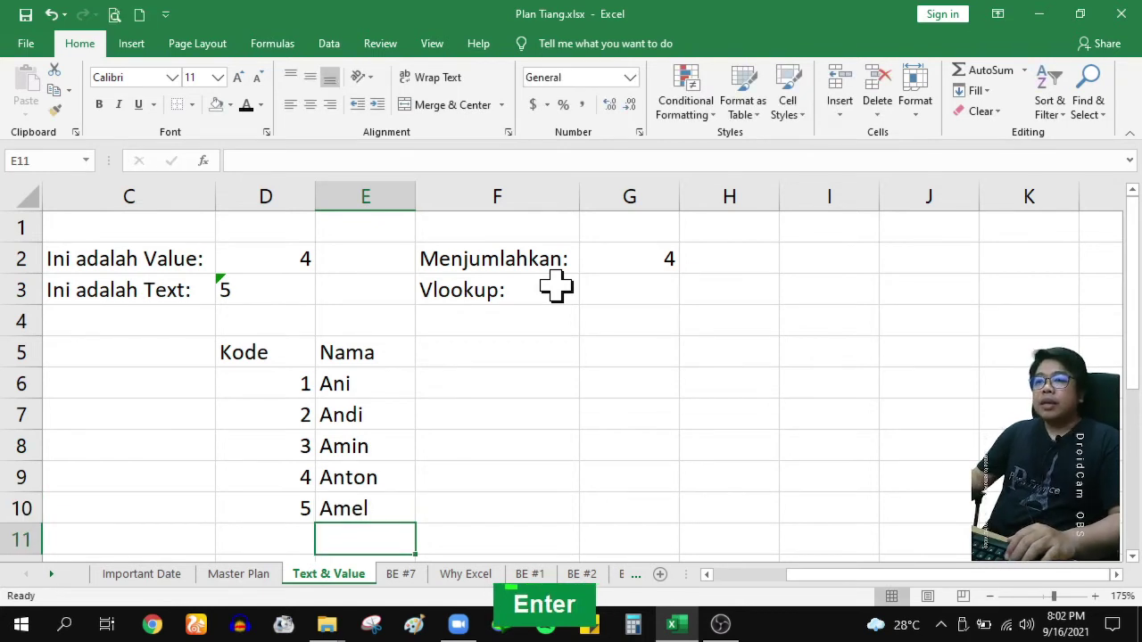
{"action": "left_click", "coordinate": [615, 285]}
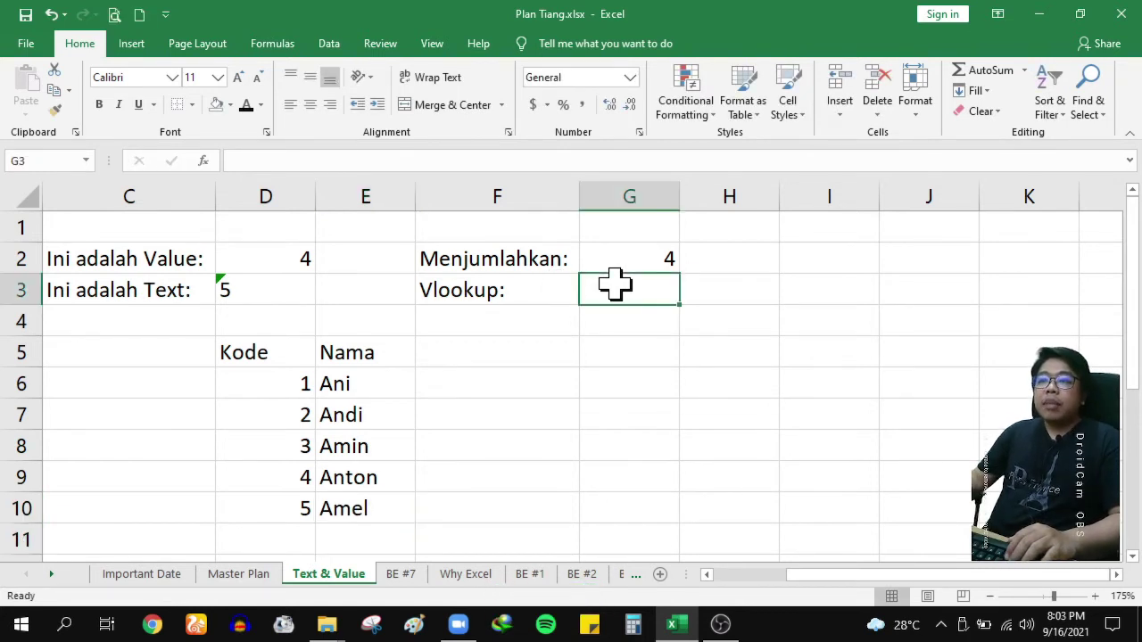
{"action": "left_click", "coordinate": [272, 292]}
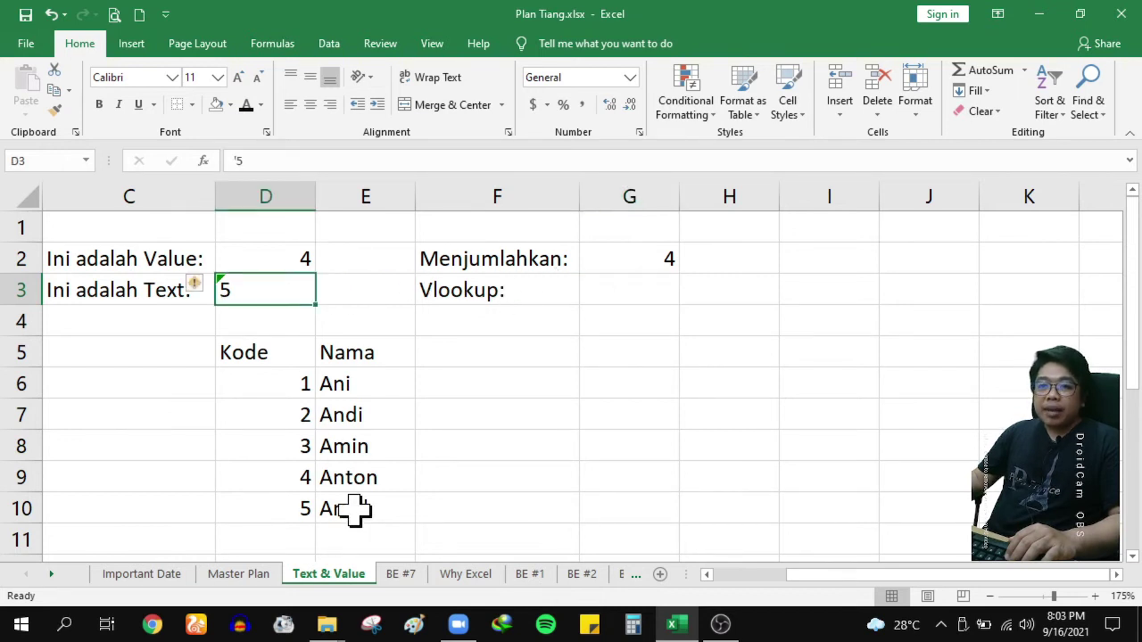
{"action": "left_click", "coordinate": [357, 509]}
{"action": "left_click", "coordinate": [656, 294]}
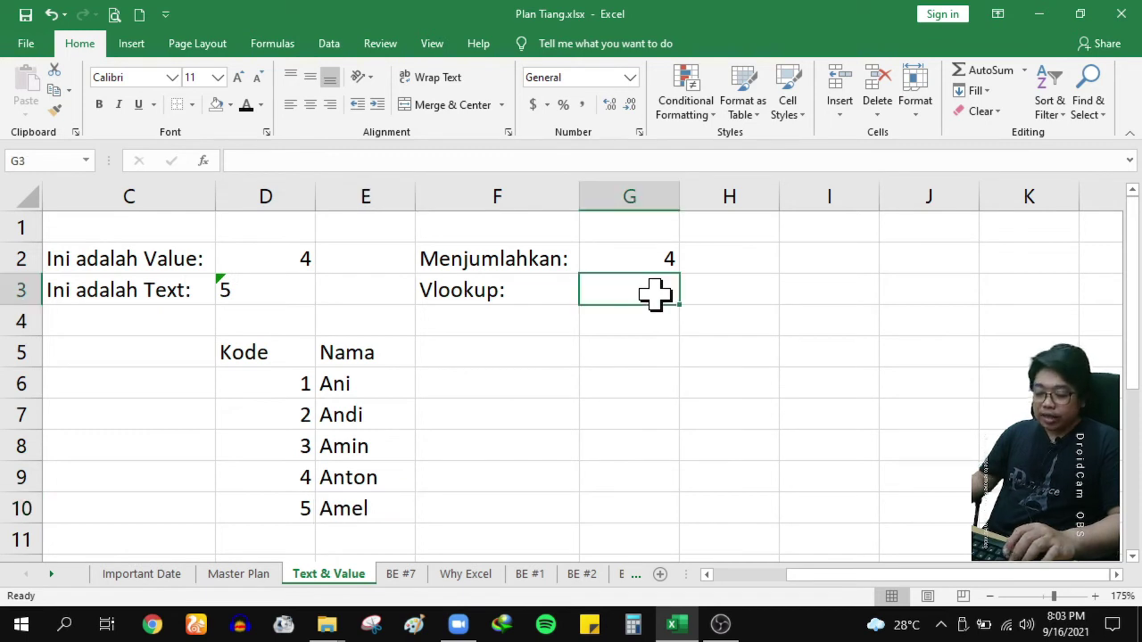
{"action": "type", "text": "=vlo"}
{"action": "key", "text": "Tab"}
{"action": "key", "text": "Escape"}
{"action": "key", "text": "Escape"}
Set the numeric value in D2 to 5
{"action": "left_click", "coordinate": [281, 258]}
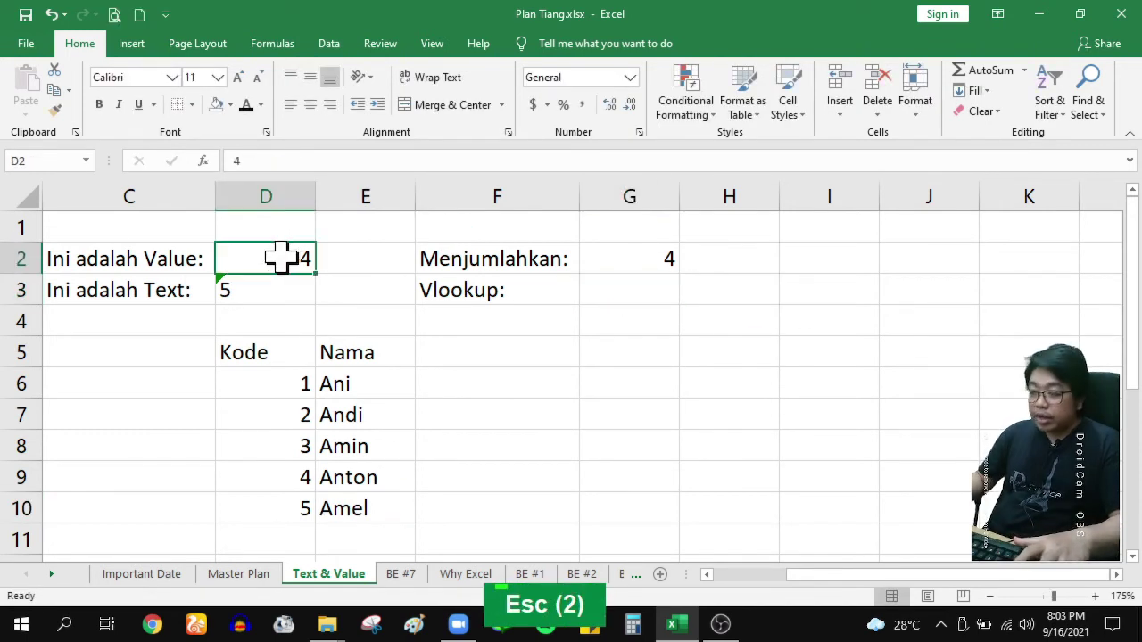
{"action": "type", "text": "5"}
{"action": "key", "text": "Return"}
Enter =VLOOKUP(D2,D5:E10,2,0) in G3 to look up the numeric code's name in the Kode/Nama table
{"action": "left_click", "coordinate": [609, 293]}
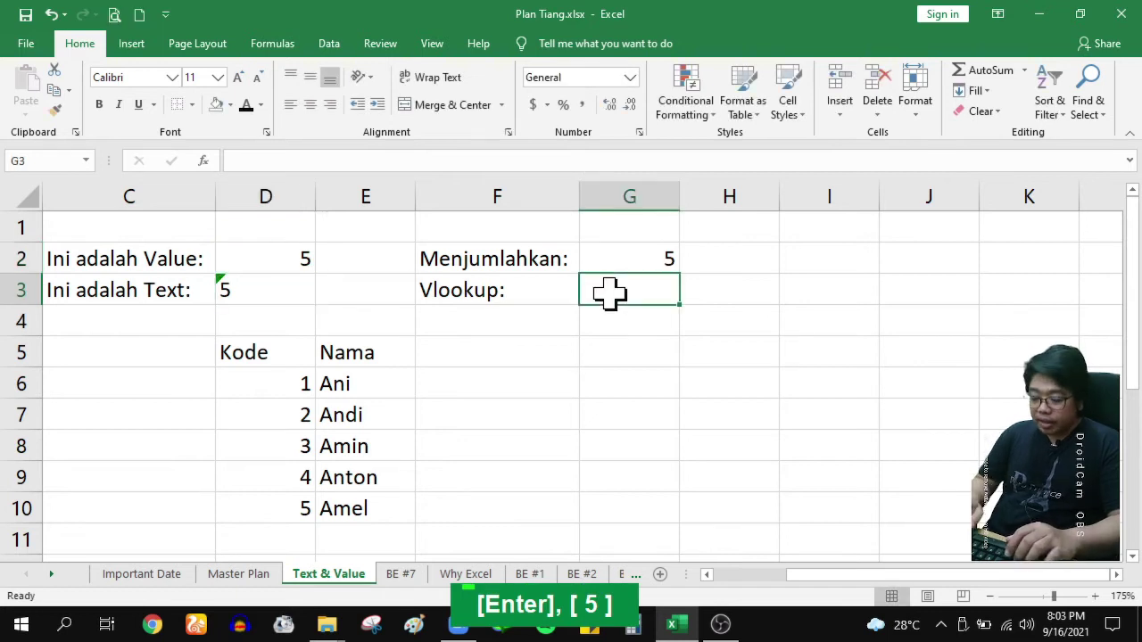
{"action": "type", "text": "=vlo"}
{"action": "key", "text": "Tab"}
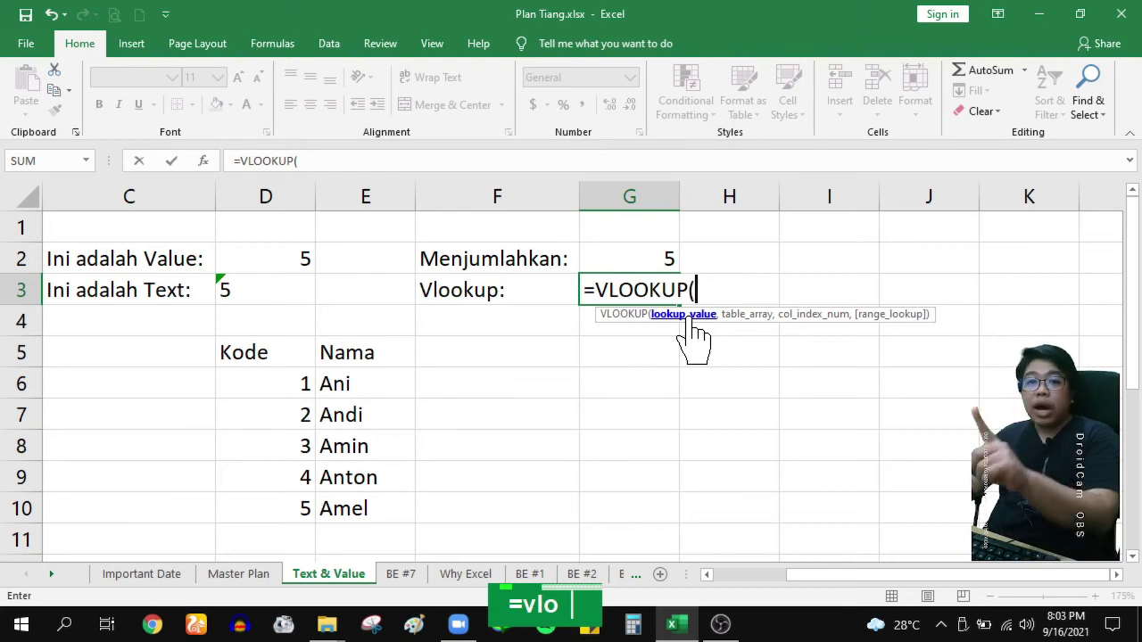
{"action": "left_click", "coordinate": [266, 254]}
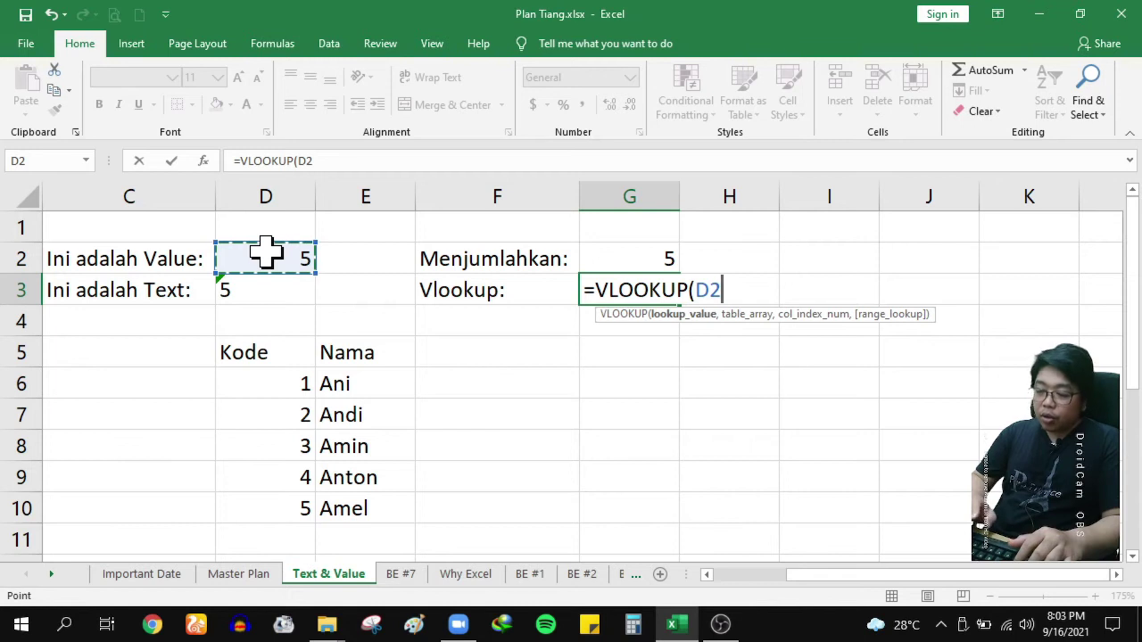
{"action": "type", "text": ","}
{"action": "left_click", "coordinate": [265, 349]}
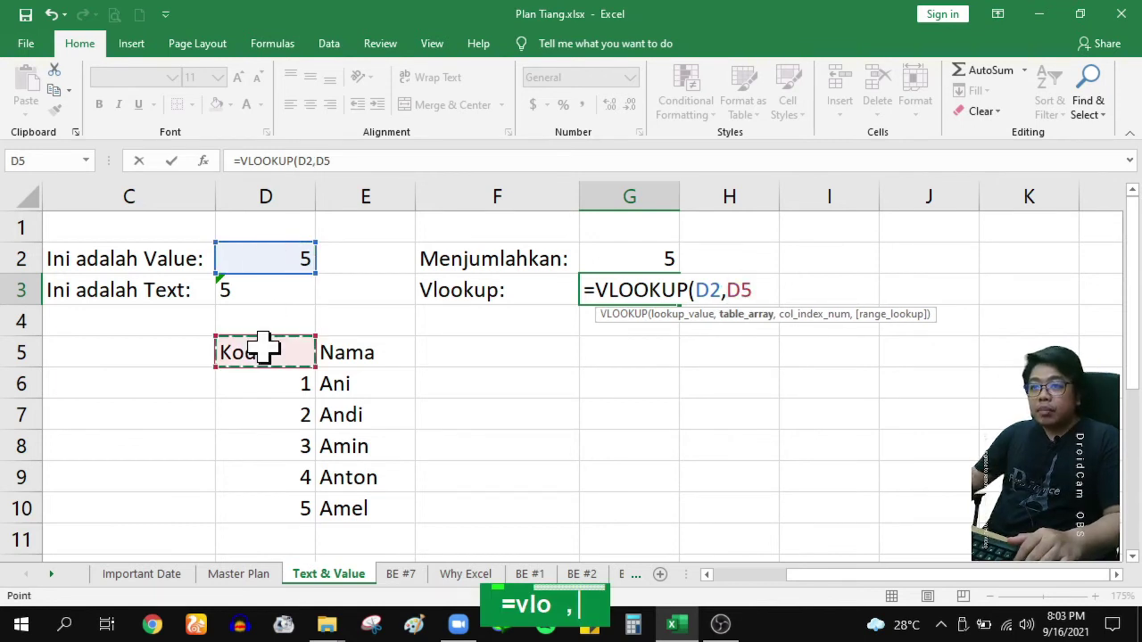
{"action": "left_click", "coordinate": [361, 506], "text": "shift"}
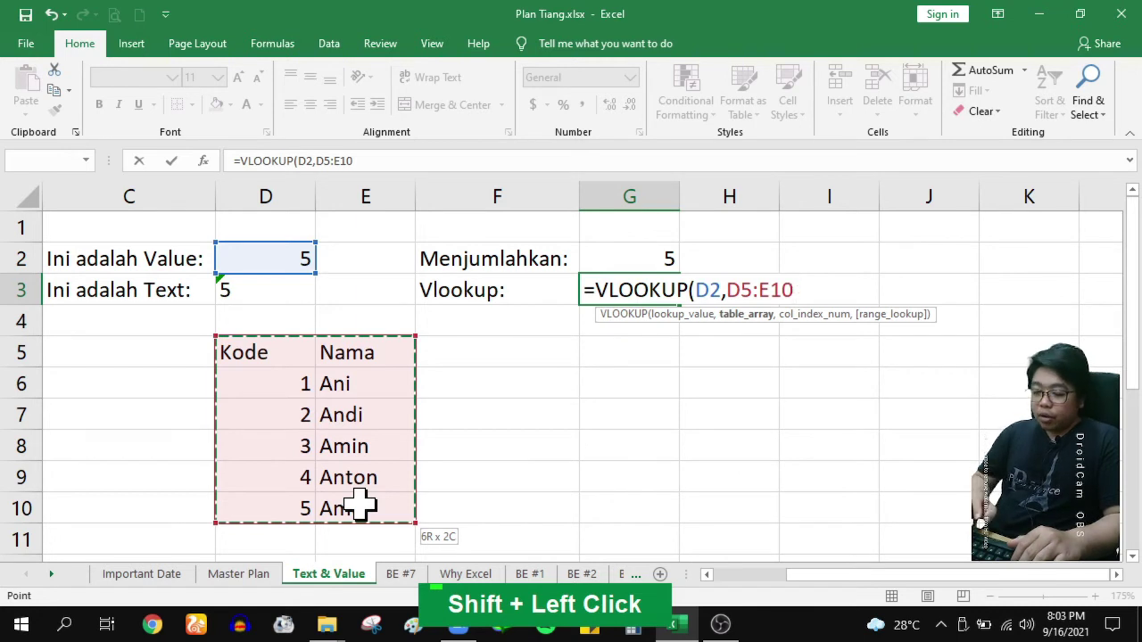
{"action": "type", "text": ","}
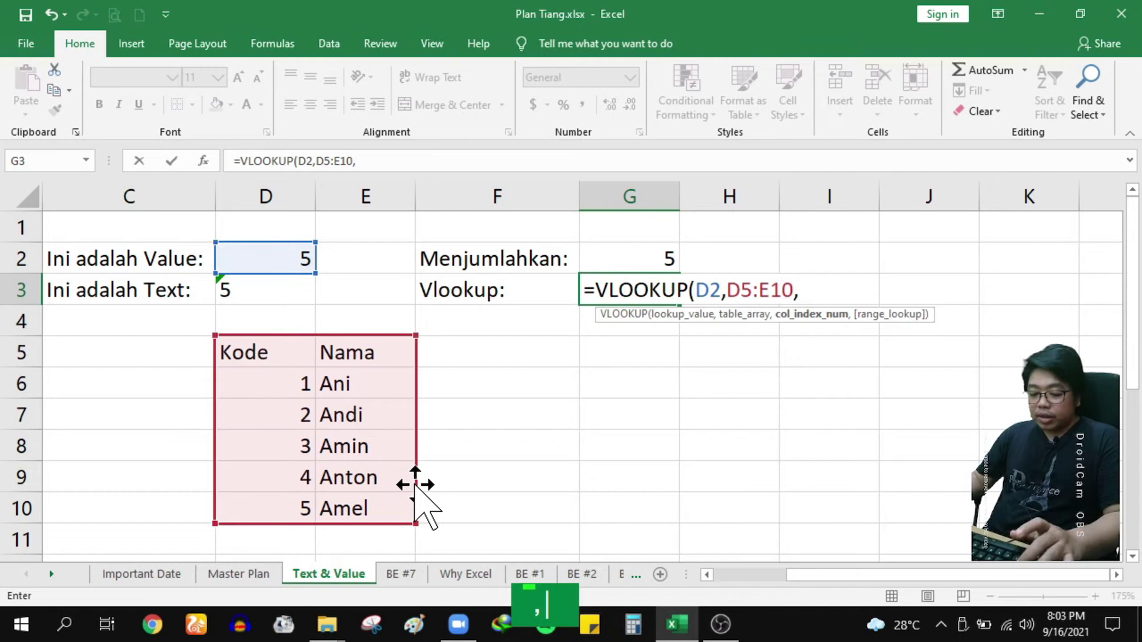
{"action": "type", "text": "2,"}
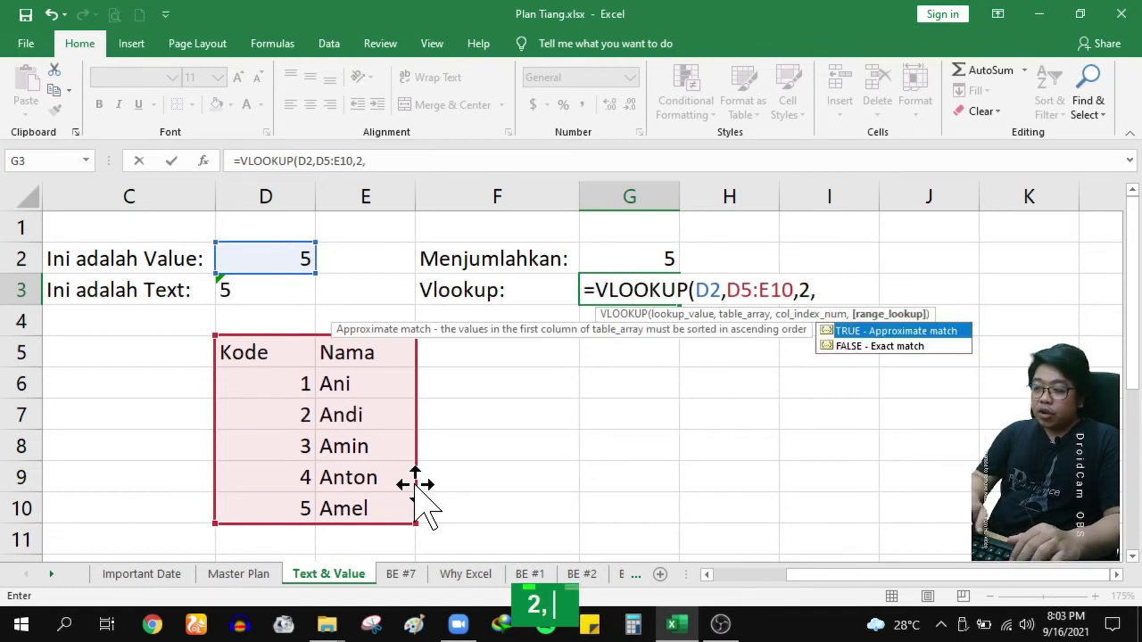
{"action": "type", "text": "0)"}
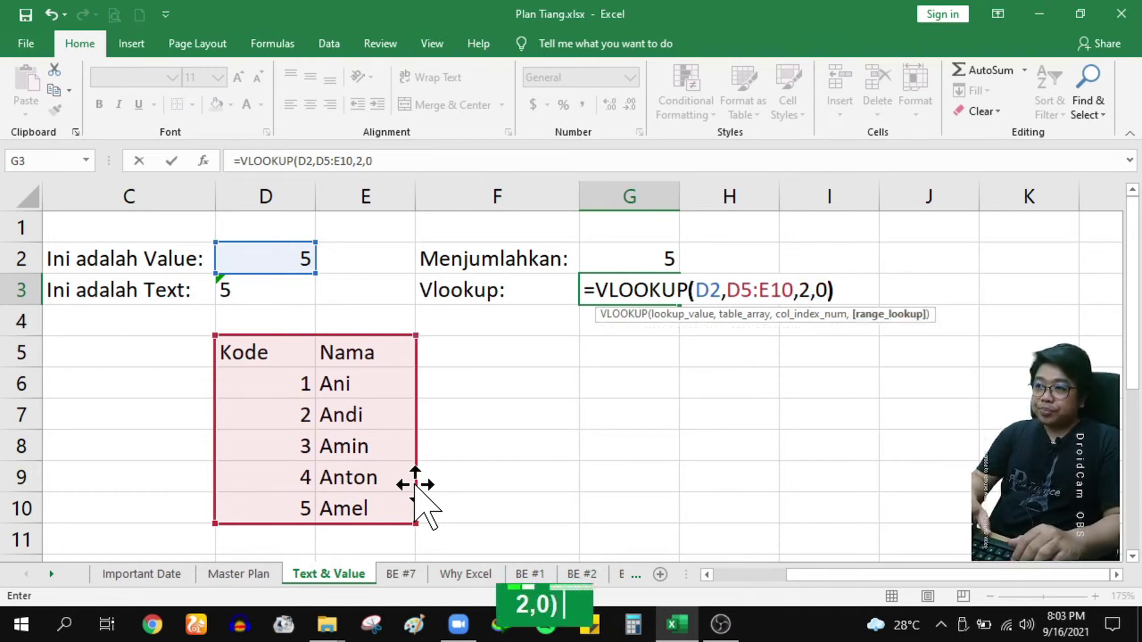
{"action": "key", "text": "Return"}
{"action": "key", "text": "Up"}
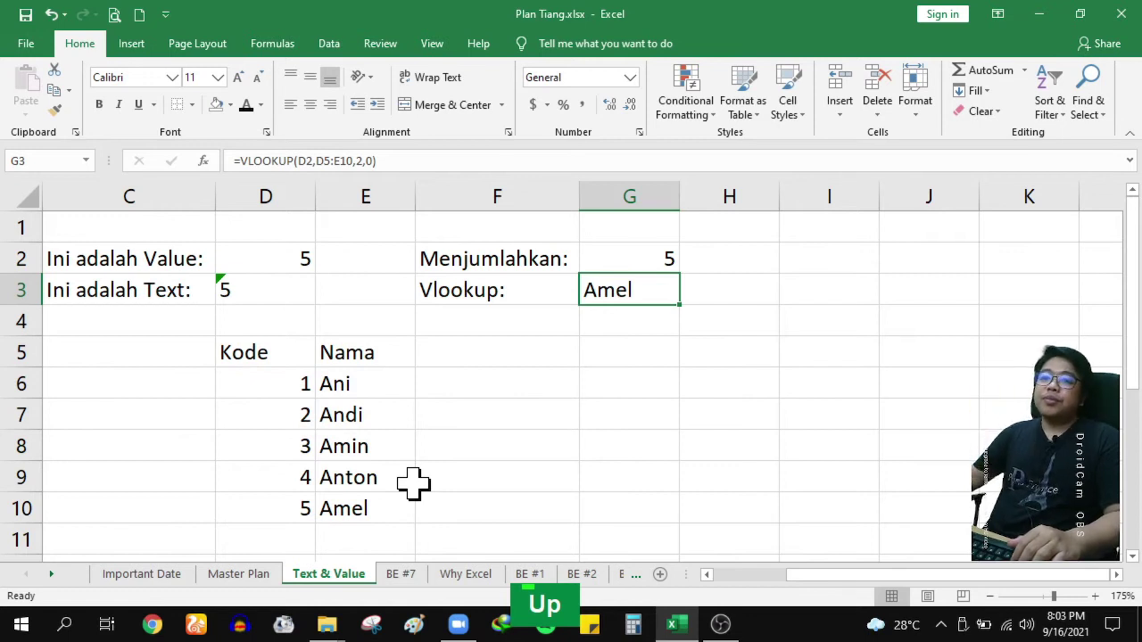
Test the lookup in G3 by changing D2 to 4, 3 and back to 5
{"action": "left_click", "coordinate": [294, 265]}
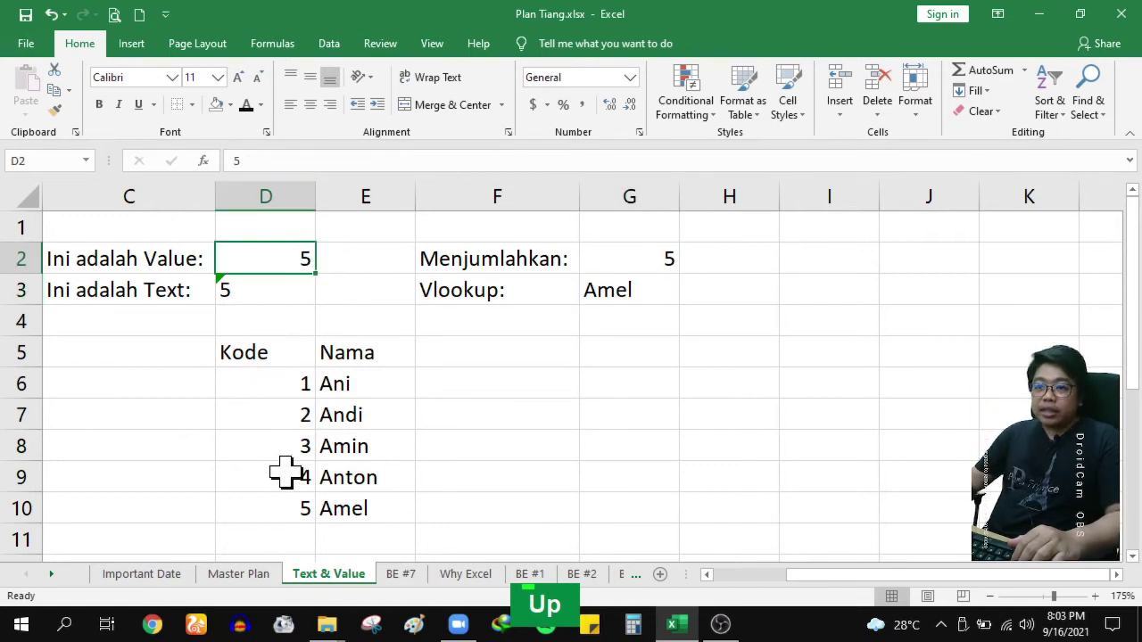
{"action": "left_click", "coordinate": [620, 292]}
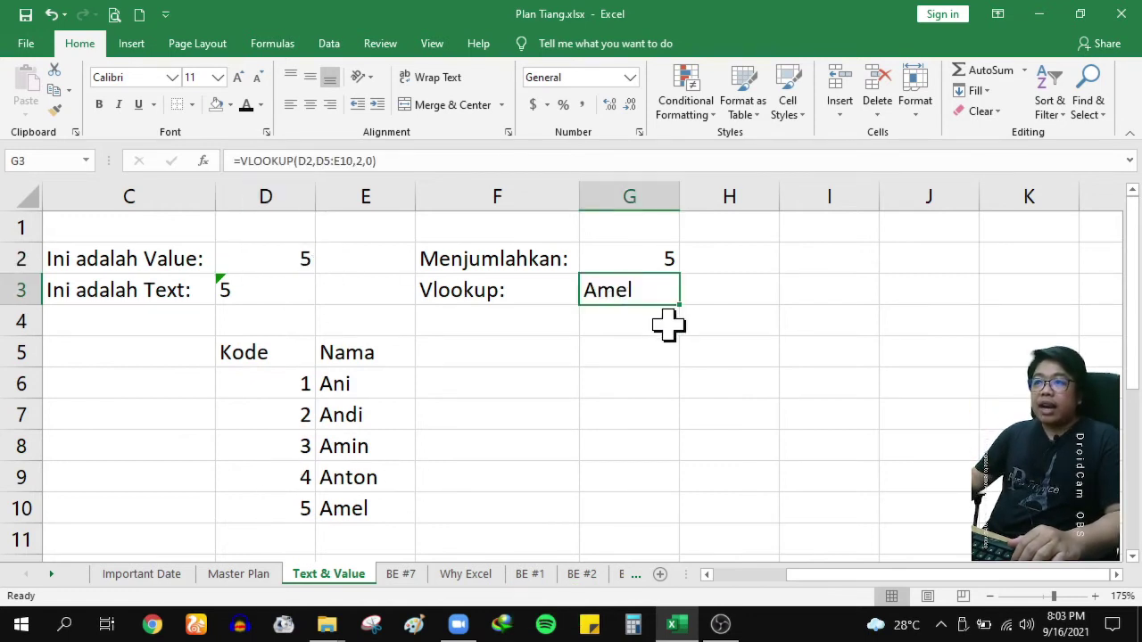
{"action": "left_click", "coordinate": [304, 267]}
{"action": "type", "text": "4"}
{"action": "key", "text": "Return"}
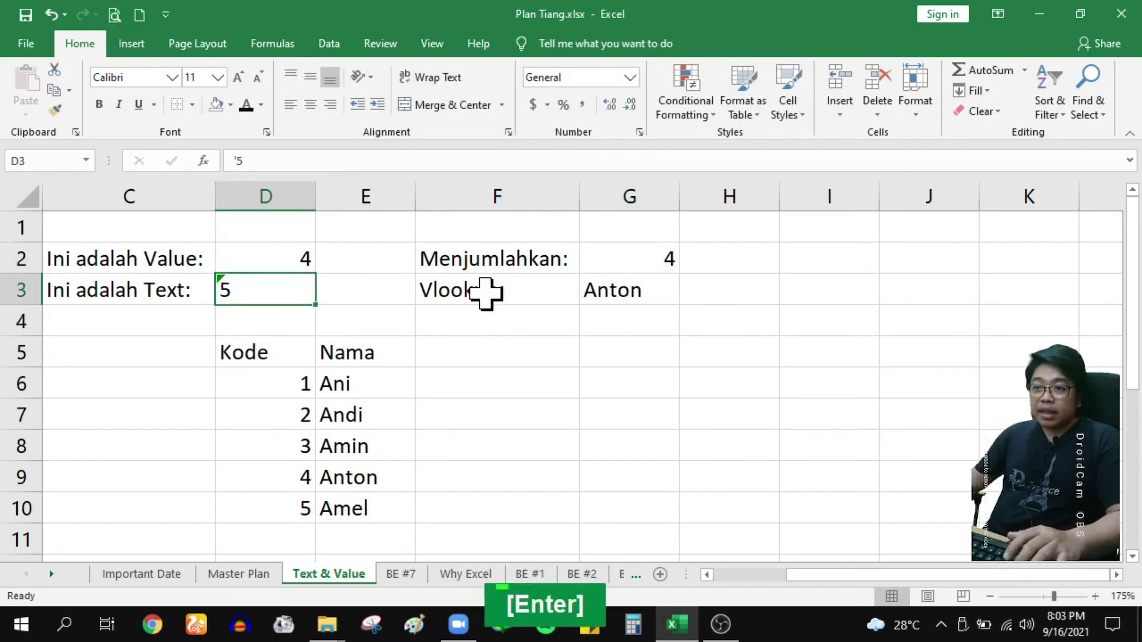
{"action": "left_click", "coordinate": [297, 254]}
{"action": "type", "text": "3"}
{"action": "key", "text": "Return"}
{"action": "left_click", "coordinate": [281, 258]}
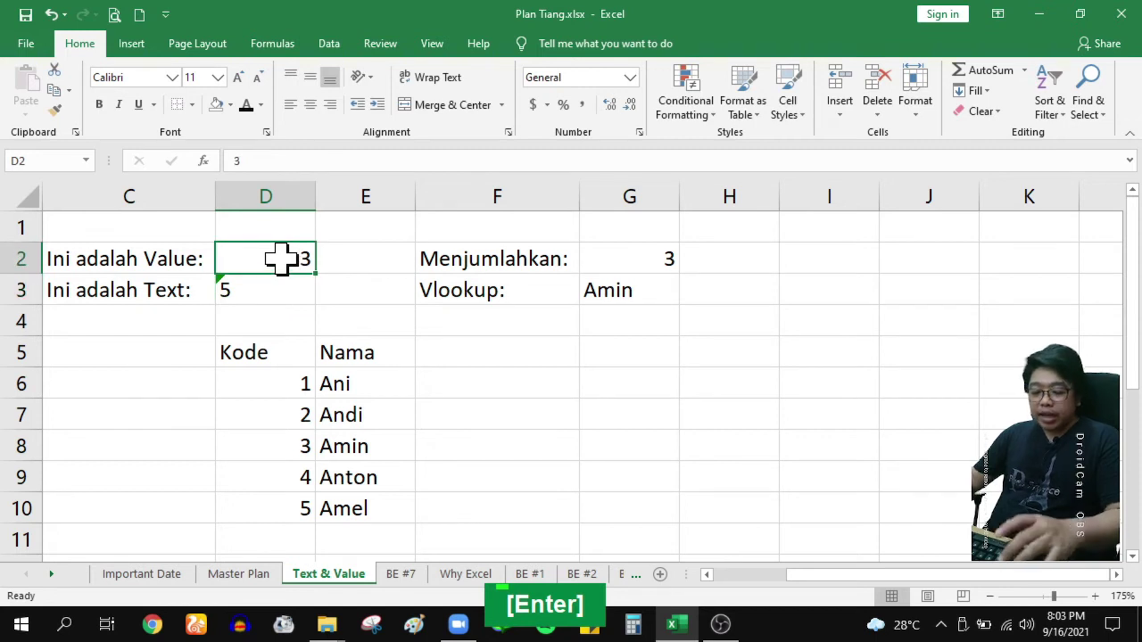
{"action": "type", "text": "5"}
{"action": "key", "text": "Return"}
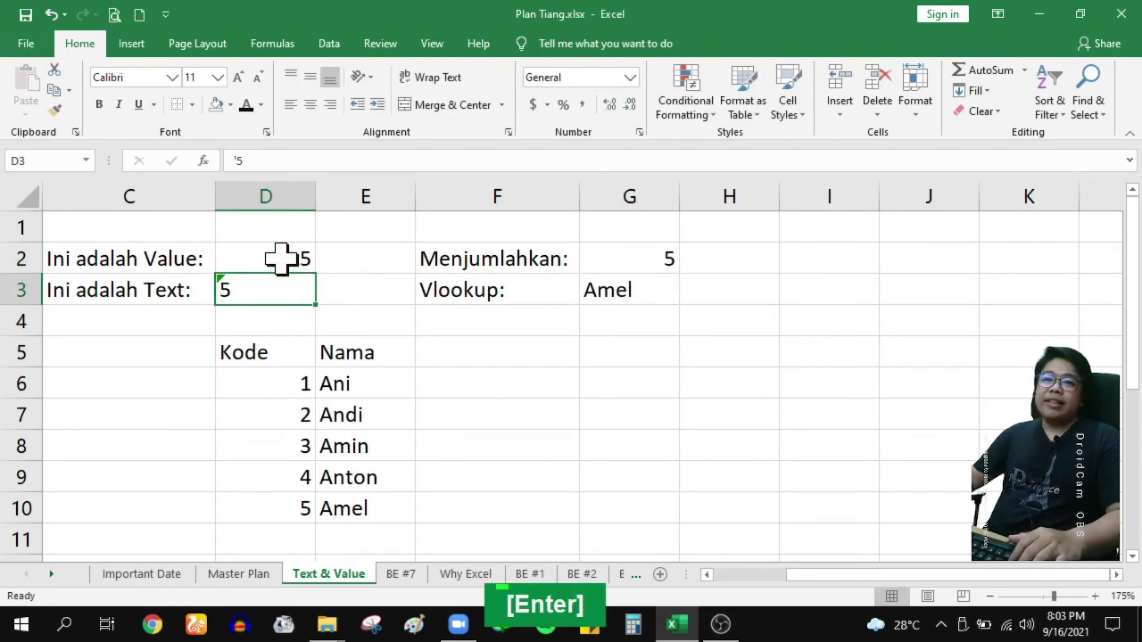
Enter =VLOOKUP(D3,D5:E10,2,0) in G4 to look up the text code, and inspect the formula's lookup_value argument
{"action": "left_click", "coordinate": [617, 329]}
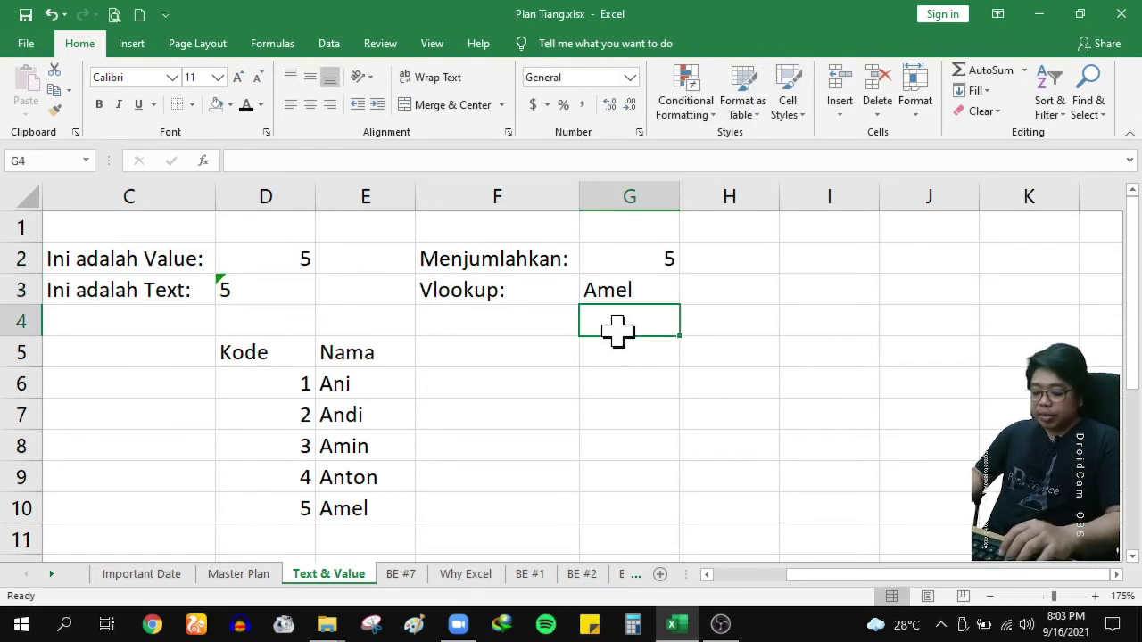
{"action": "type", "text": "=vl"}
{"action": "key", "text": "Tab"}
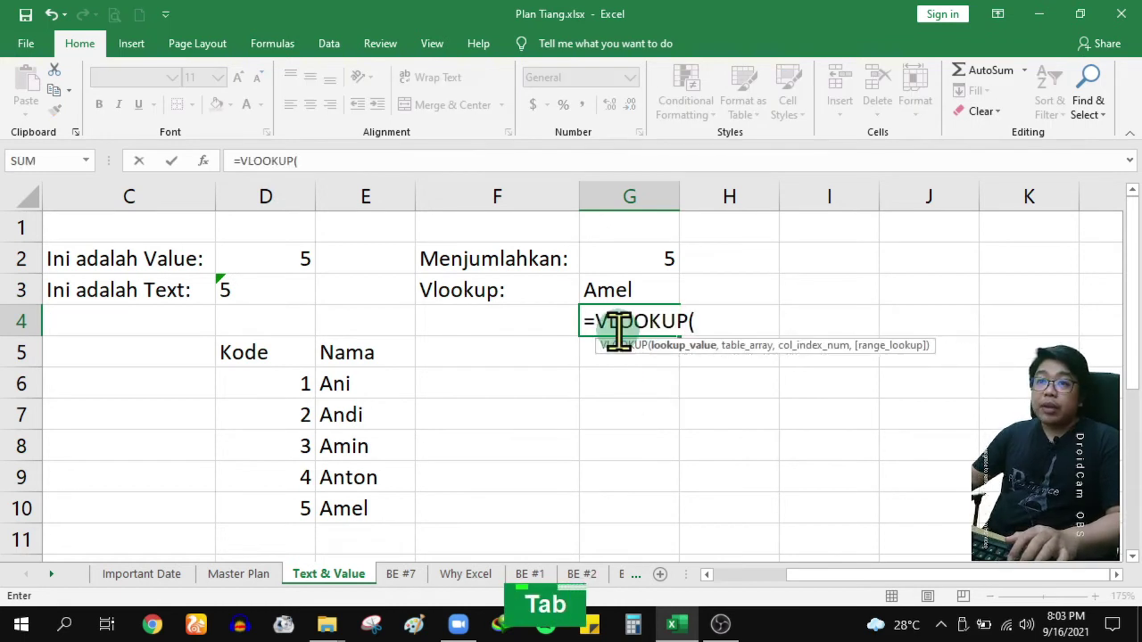
{"action": "left_click", "coordinate": [286, 292]}
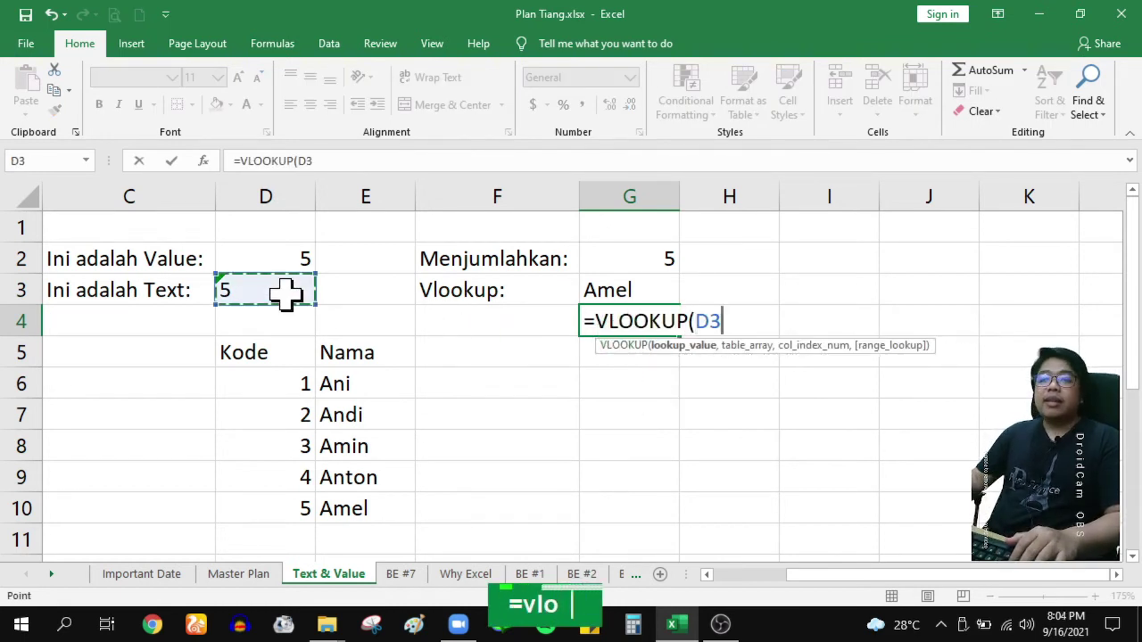
{"action": "type", "text": ","}
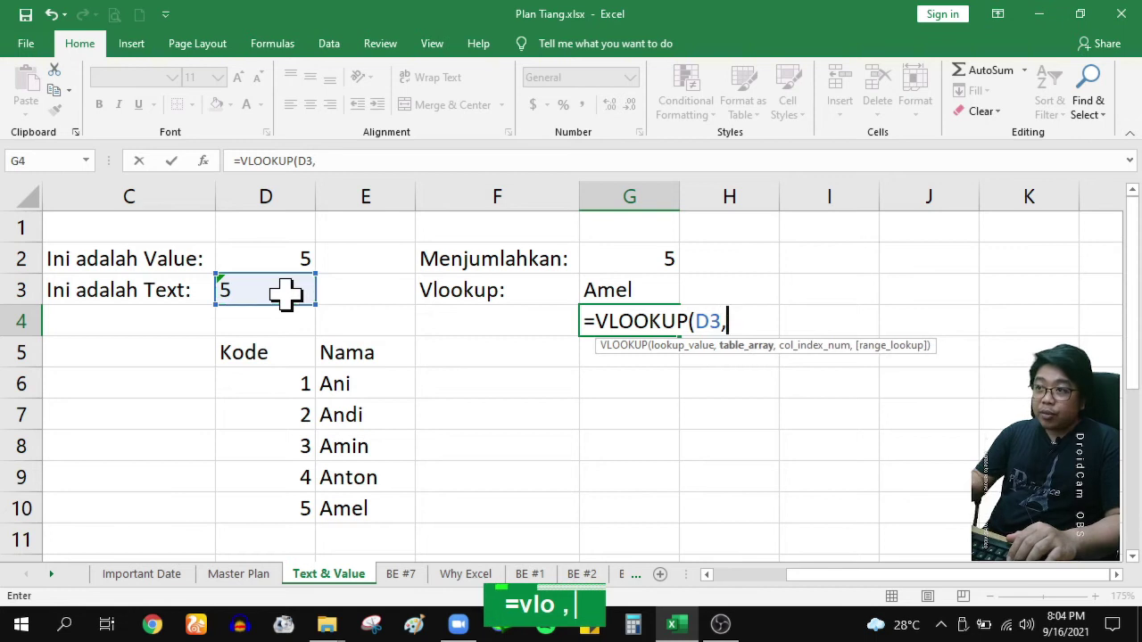
{"action": "left_click_drag", "start_coordinate": [300, 349], "coordinate": [384, 495]}
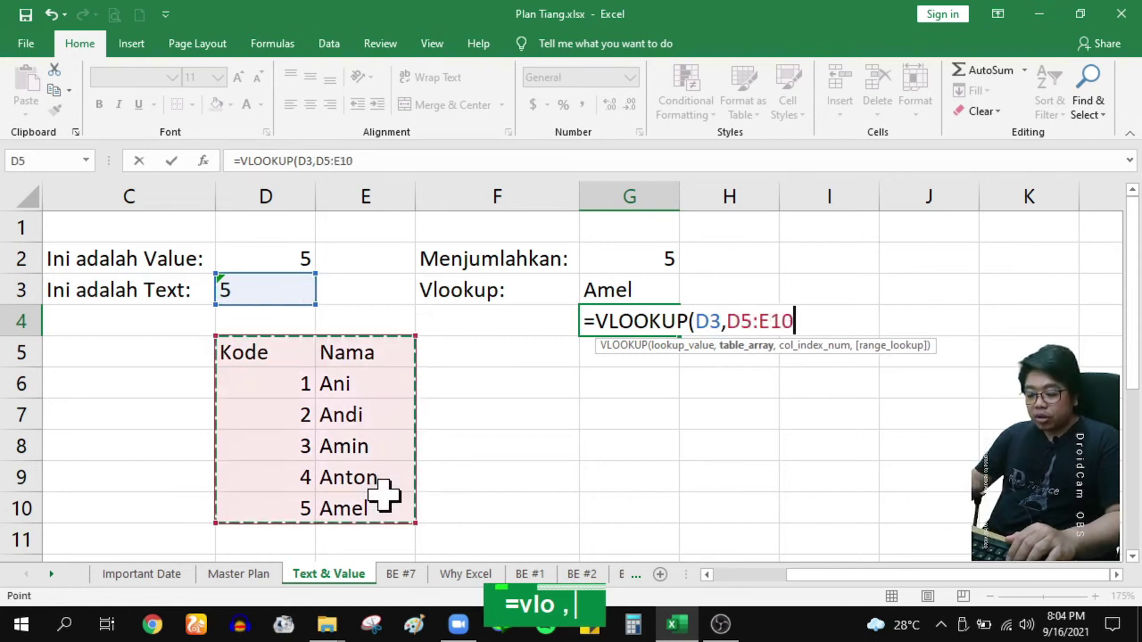
{"action": "type", "text": ",2,0)"}
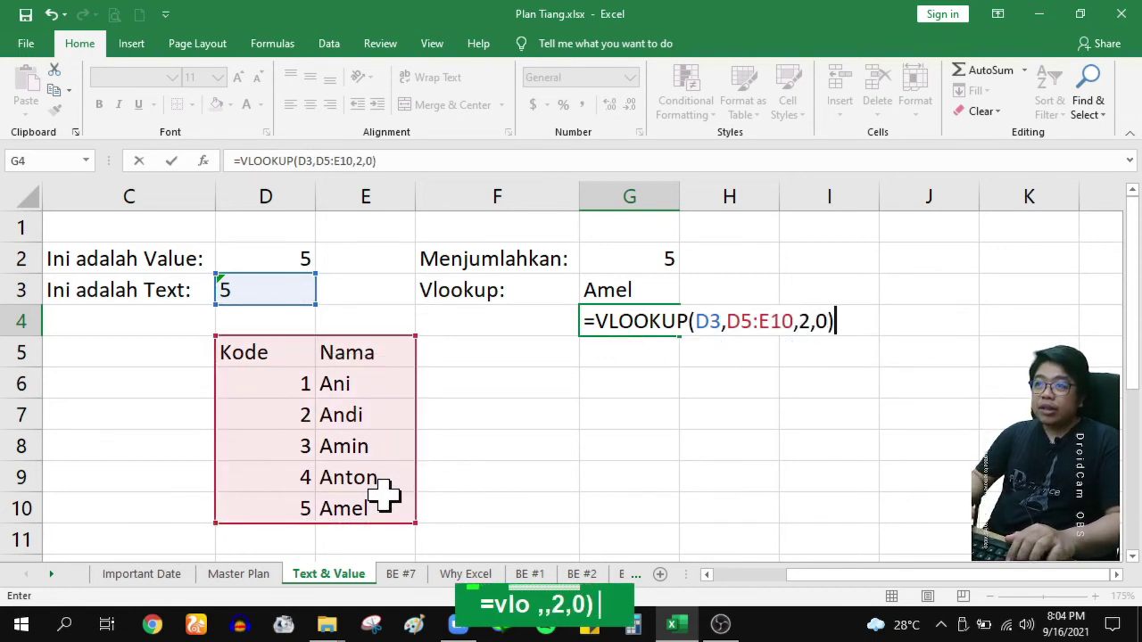
{"action": "key", "text": "Return"}
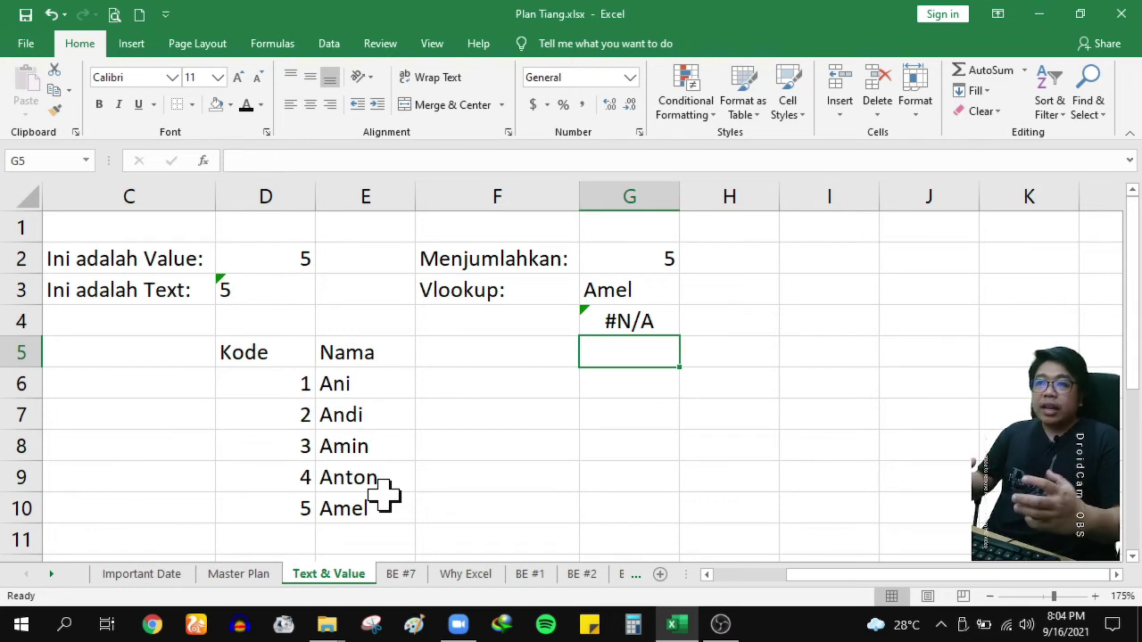
{"action": "left_click", "coordinate": [617, 323]}
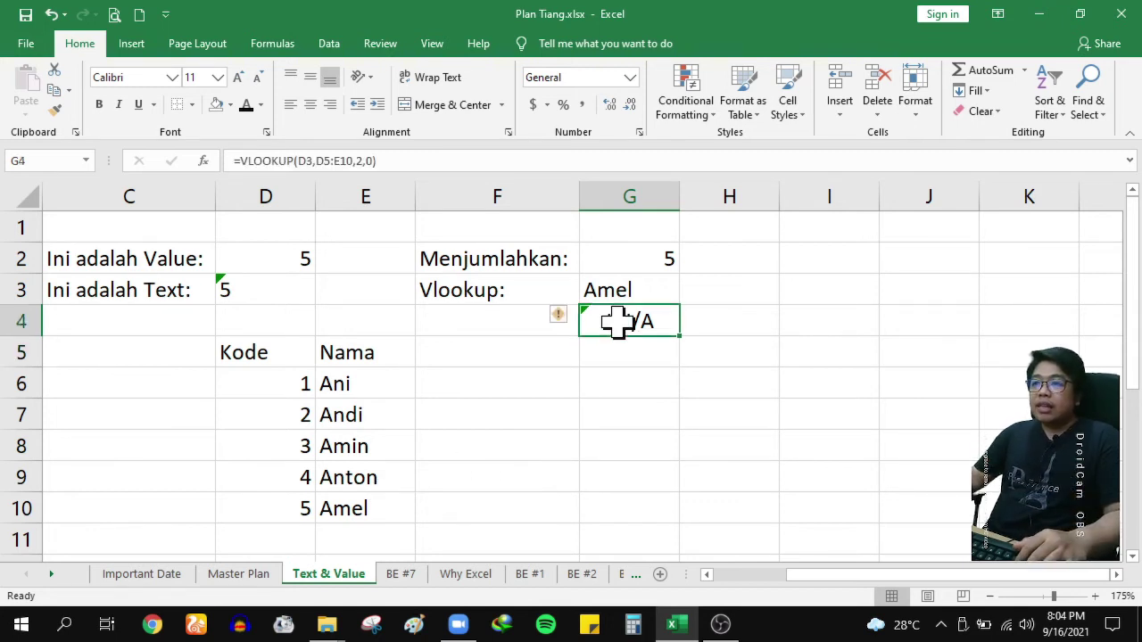
{"action": "double_click", "coordinate": [617, 322]}
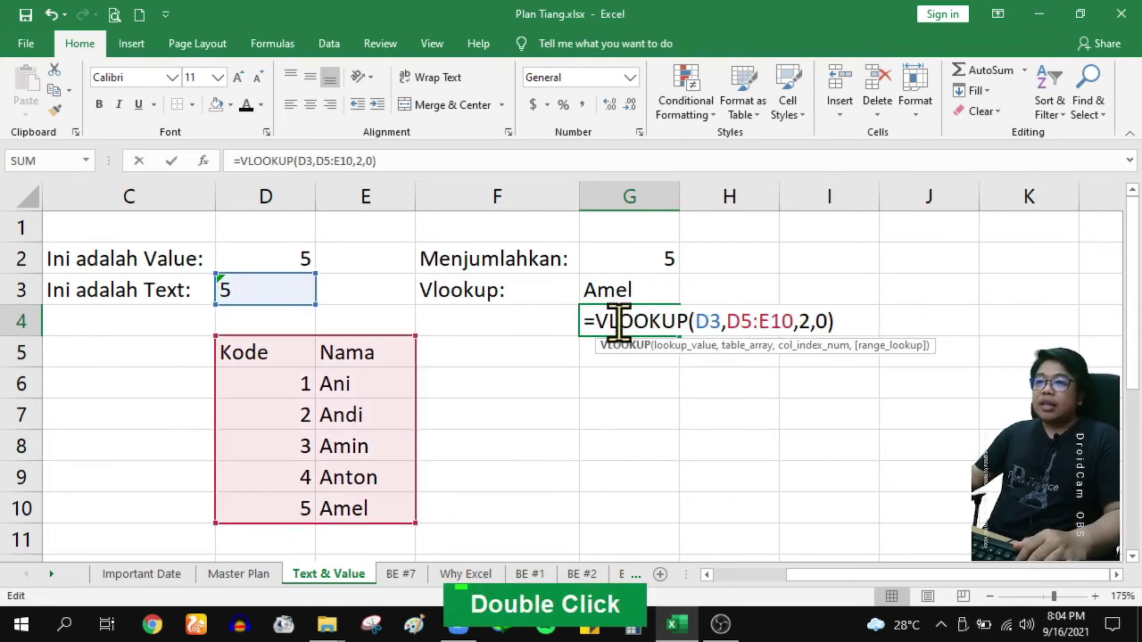
{"action": "left_click", "coordinate": [711, 321]}
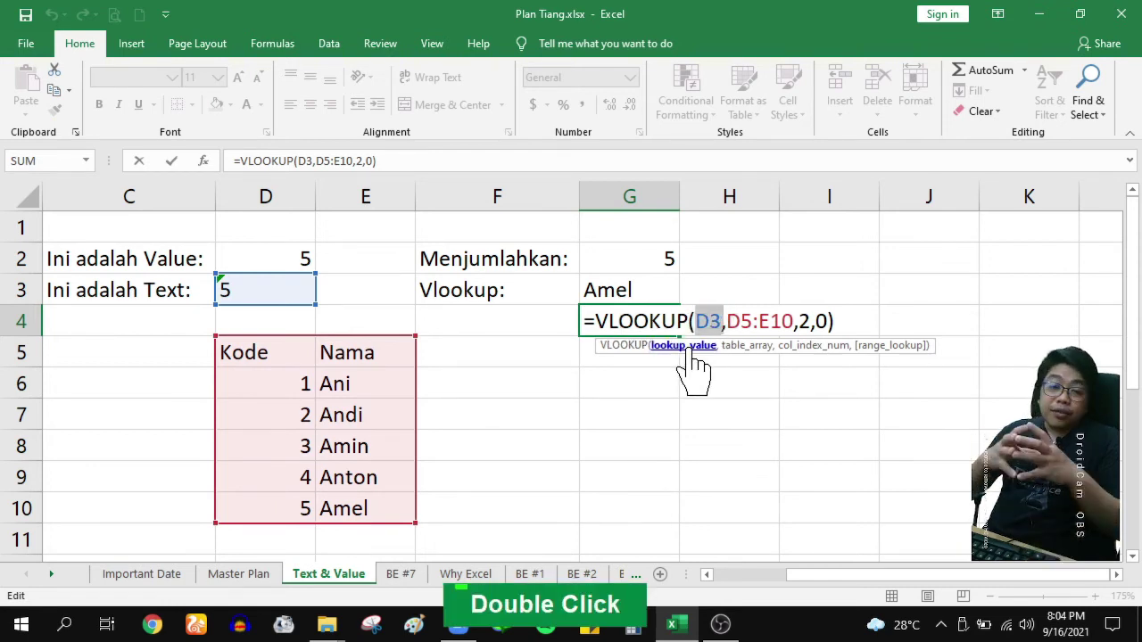
{"action": "key", "text": "Escape"}
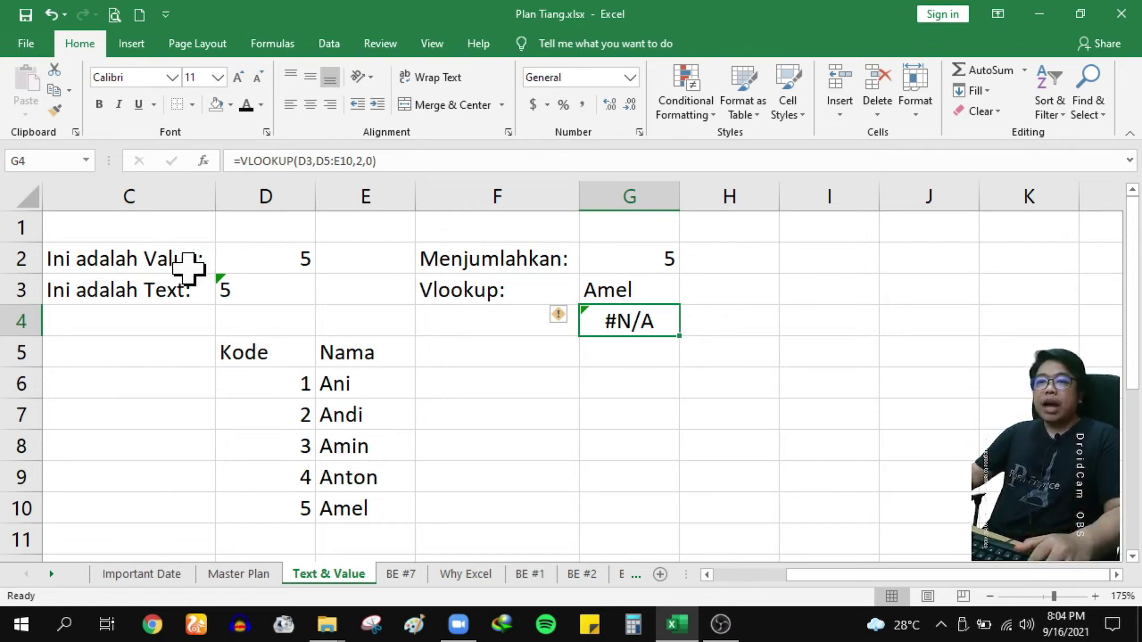
Right-align the text-formatted number in D3
{"action": "left_click", "coordinate": [248, 281]}
{"action": "left_click", "coordinate": [329, 104]}
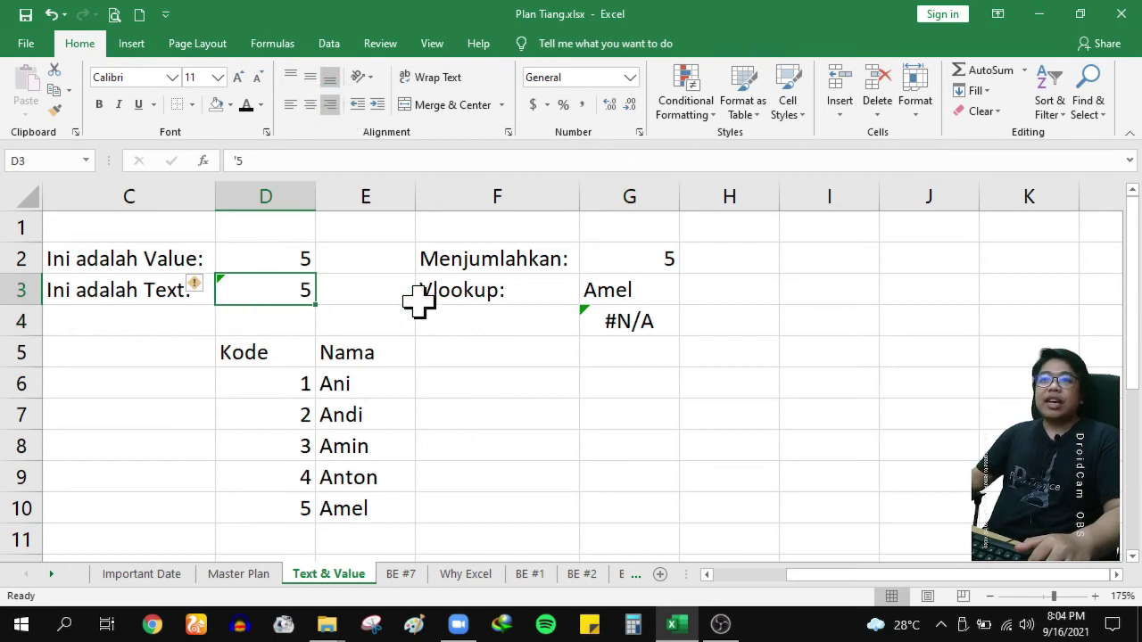
{"action": "left_click", "coordinate": [329, 104]}
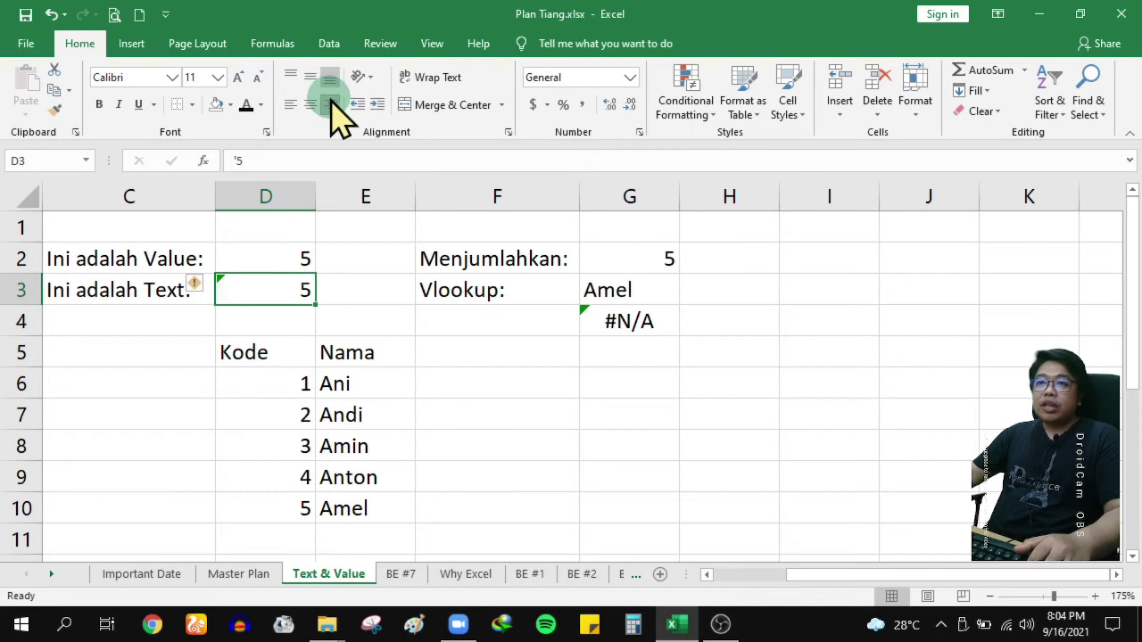
{"action": "left_click", "coordinate": [471, 374]}
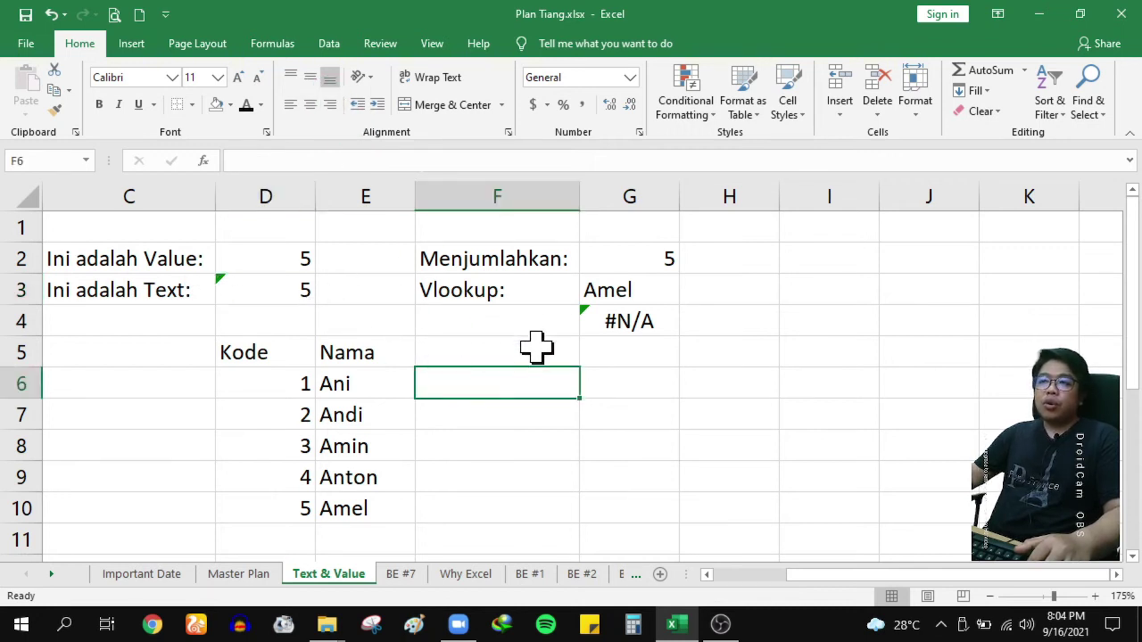
{"action": "left_click", "coordinate": [273, 284]}
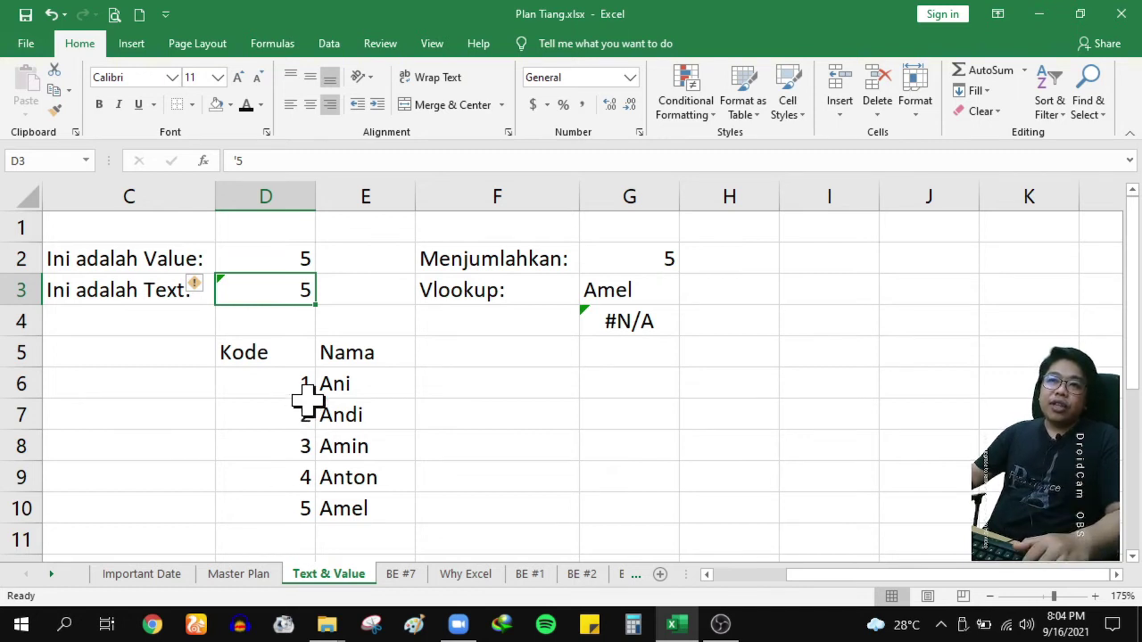
{"action": "left_click", "coordinate": [376, 323]}
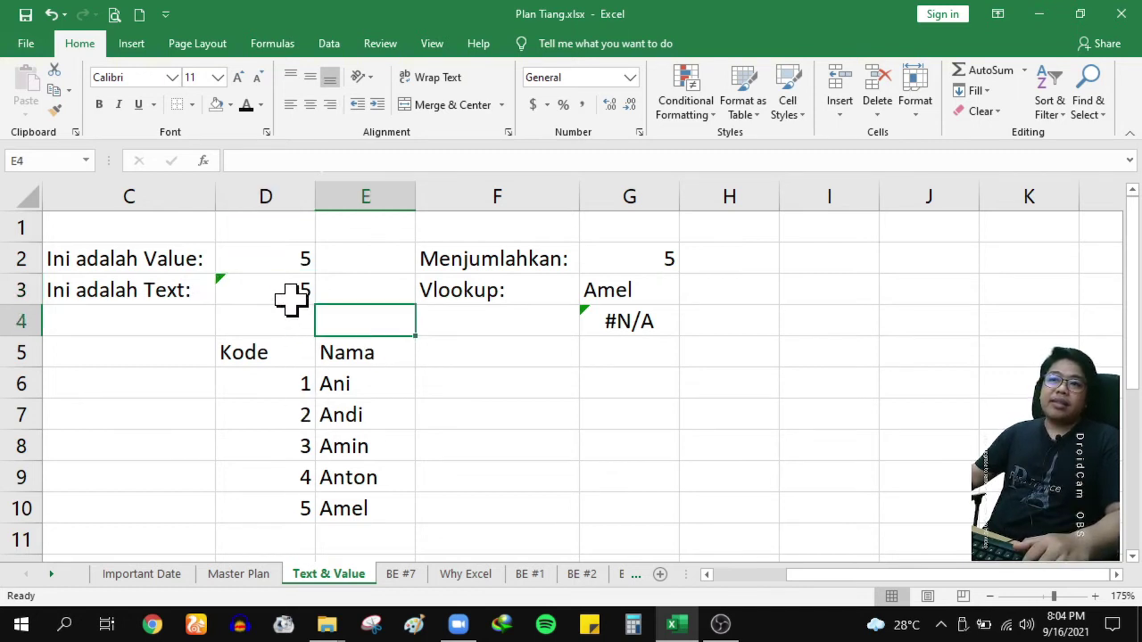
{"action": "left_click", "coordinate": [291, 301]}
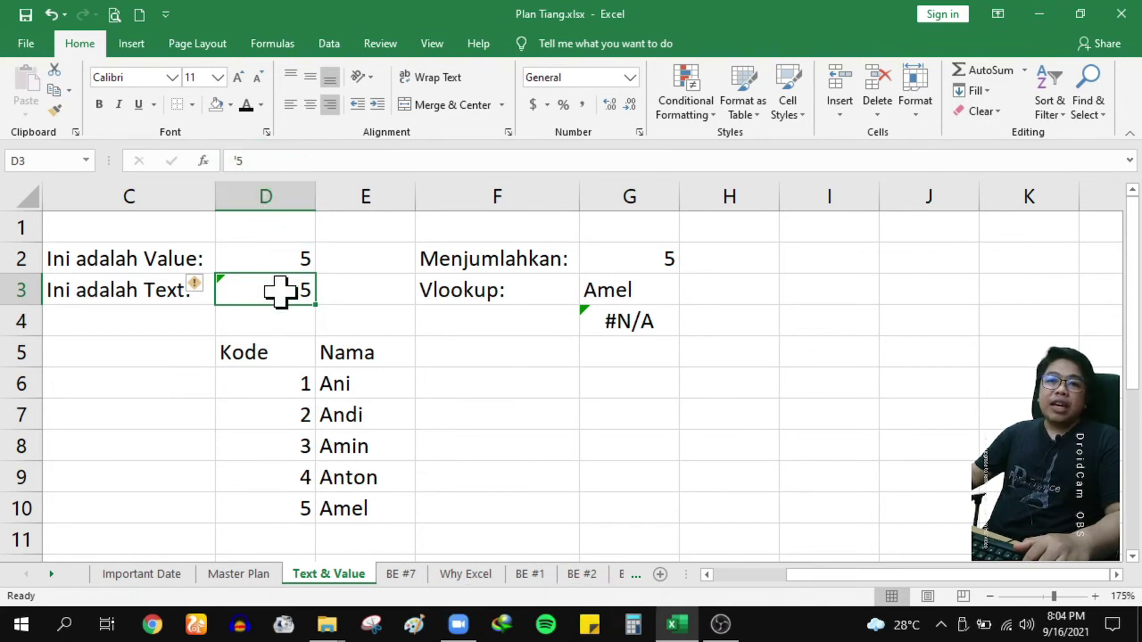
Set the number format of D3 to Text in the Format Cells dialog
{"action": "left_click", "coordinate": [631, 78]}
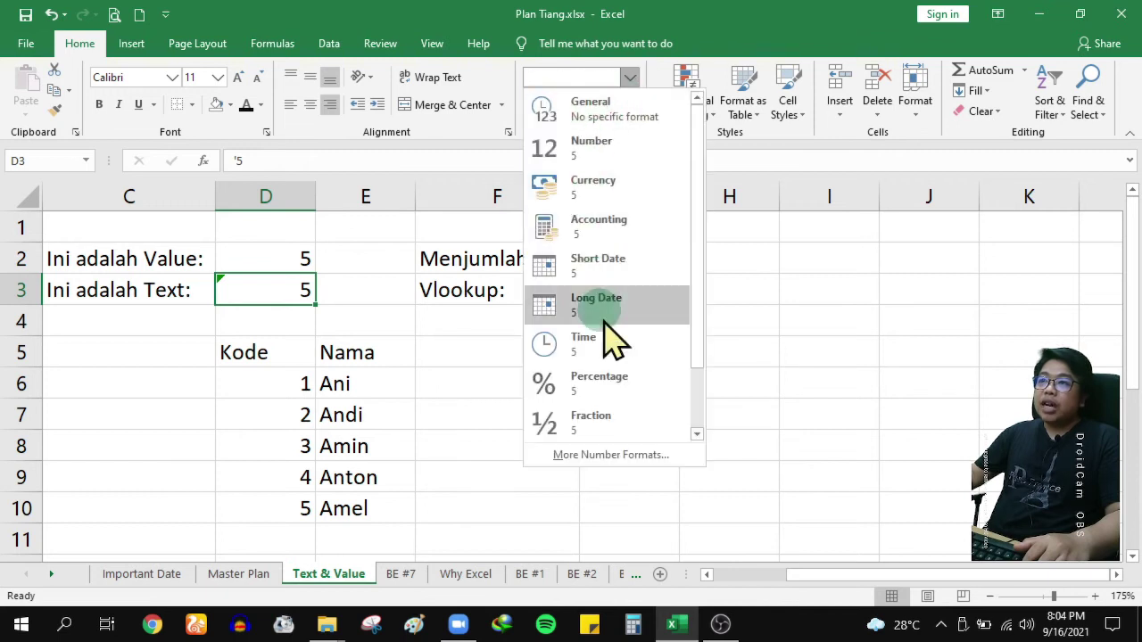
{"action": "left_click", "coordinate": [624, 455]}
{"action": "left_click", "coordinate": [580, 216]}
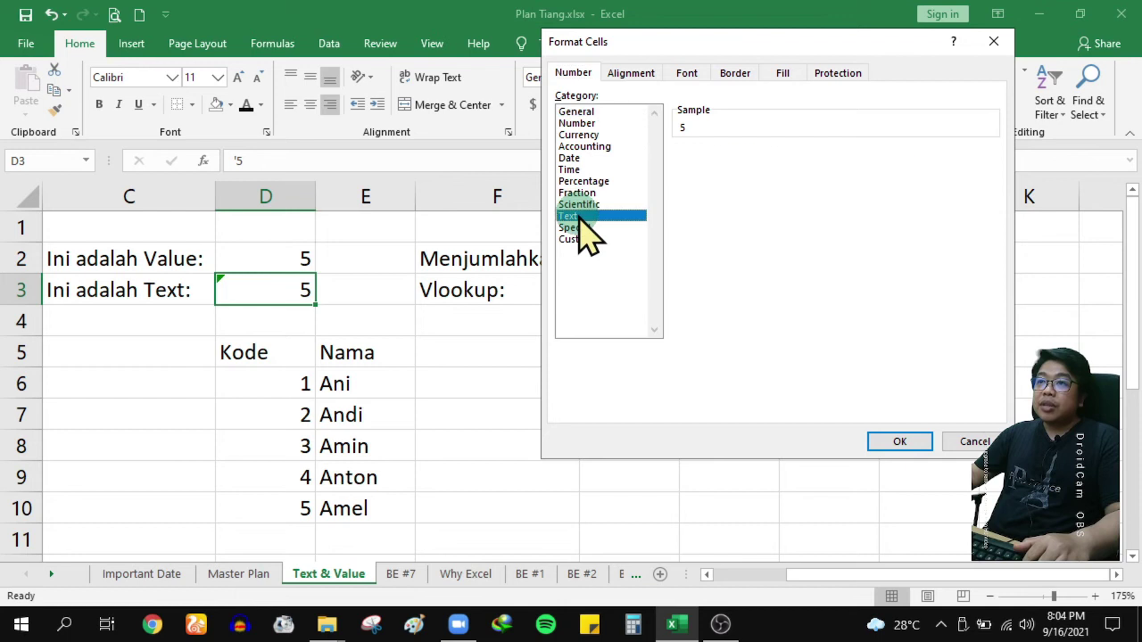
{"action": "left_click", "coordinate": [901, 442]}
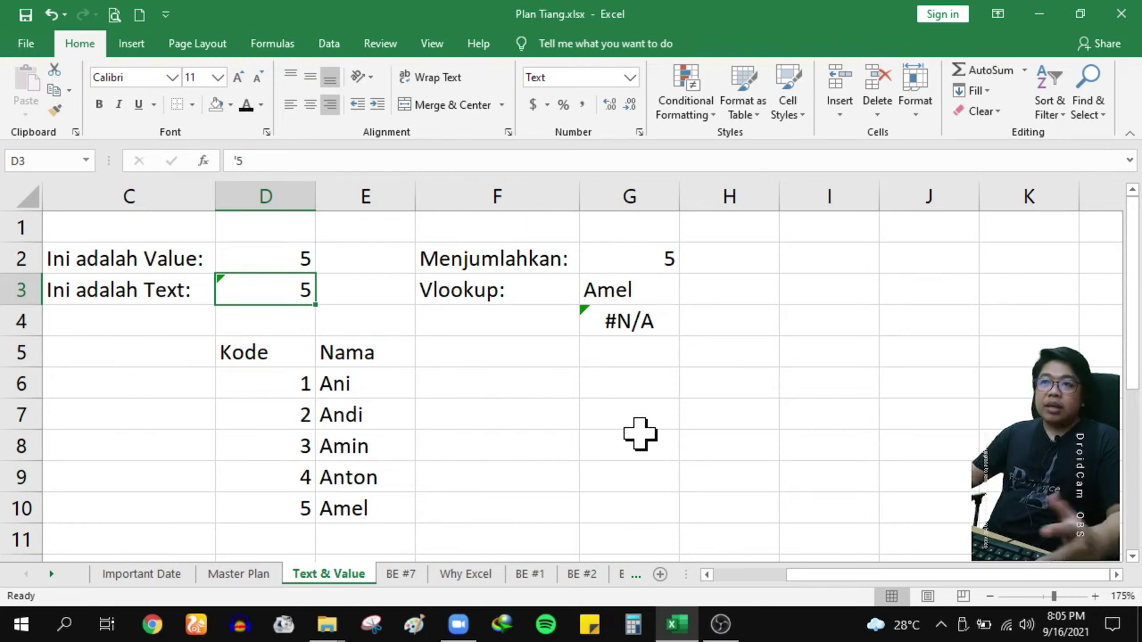
Change the number format of D3 to General and finally to Number
{"action": "left_click", "coordinate": [630, 75]}
{"action": "left_click", "coordinate": [617, 106]}
{"action": "left_click", "coordinate": [629, 77]}
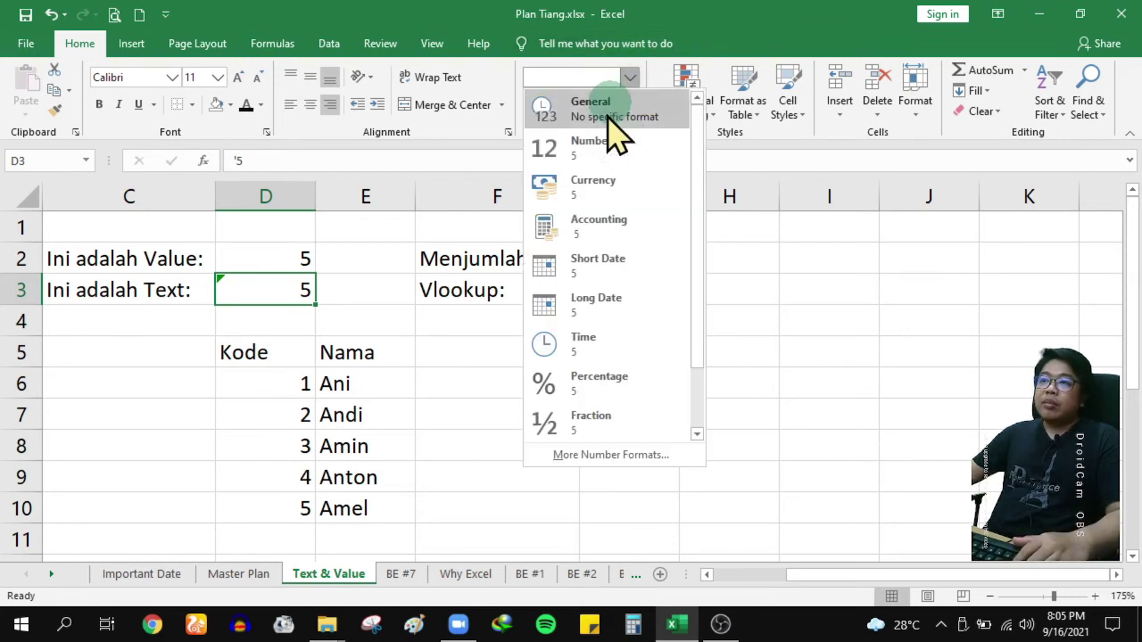
{"action": "left_click", "coordinate": [606, 153]}
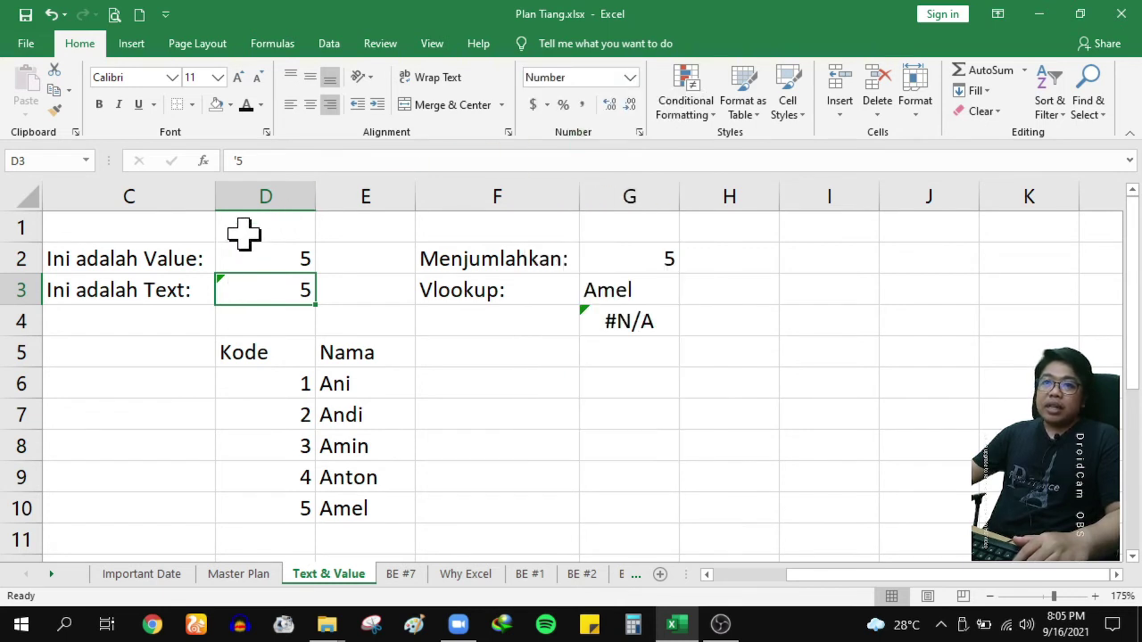
Remove the leading apostrophe from the 5 in D3 so it is stored as a number
{"action": "left_click", "coordinate": [238, 160]}
{"action": "key", "text": "BackSpace"}
{"action": "key", "text": "Return"}
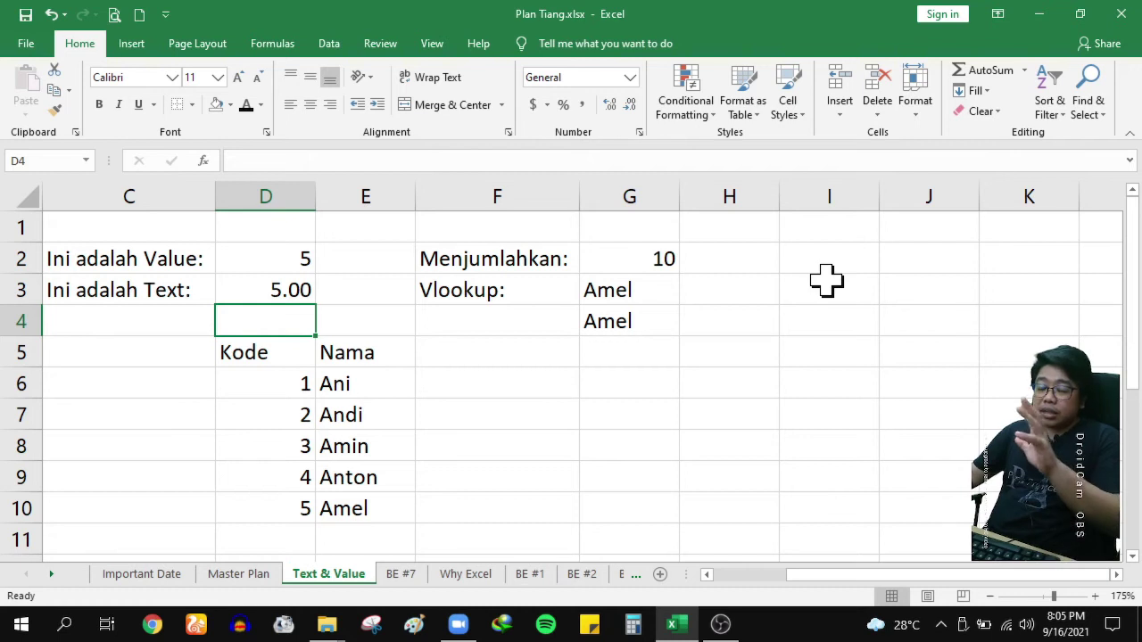
Extend the Kode number series down column D to 497 in D502
{"action": "left_click", "coordinate": [809, 302]}
{"action": "left_click_drag", "start_coordinate": [271, 393], "coordinate": [340, 635]}
{"action": "left_click", "coordinate": [303, 256]}
{"action": "key", "text": "ctrl+Up"}
Convert the 6 in D11 to text by adding a leading apostrophe
{"action": "key", "text": "Down"}
{"action": "key", "text": "Down"}
{"action": "key", "text": "Down"}
{"action": "key", "text": "Down"}
{"action": "key", "text": "Down"}
{"action": "key", "text": "Down"}
{"action": "key", "text": "F2"}
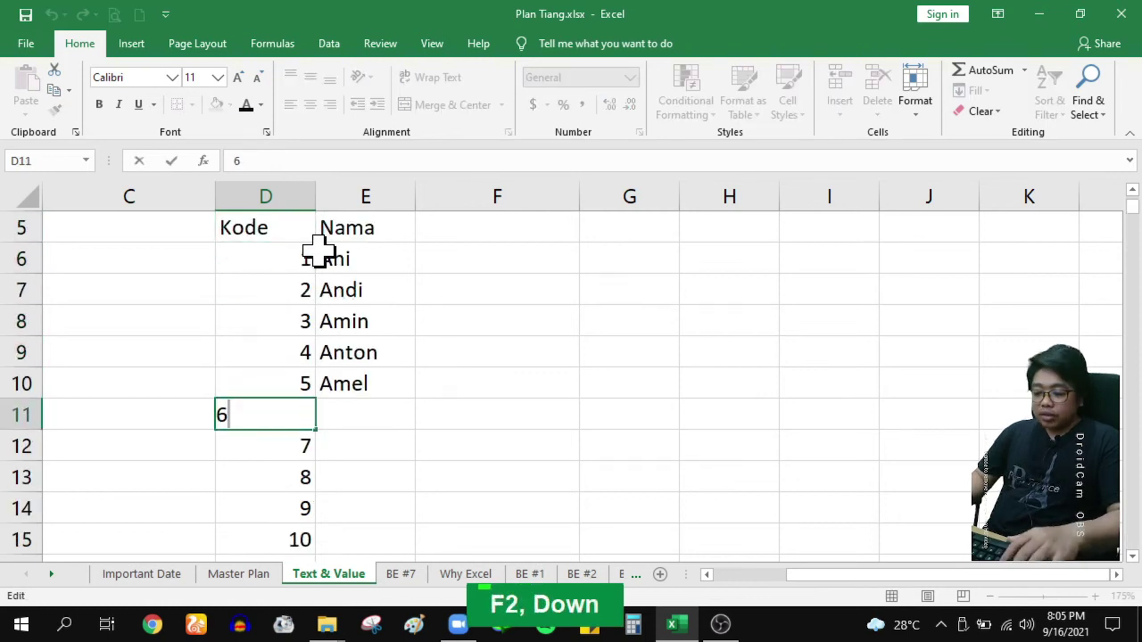
{"action": "key", "text": "Left"}
{"action": "type", "text": "'"}
{"action": "key", "text": "Return"}
Convert the 493 in D498 to text by adding a leading apostrophe
{"action": "key", "text": "ctrl+Down"}
{"action": "key", "text": "Up"}
{"action": "key", "text": "Up"}
{"action": "key", "text": "Up"}
{"action": "key", "text": "Up"}
{"action": "key", "text": "F2"}
{"action": "type", "text": "'"}
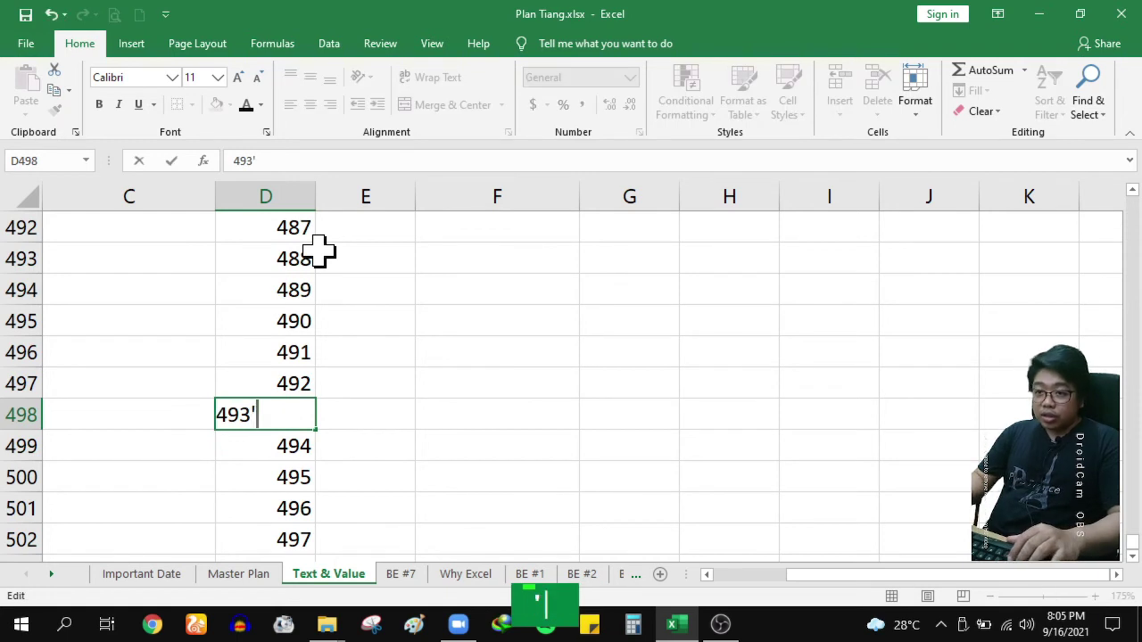
{"action": "key", "text": "BackSpace"}
{"action": "key", "text": "Left"}
{"action": "key", "text": "Left"}
{"action": "key", "text": "Left"}
{"action": "type", "text": "'"}
{"action": "key", "text": "Return"}
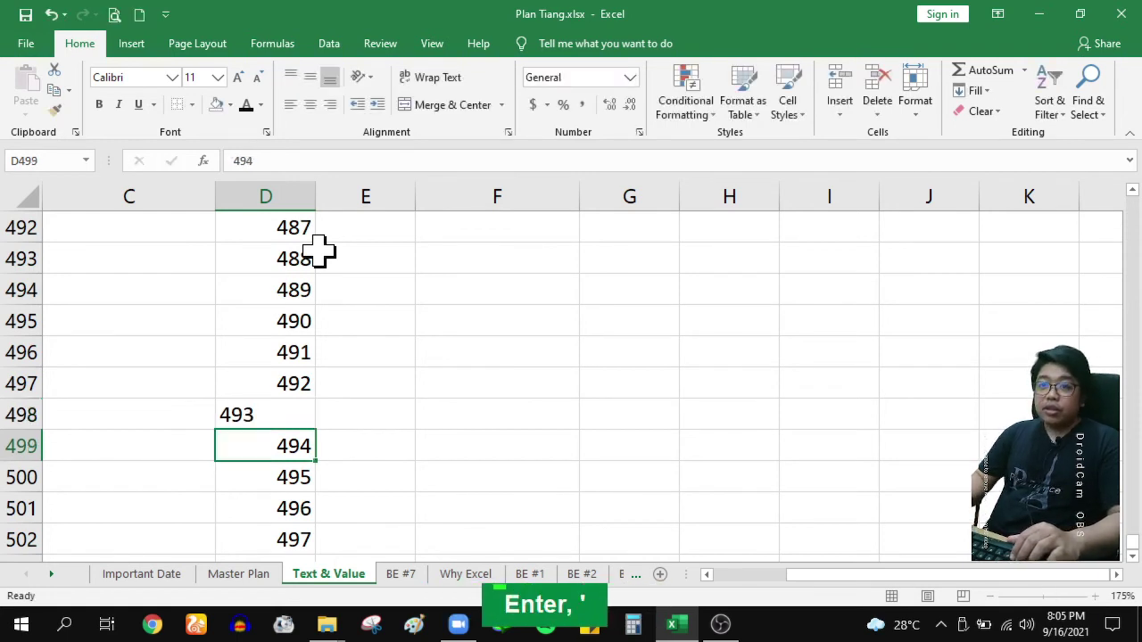
Convert the 487 in D492 to text by adding a leading apostrophe
{"action": "key", "text": "Up"}
{"action": "key", "text": "Up"}
{"action": "key", "text": "Up"}
{"action": "key", "text": "Up"}
{"action": "key", "text": "Up"}
{"action": "key", "text": "Up"}
{"action": "key", "text": "Up"}
{"action": "key", "text": "F2"}
{"action": "key", "text": "Left"}
{"action": "key", "text": "Left"}
{"action": "key", "text": "Left"}
{"action": "key", "text": "Left"}
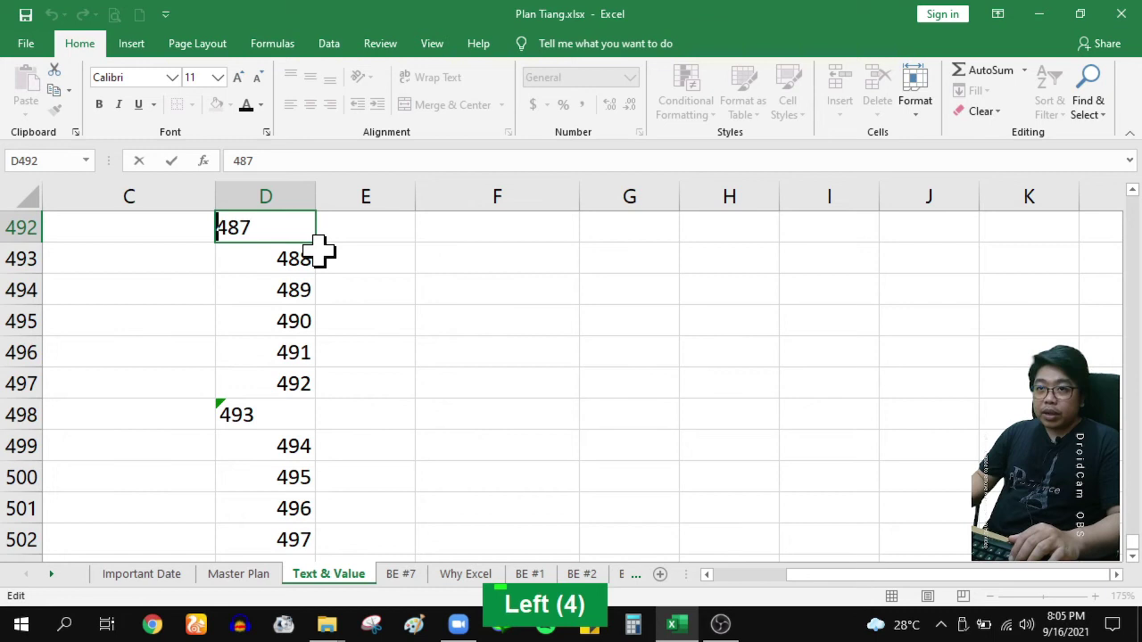
{"action": "type", "text": "'"}
{"action": "key", "text": "Return"}
Right-align all Kode entries from D6 to D502 so text and numeric codes look alike
{"action": "key", "text": "ctrl+Up"}
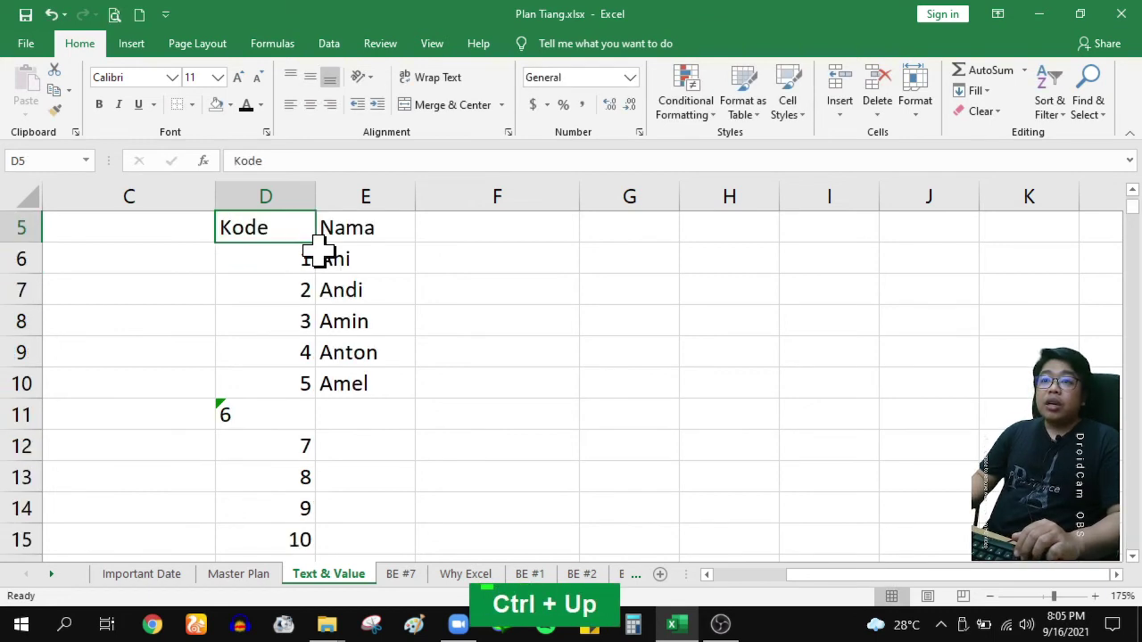
{"action": "key", "text": "Up"}
{"action": "key", "text": "Down"}
{"action": "key", "text": "Down"}
{"action": "key", "text": "ctrl+shift+Down"}
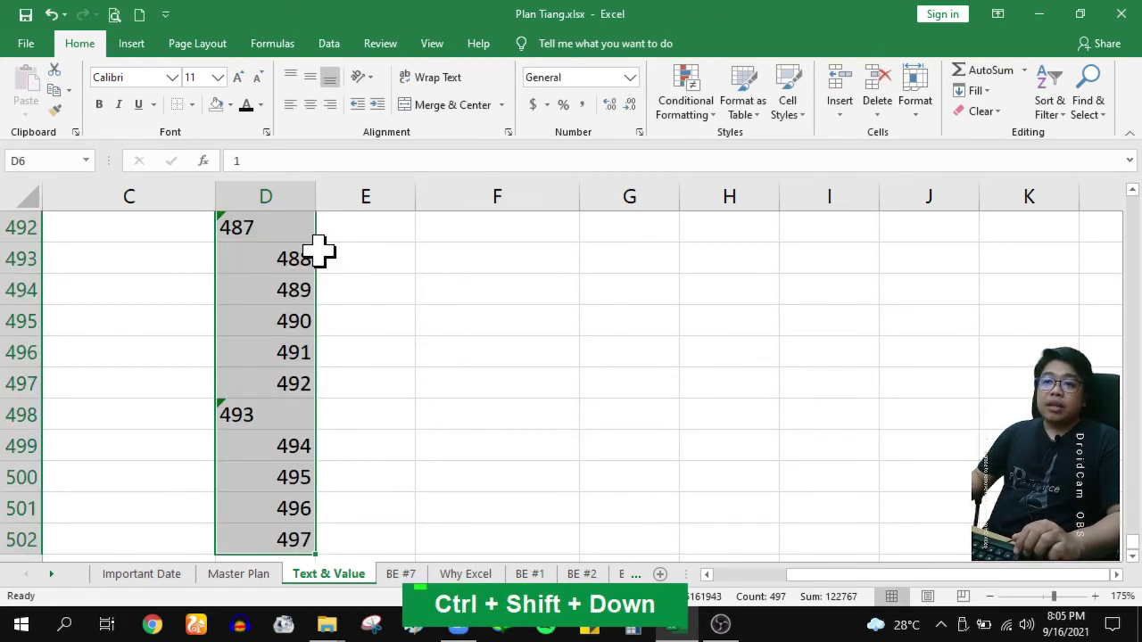
{"action": "key", "text": "ctrl+BackSpace"}
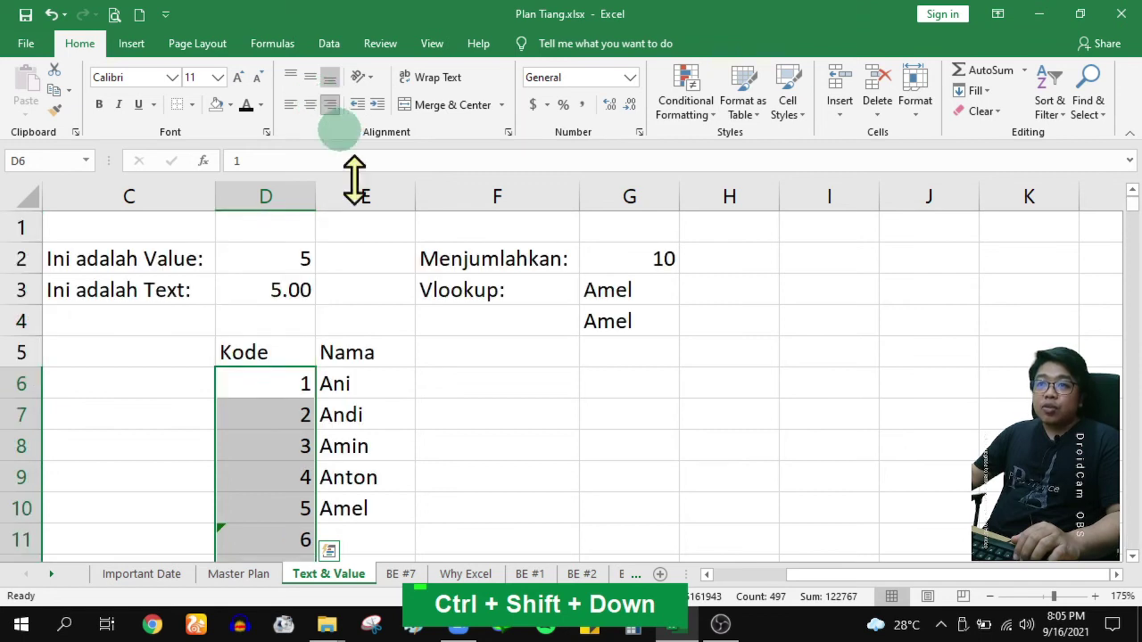
{"action": "scroll", "coordinate": [432, 415], "scroll_direction": "down", "scroll_amount": 4}
{"action": "scroll", "coordinate": [357, 323], "scroll_direction": "up", "scroll_amount": 4}
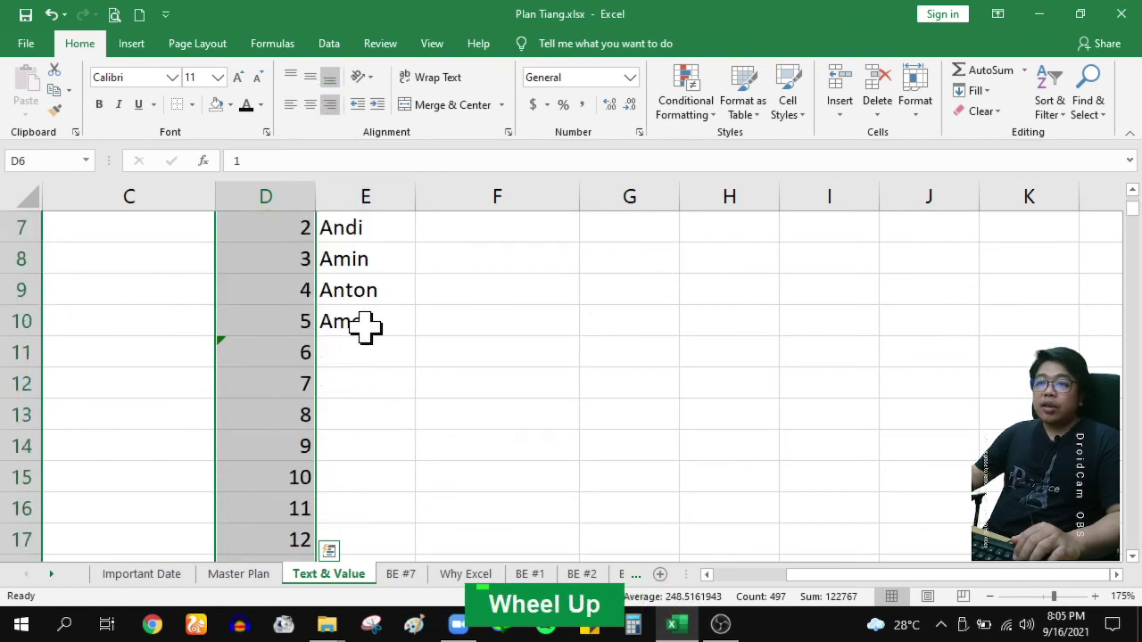
{"action": "scroll", "coordinate": [377, 419], "scroll_direction": "down", "scroll_amount": 15}
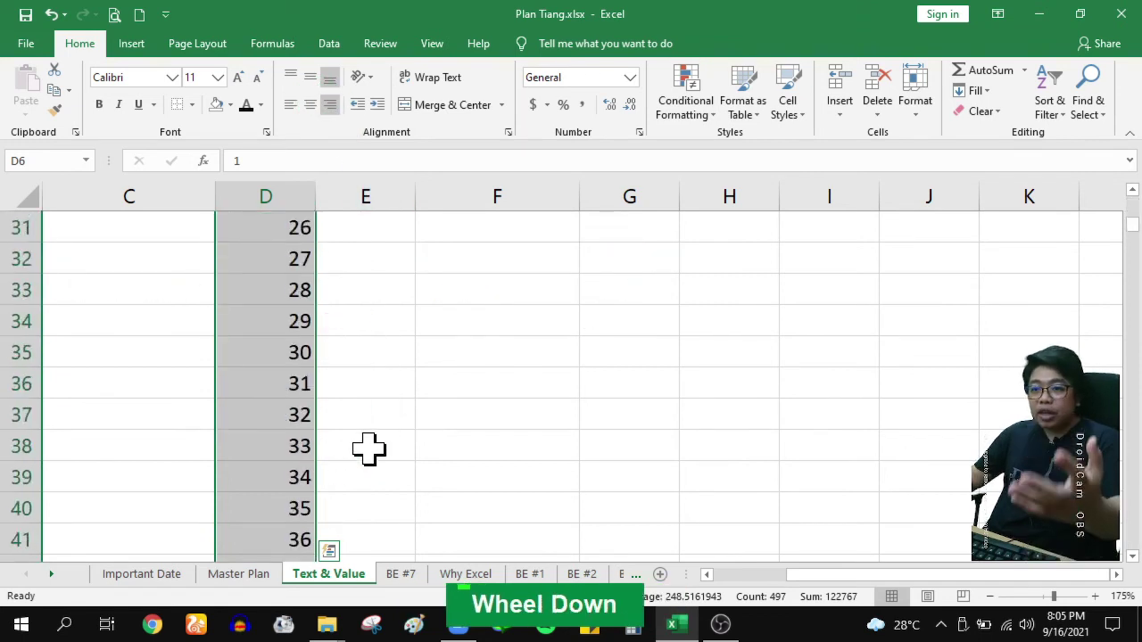
{"action": "scroll", "coordinate": [366, 448], "scroll_direction": "up", "scroll_amount": 15}
{"action": "scroll", "coordinate": [371, 443], "scroll_direction": "down", "scroll_amount": 2}
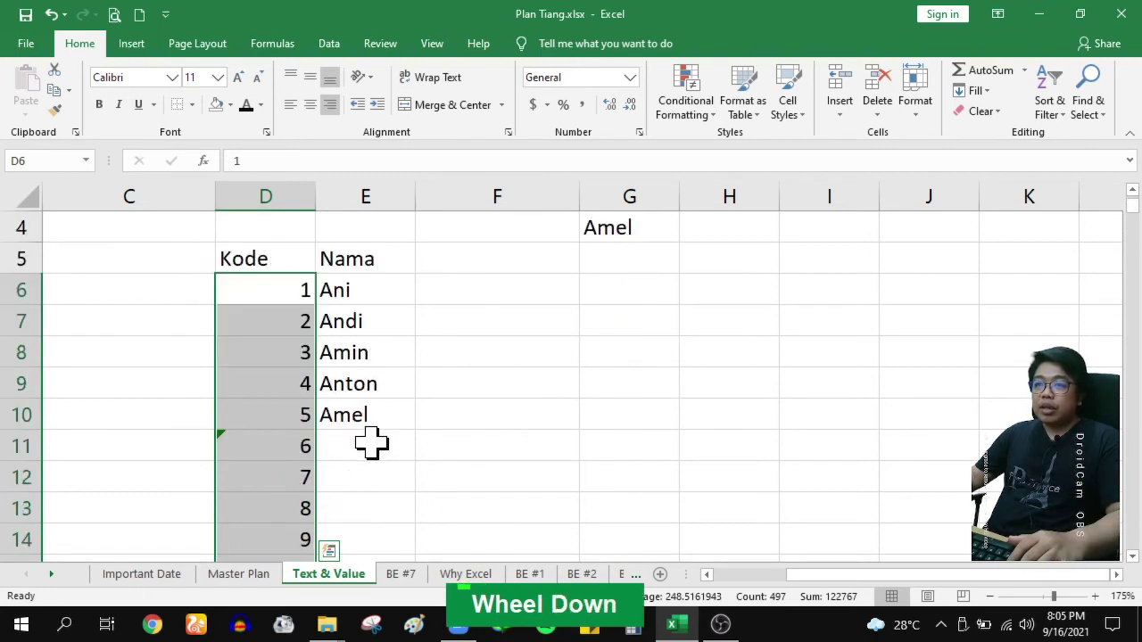
{"action": "scroll", "coordinate": [437, 299], "scroll_direction": "up", "scroll_amount": 1}
{"action": "left_click", "coordinate": [464, 295]}
{"action": "type", "text": "=vlo"}
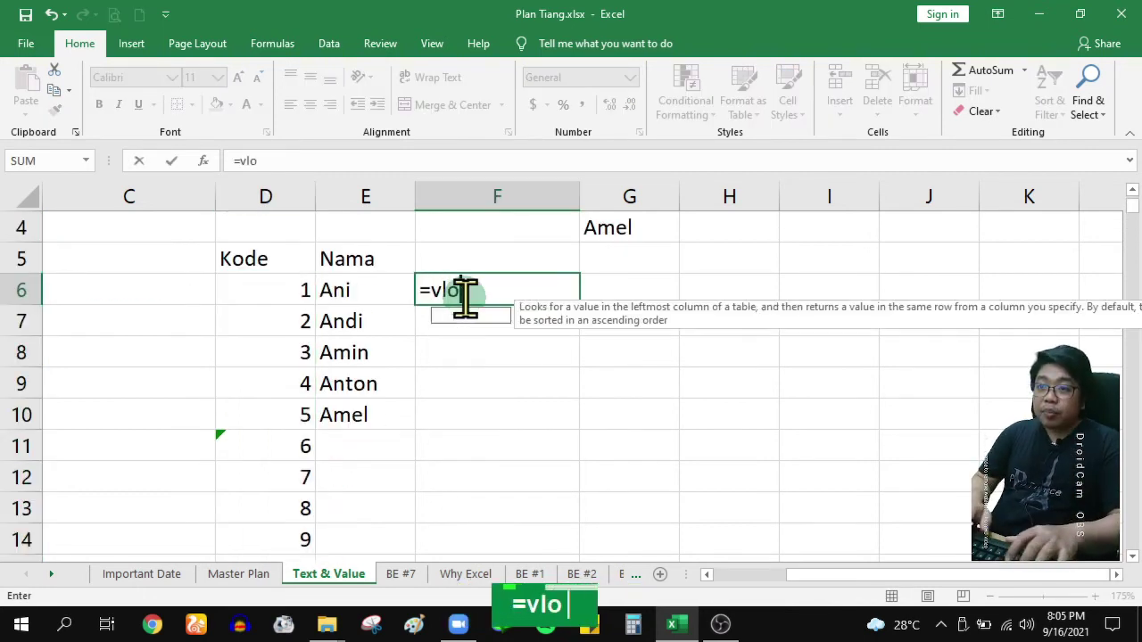
{"action": "key", "text": "Tab"}
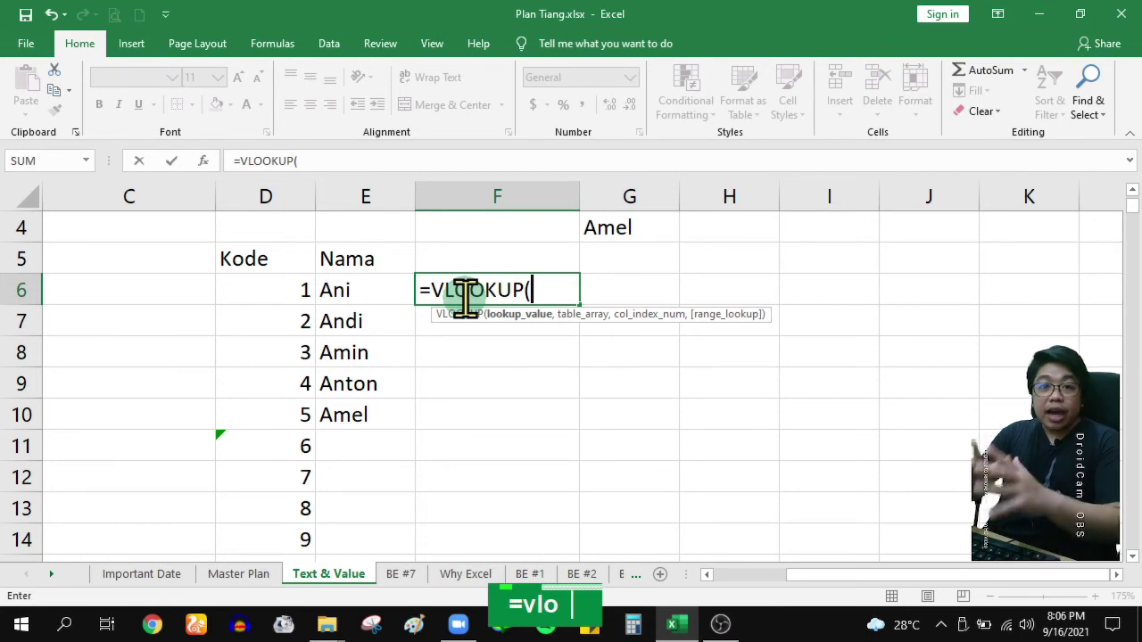
{"action": "key", "text": "Escape"}
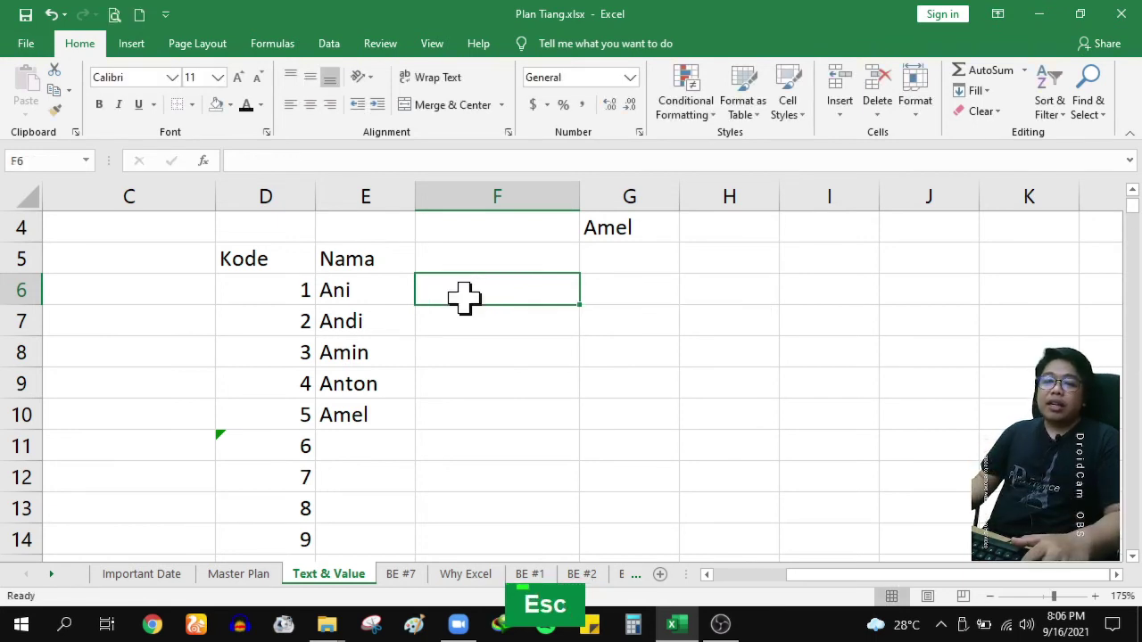
Inspect the text code in D11 and scan down the long Kode column for other entries stored as text
{"action": "key", "text": "Left"}
{"action": "key", "text": "Left"}
{"action": "key", "text": "Down"}
{"action": "key", "text": "Down"}
{"action": "key", "text": "Down"}
{"action": "key", "text": "Down"}
{"action": "key", "text": "Down"}
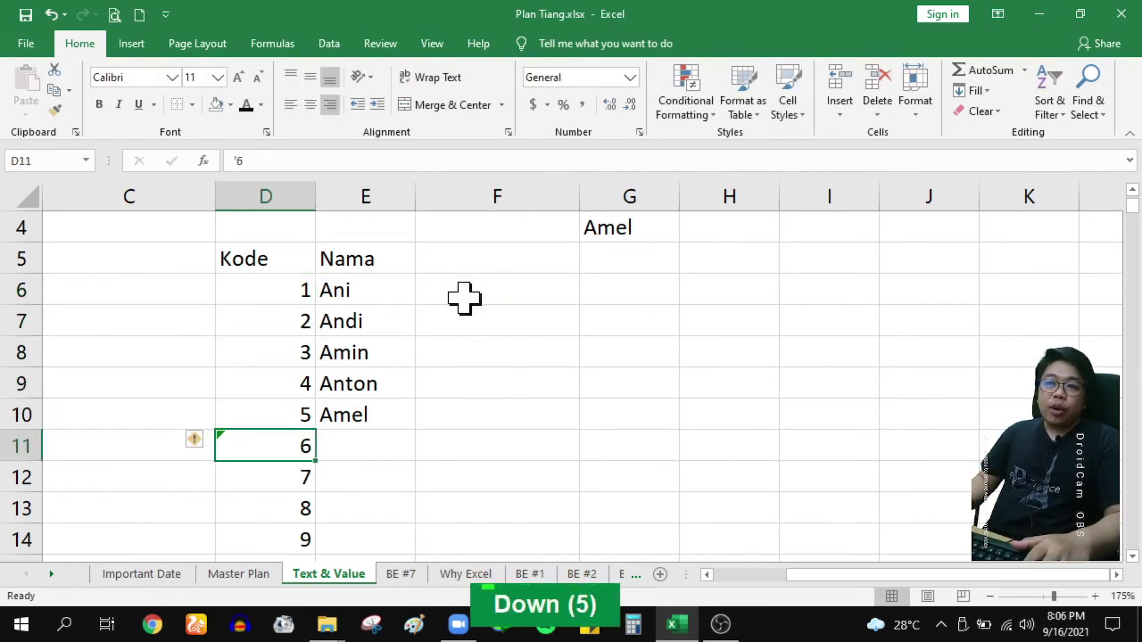
{"action": "scroll", "coordinate": [454, 361], "scroll_direction": "down", "scroll_amount": 20}
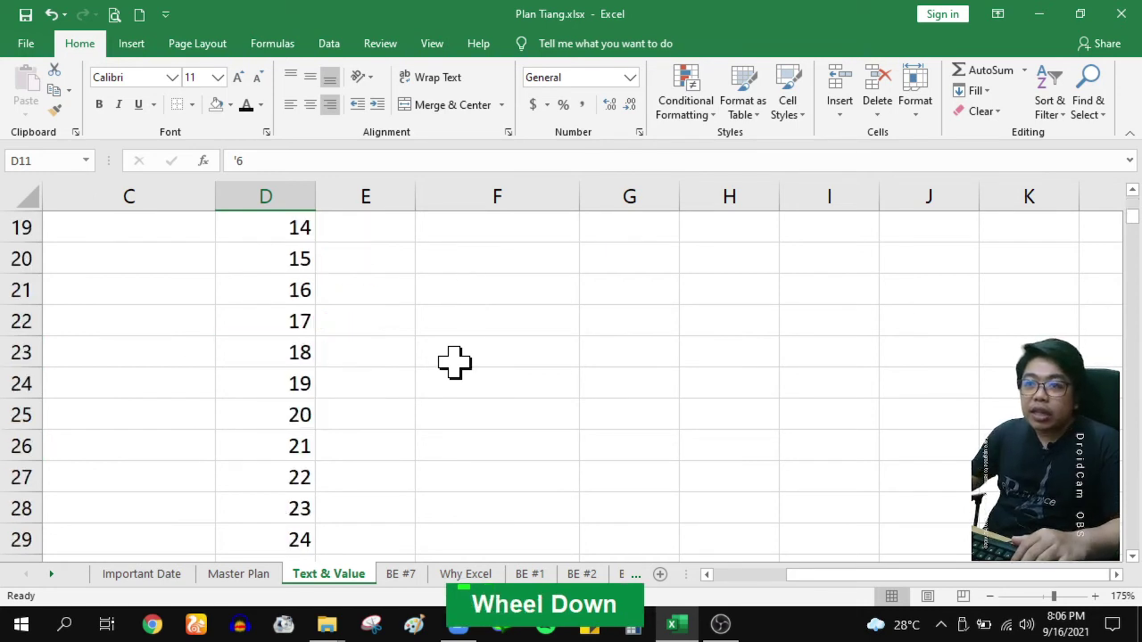
{"action": "scroll", "coordinate": [454, 362], "scroll_direction": "down", "scroll_amount": 16}
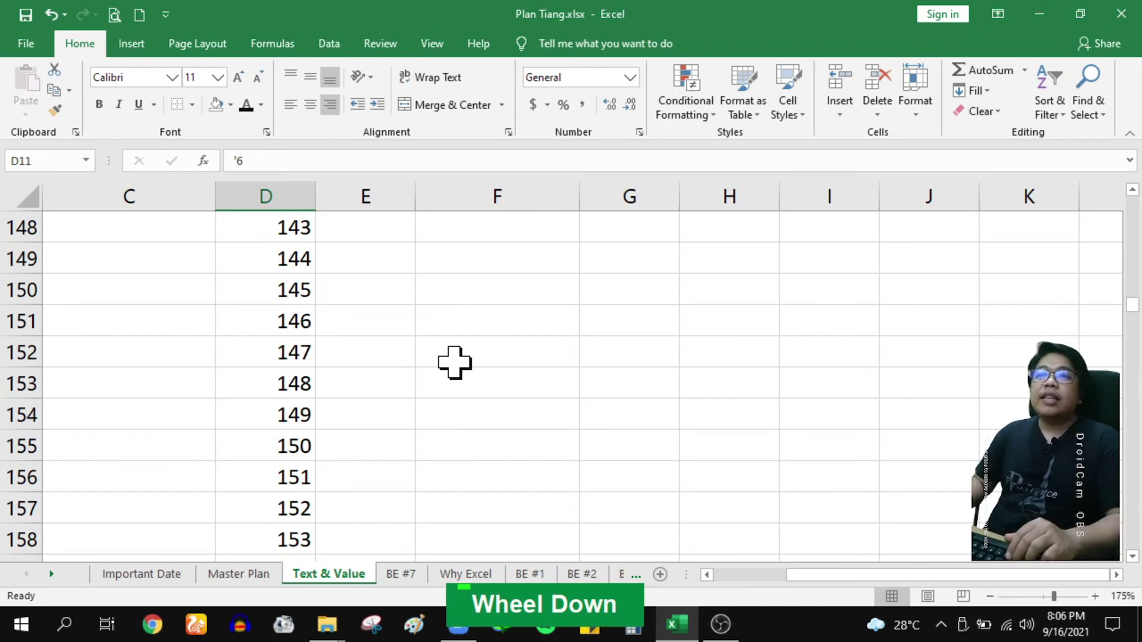
Try converting the first code with =VALUE(D6) in F6, and undo the entry
{"action": "key", "text": "Up"}
{"action": "key", "text": "Up"}
{"action": "key", "text": "Up"}
{"action": "key", "text": "Up"}
{"action": "key", "text": "Up"}
{"action": "key", "text": "Up"}
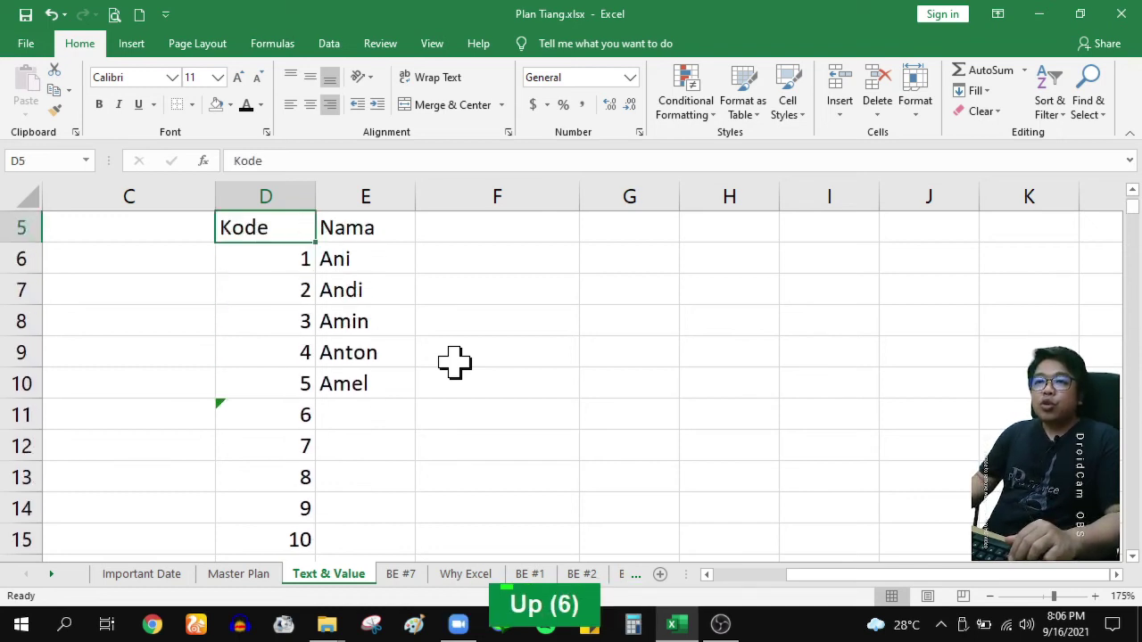
{"action": "key", "text": "Down"}
{"action": "key", "text": "Right"}
{"action": "key", "text": "Right"}
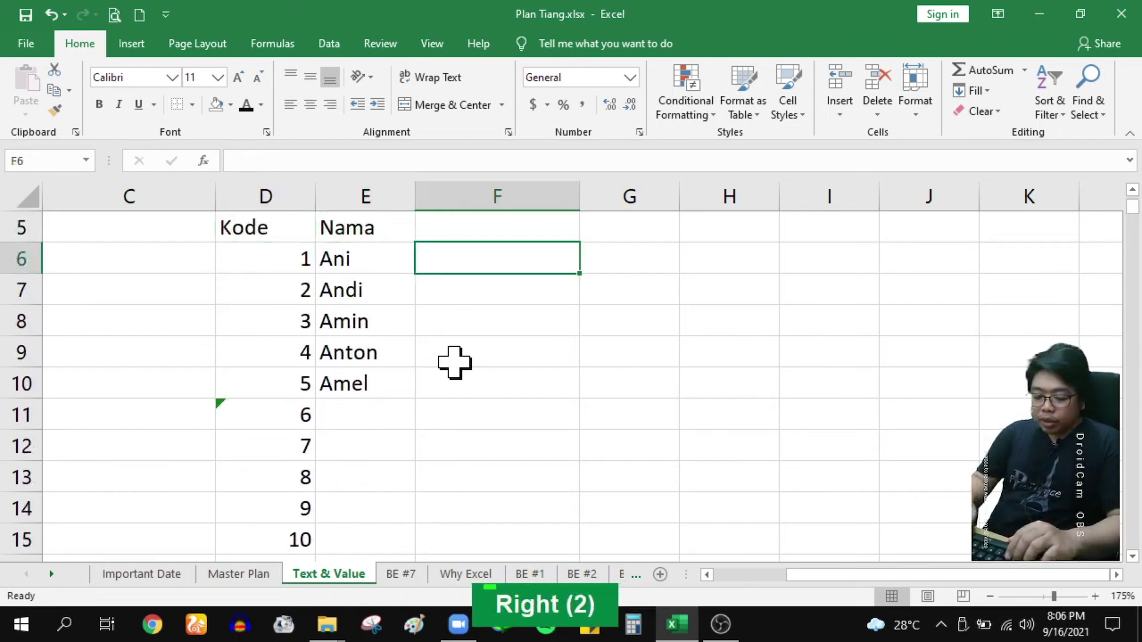
{"action": "type", "text": "=vla"}
{"action": "key", "text": "BackSpace"}
{"action": "key", "text": "BackSpace"}
{"action": "type", "text": "a"}
{"action": "key", "text": "Tab"}
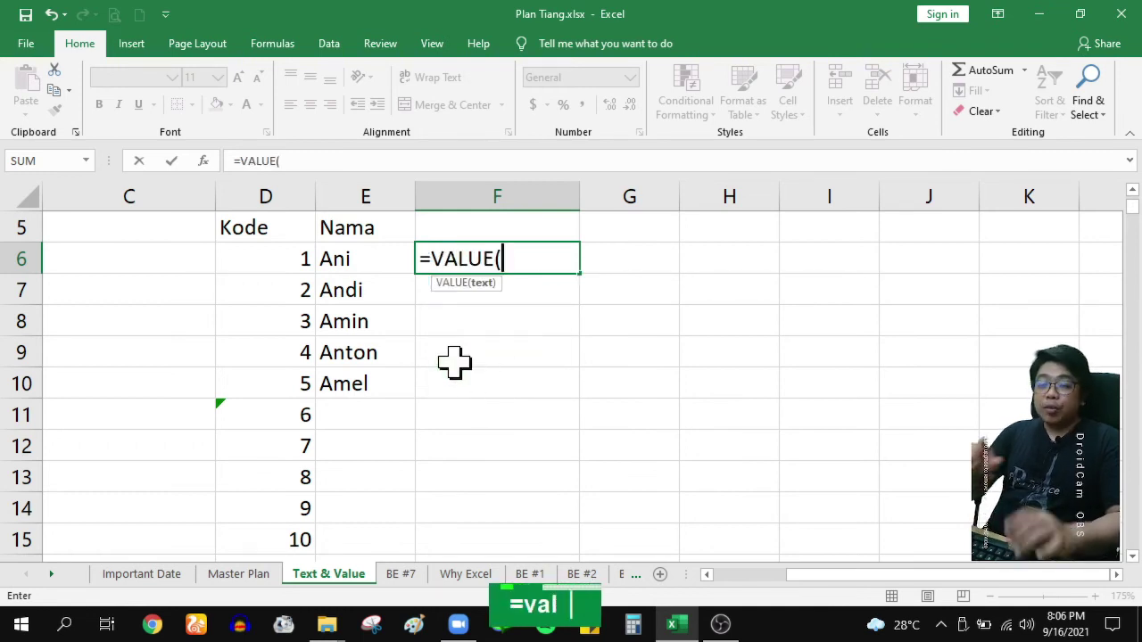
{"action": "left_click", "coordinate": [275, 259]}
{"action": "key", "text": "Return"}
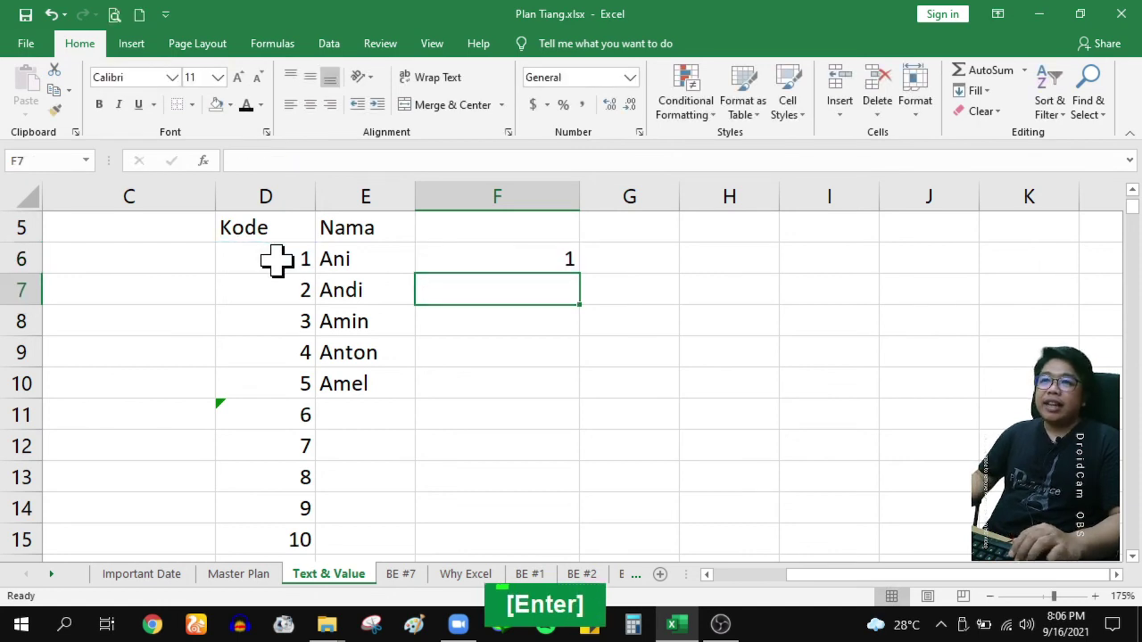
{"action": "key", "text": "Up"}
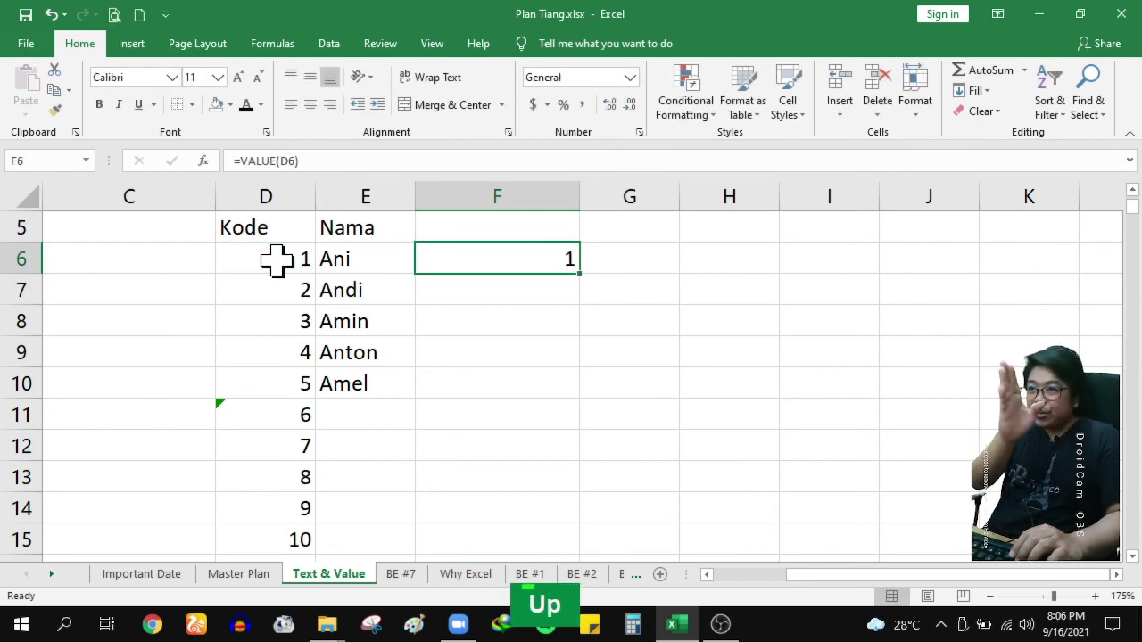
{"action": "key", "text": "ctrl+z"}
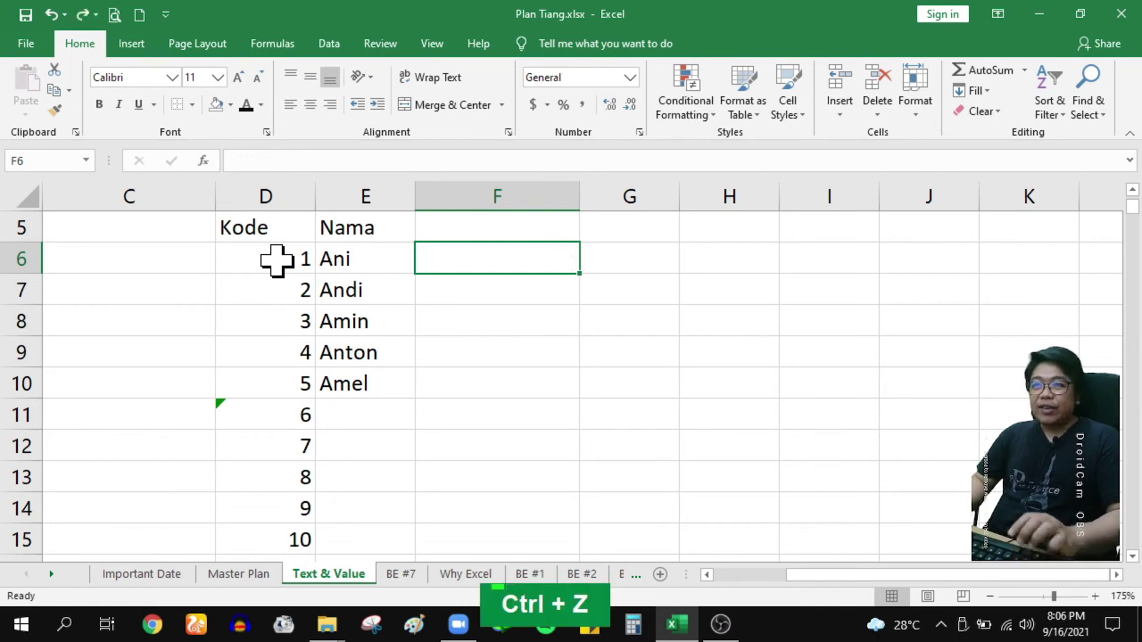
Enter =VALUE(D6) in F6 to return the first code as a number, and check the formula
{"action": "type", "text": "=valu"}
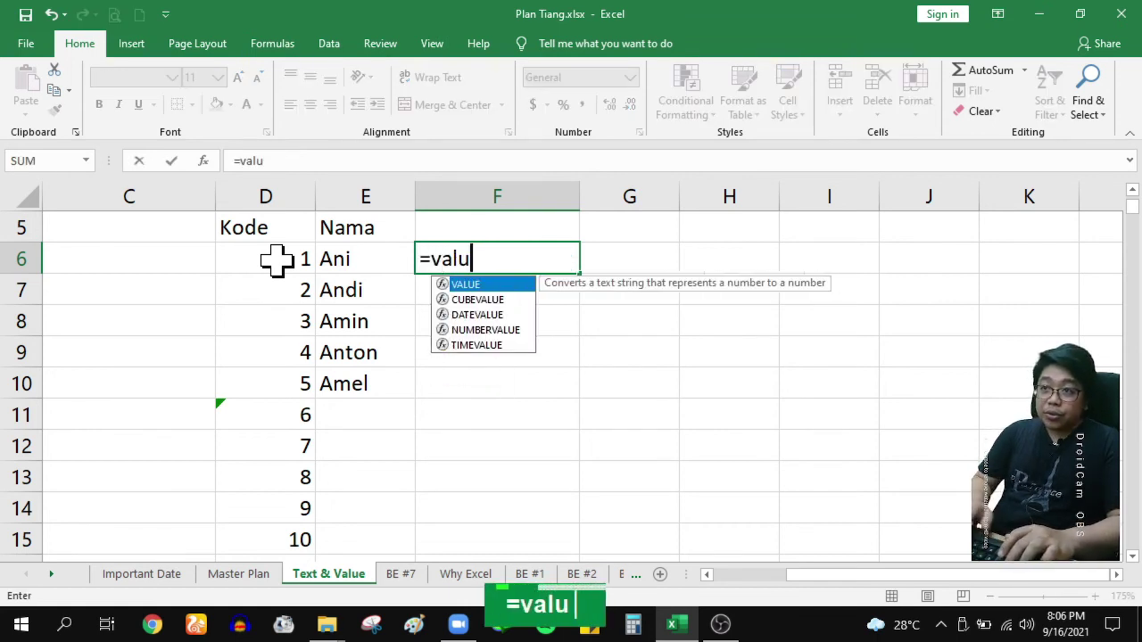
{"action": "key", "text": "Tab"}
{"action": "left_click", "coordinate": [276, 259]}
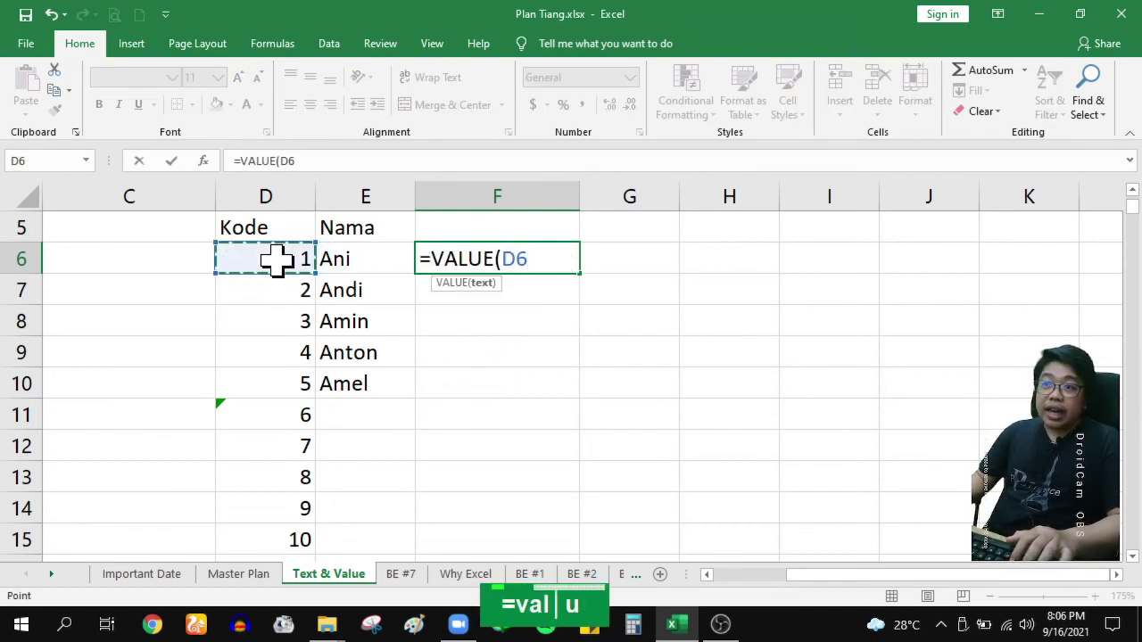
{"action": "key", "text": "Return"}
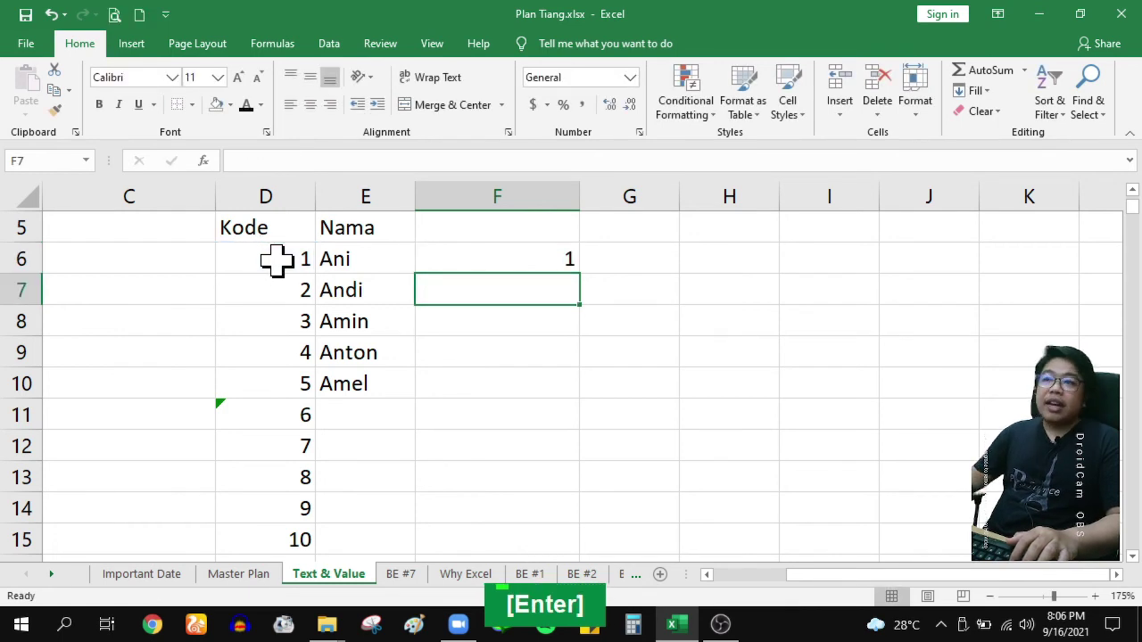
{"action": "left_click", "coordinate": [473, 257]}
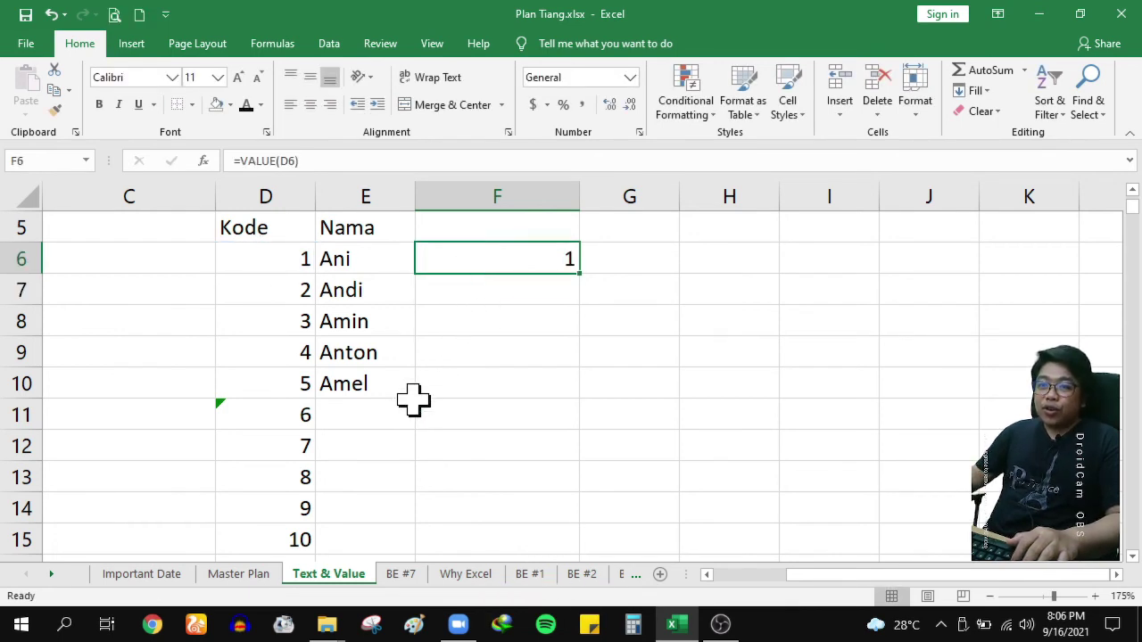
Left-align the text code 6 in D11
{"action": "left_click", "coordinate": [301, 415]}
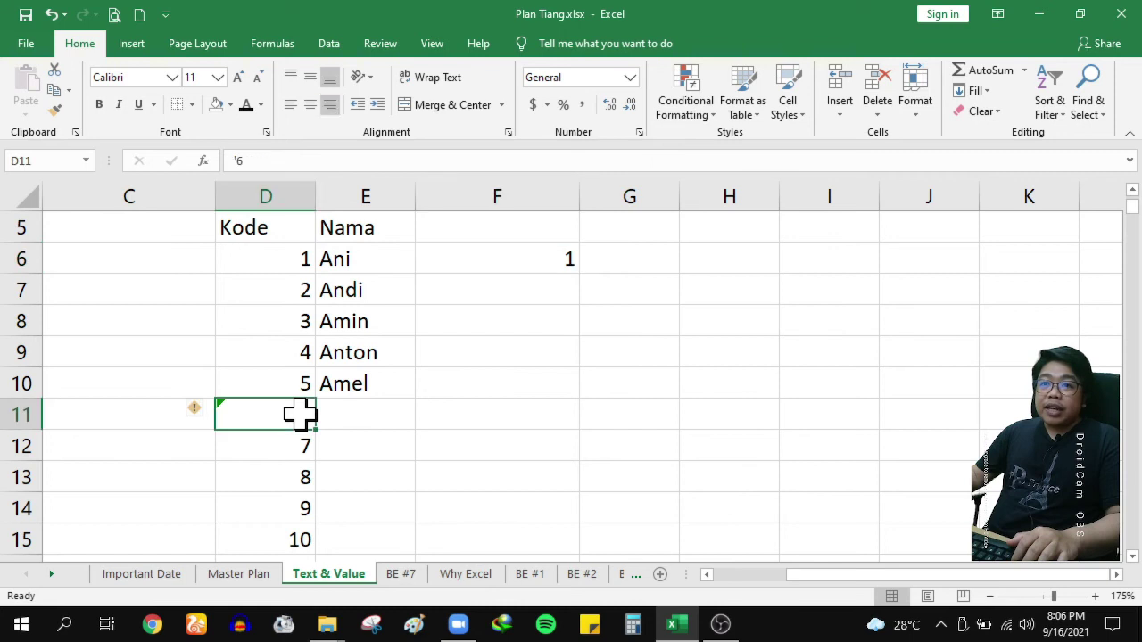
{"action": "left_click", "coordinate": [294, 110]}
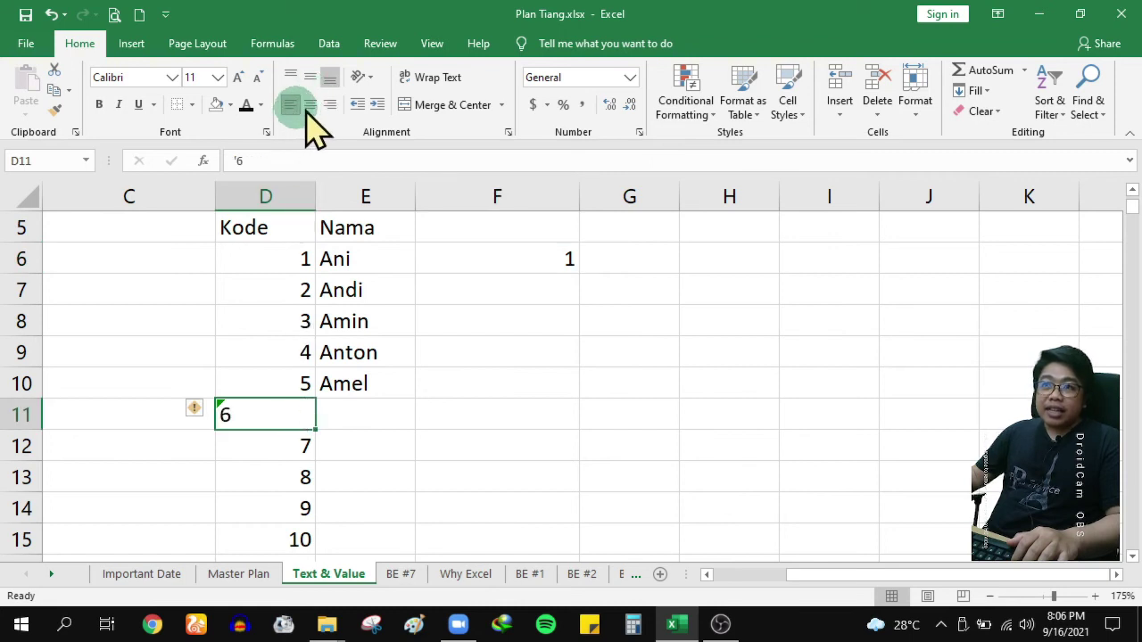
Enter =VALUE(D11) in F11 to convert the text code 6 to a number, and check the formula
{"action": "left_click", "coordinate": [517, 418]}
{"action": "type", "text": "=value"}
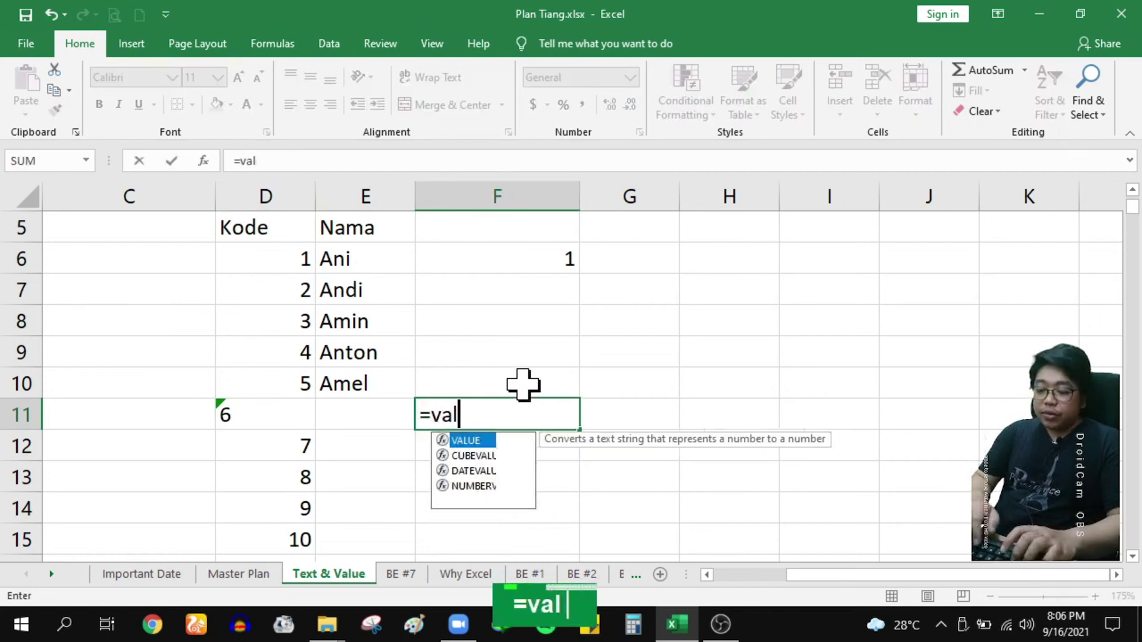
{"action": "key", "text": "Tab"}
{"action": "key", "text": "Left"}
{"action": "key", "text": "Left"}
{"action": "key", "text": "Return"}
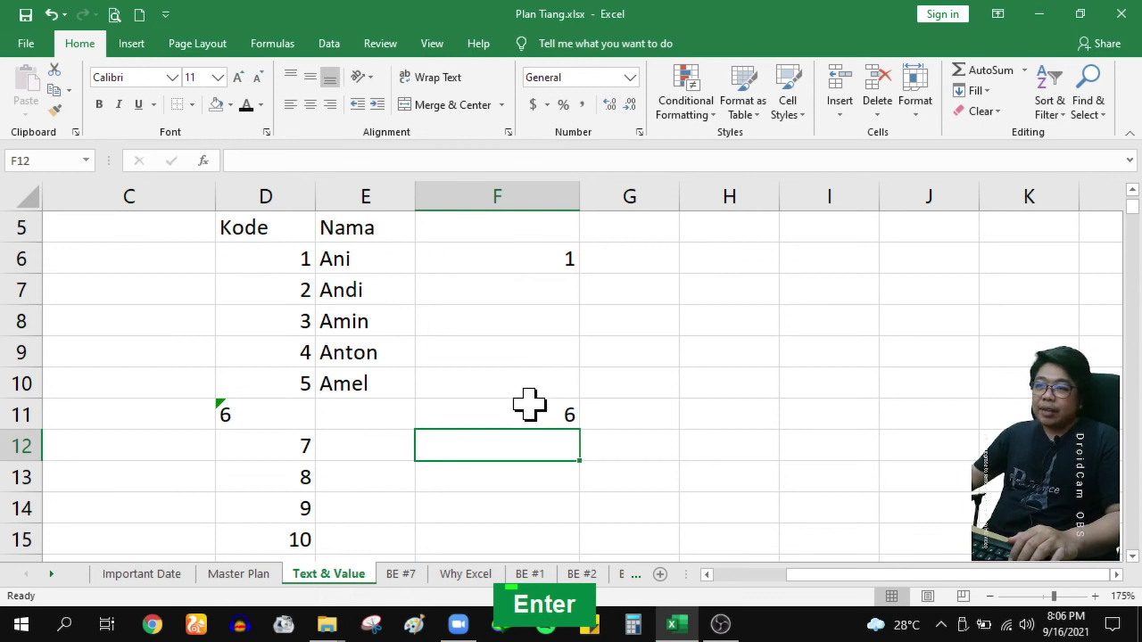
{"action": "left_click", "coordinate": [529, 404]}
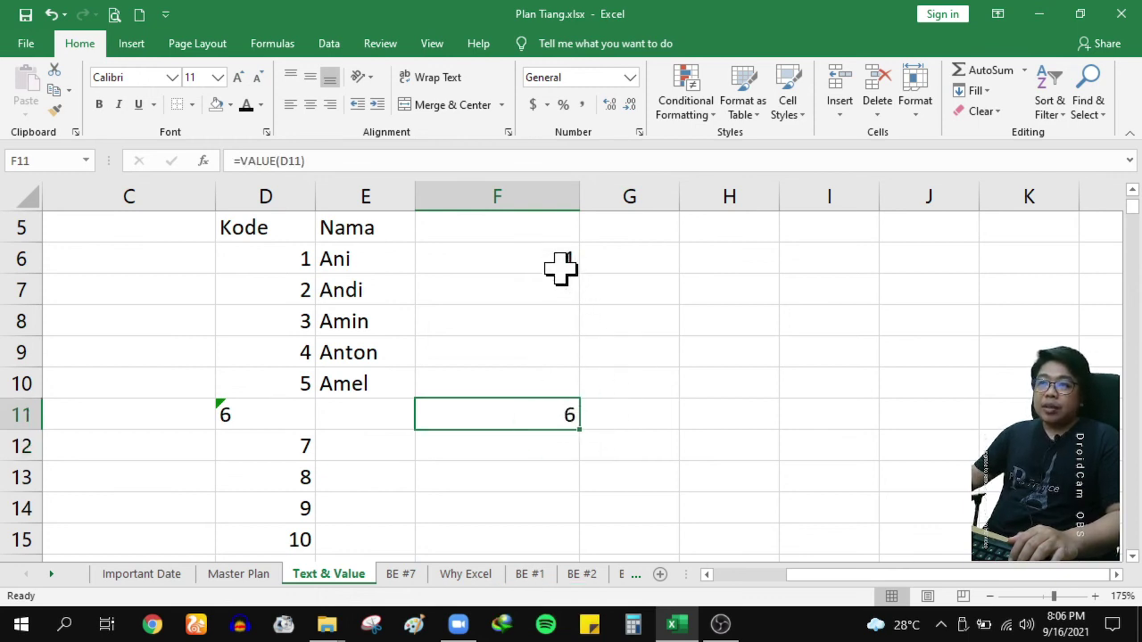
Fill the VALUE formula from F6 down column F to row 502, alongside the last code
{"action": "left_click", "coordinate": [562, 266]}
{"action": "left_click_drag", "start_coordinate": [585, 348], "coordinate": [553, 508]}
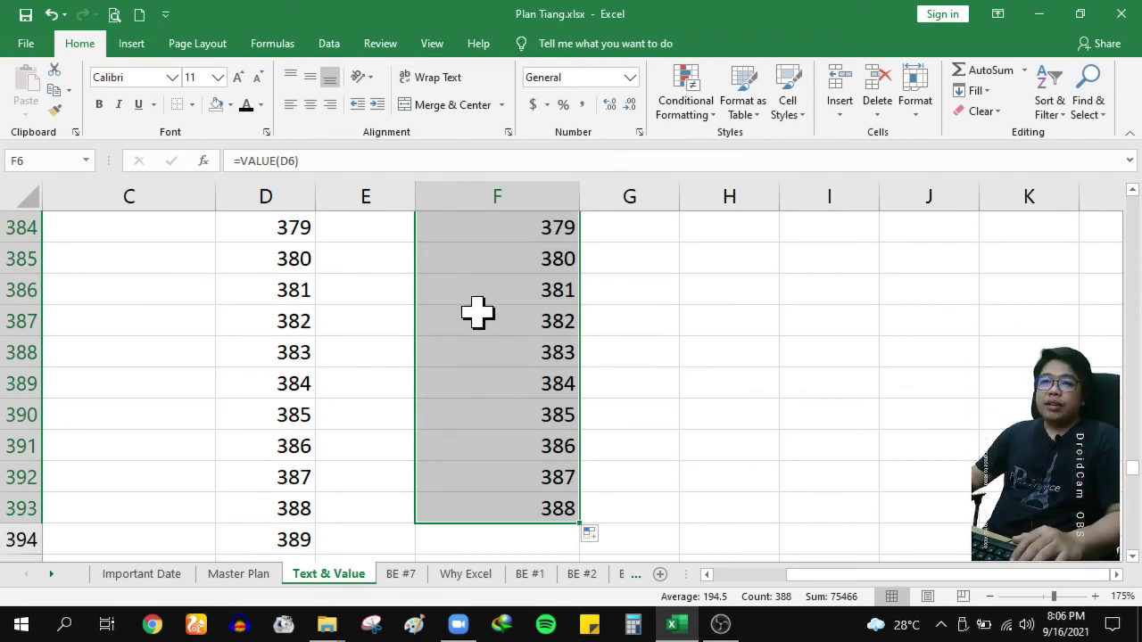
{"action": "scroll", "coordinate": [589, 359], "scroll_direction": "down", "scroll_amount": 6}
{"action": "scroll", "coordinate": [596, 370], "scroll_direction": "up", "scroll_amount": 4}
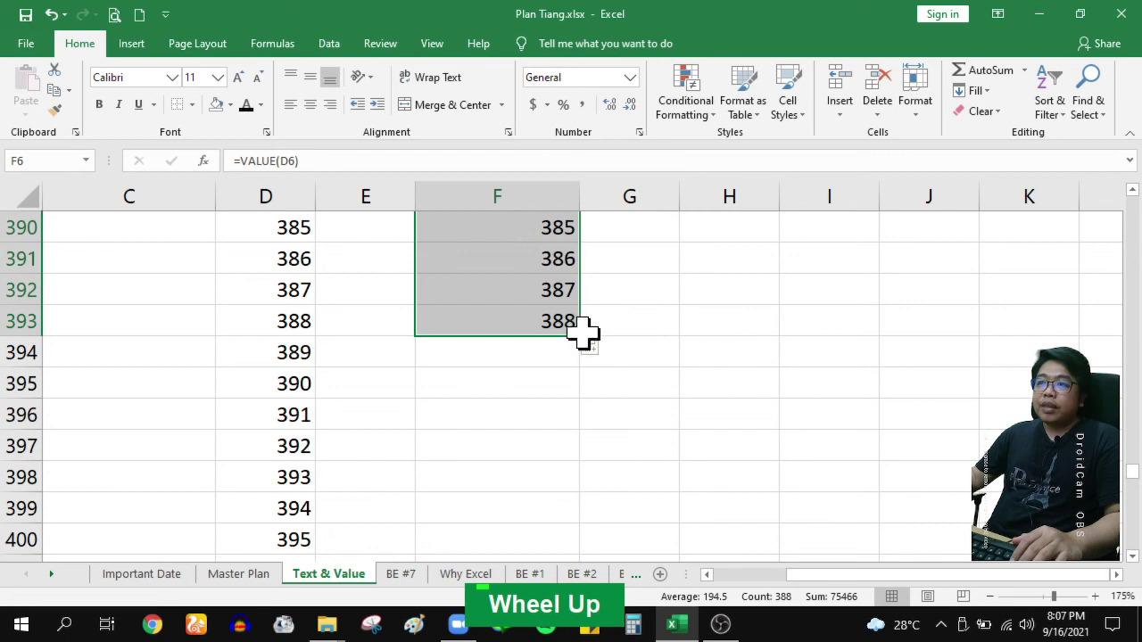
{"action": "left_click_drag", "start_coordinate": [581, 339], "coordinate": [492, 501]}
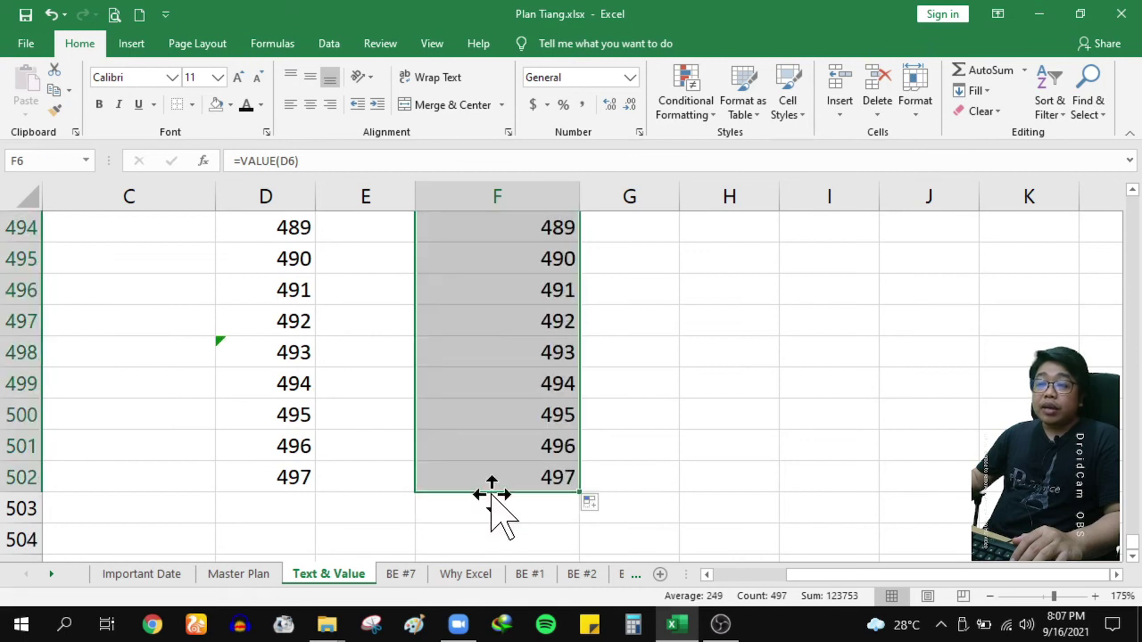
Compare the text entry in D498 with its VALUE formula in F498
{"action": "left_click", "coordinate": [622, 353]}
{"action": "left_click", "coordinate": [281, 348]}
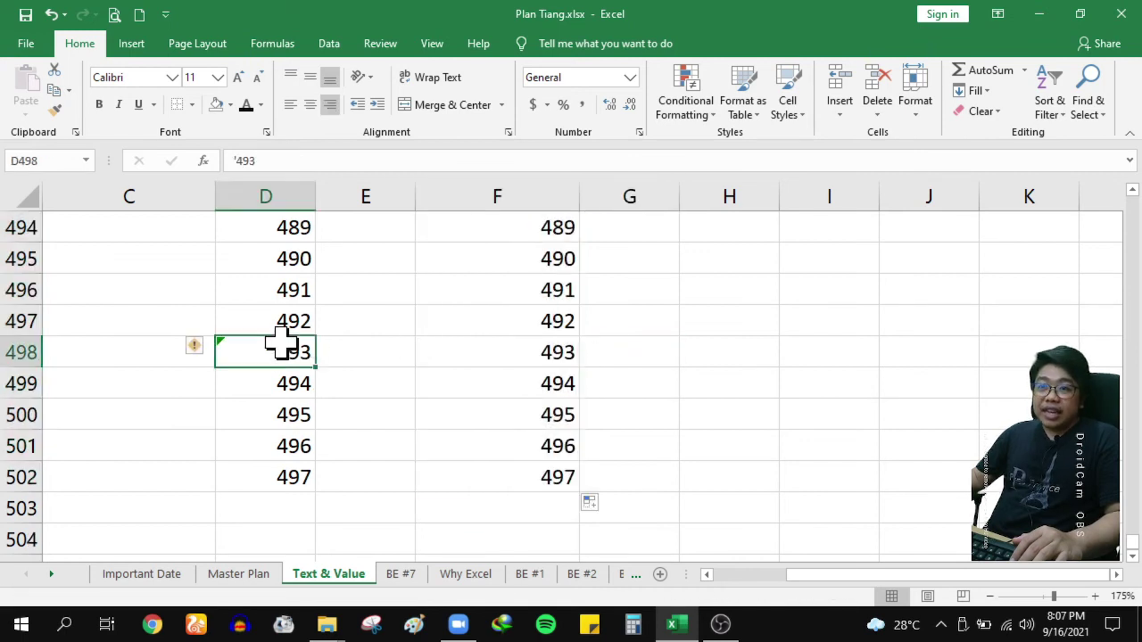
{"action": "left_click", "coordinate": [515, 350]}
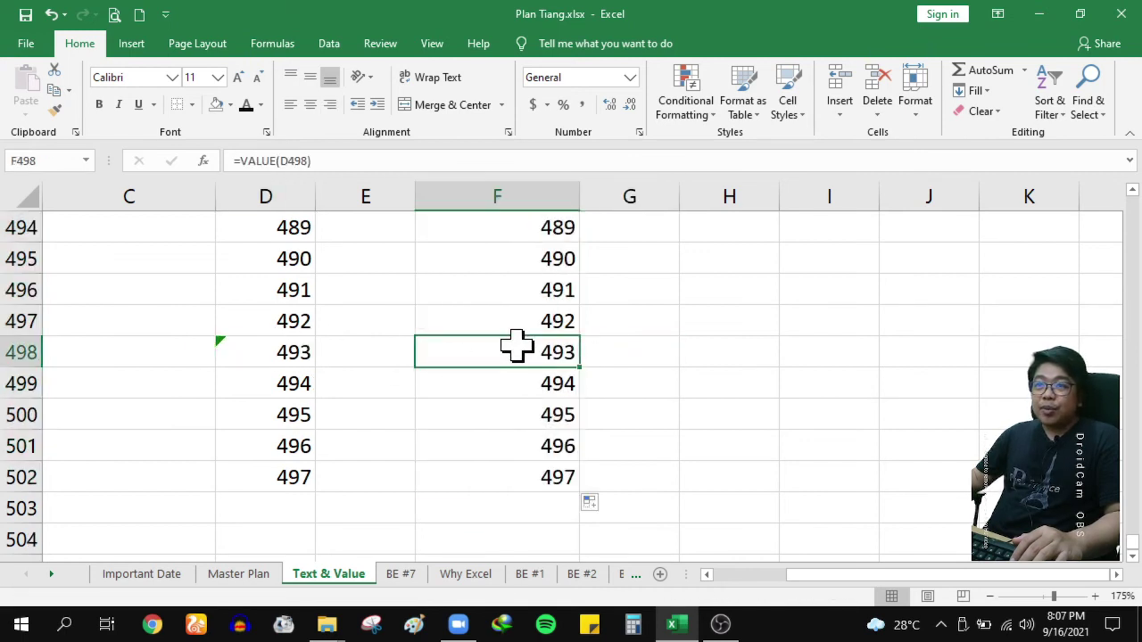
Enter =F498+F497 in G498 to add two converted codes, and check the formula
{"action": "left_click", "coordinate": [593, 350]}
{"action": "type", "text": "="}
{"action": "key", "text": "Left"}
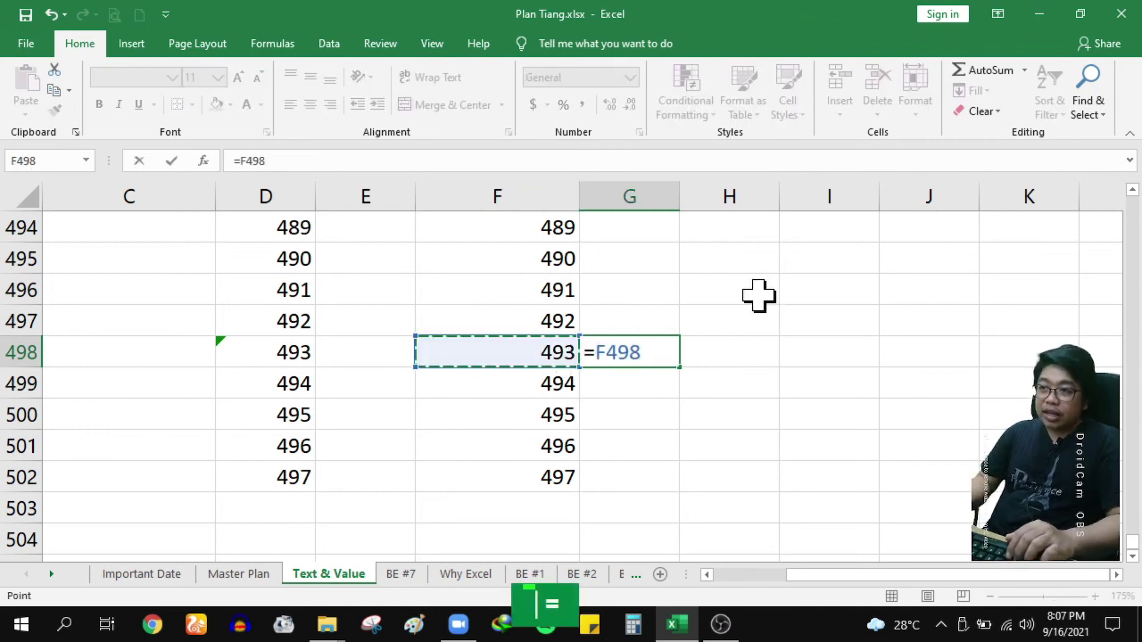
{"action": "type", "text": "+"}
{"action": "key", "text": "Up"}
{"action": "key", "text": "Return"}
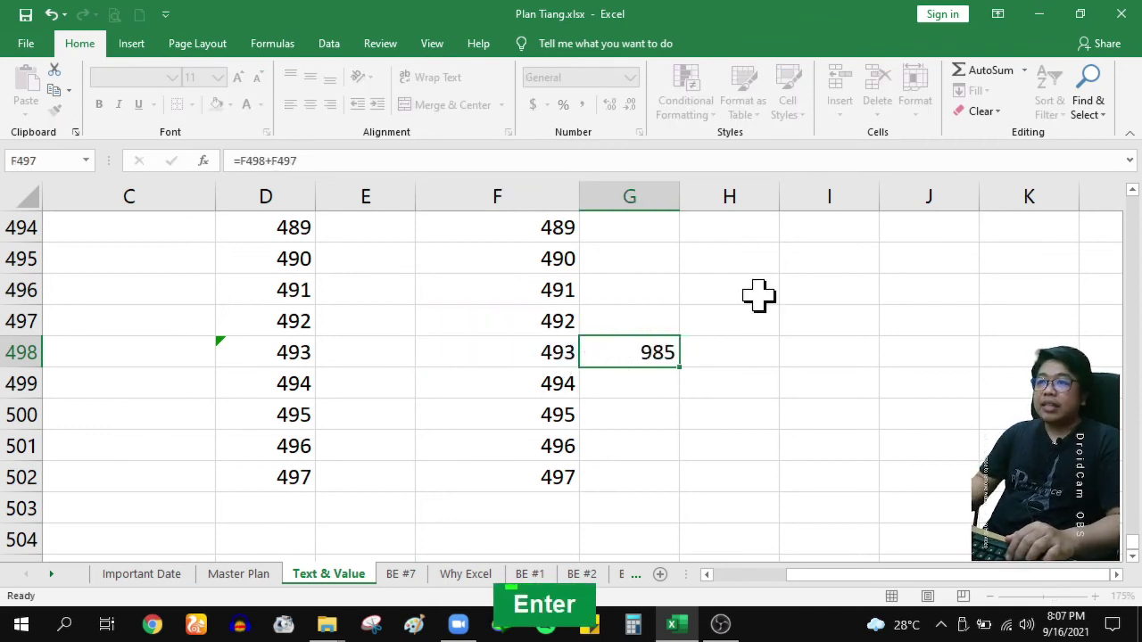
{"action": "key", "text": "Up"}
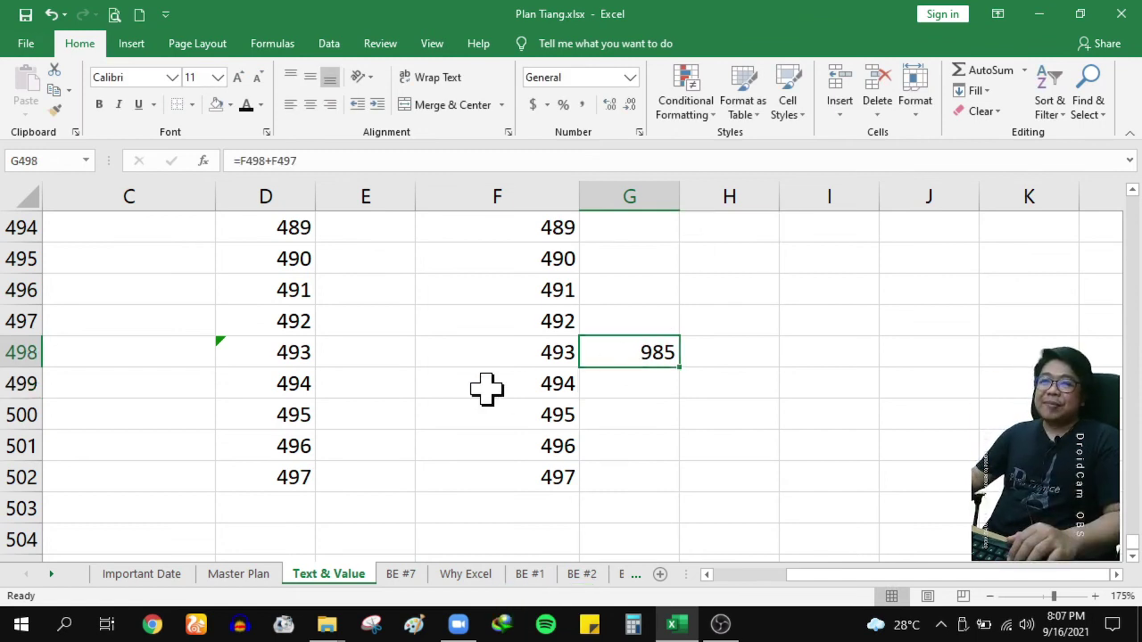
Copy the converted codes in F6:F502 and paste them as values over the Kode column starting at D6
{"action": "left_click", "coordinate": [507, 363]}
{"action": "key", "text": "ctrl+Up"}
{"action": "key", "text": "Down"}
{"action": "key", "text": "Down"}
{"action": "key", "text": "Up"}
{"action": "key", "text": "Up"}
{"action": "key", "text": "Up"}
{"action": "key", "text": "Up"}
{"action": "key", "text": "Down"}
{"action": "key", "text": "Down"}
{"action": "key", "text": "ctrl+shift+Down"}
{"action": "key", "text": "ctrl+c"}
{"action": "key", "text": "Left"}
{"action": "key", "text": "Left"}
{"action": "key", "text": "Left"}
{"action": "key", "text": "Right"}
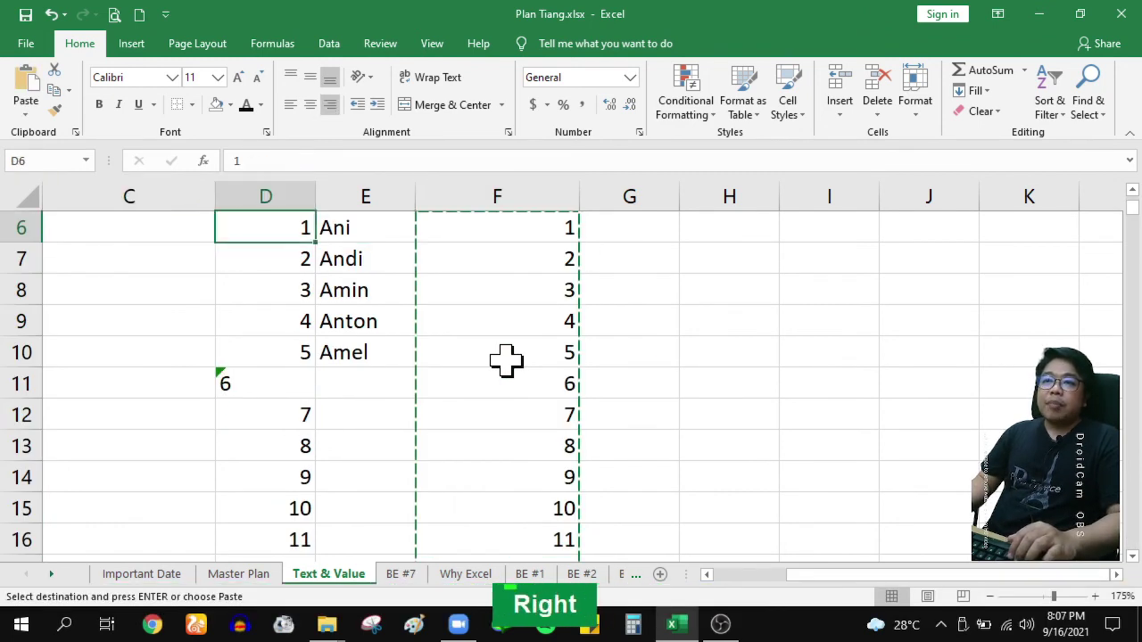
{"action": "right_click", "coordinate": [294, 227]}
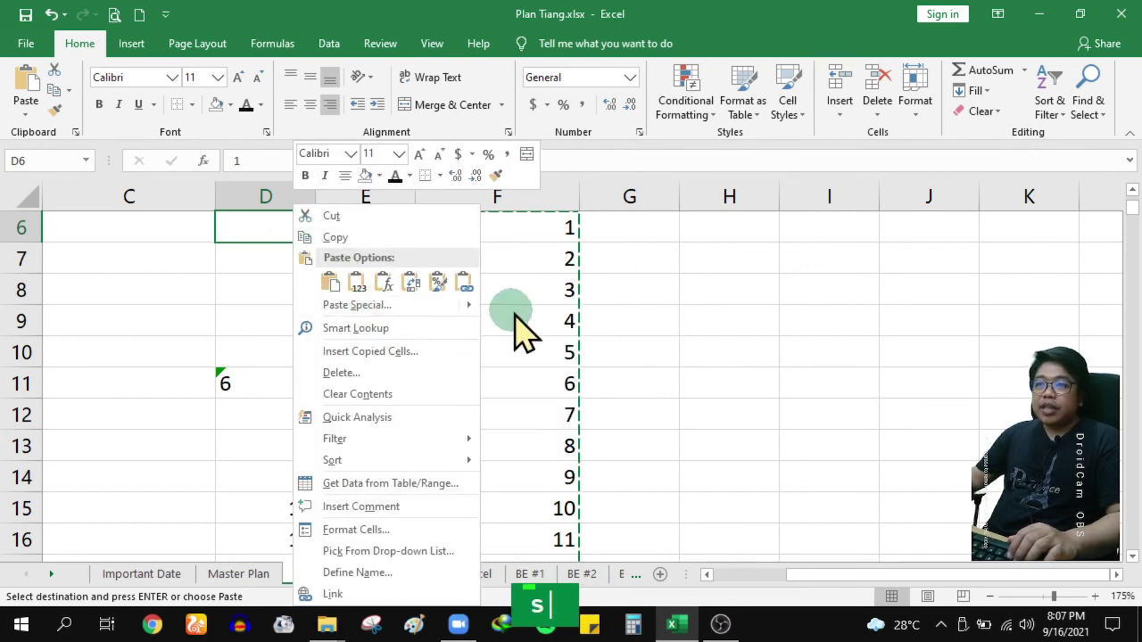
{"action": "mouse_move", "coordinate": [469, 301]}
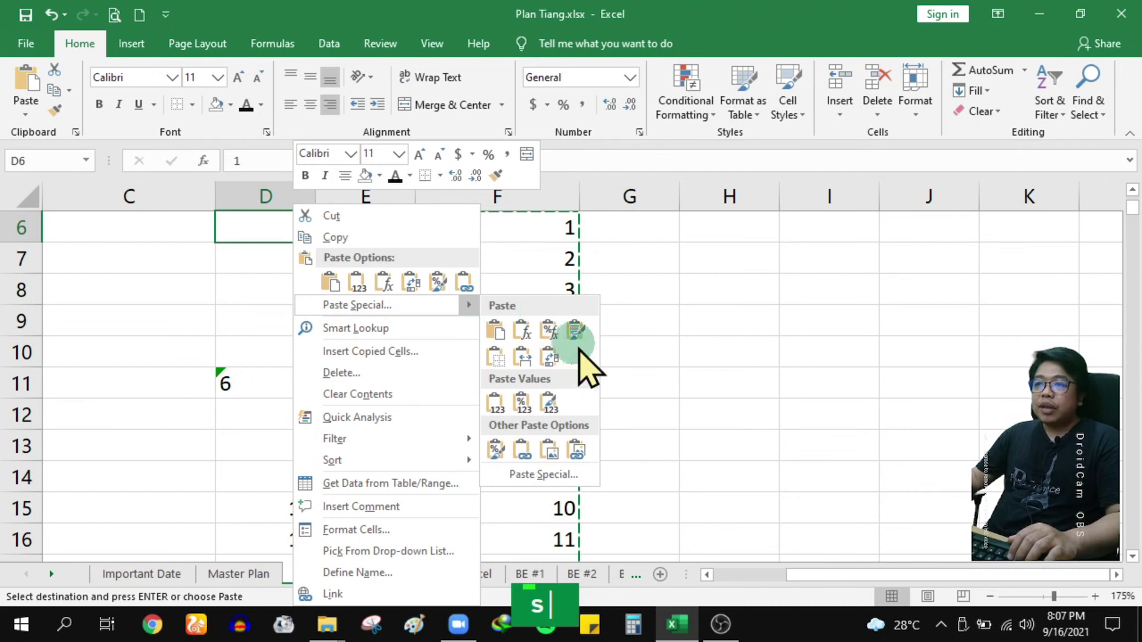
{"action": "left_click", "coordinate": [498, 409]}
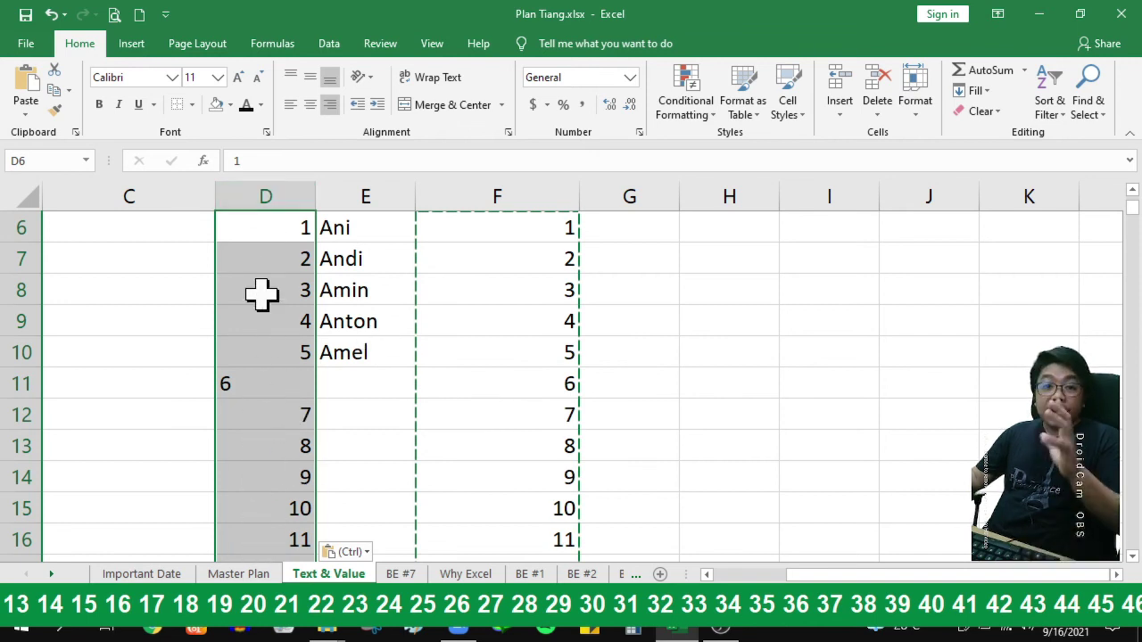
Check the Kode column down to its last entry in D502 for remaining text markers, and return to the sheet's first row
{"action": "scroll", "coordinate": [275, 336], "scroll_direction": "down", "scroll_amount": 7}
{"action": "scroll", "coordinate": [276, 337], "scroll_direction": "down", "scroll_amount": 5}
{"action": "left_click", "coordinate": [275, 343]}
{"action": "key", "text": "ctrl+Down"}
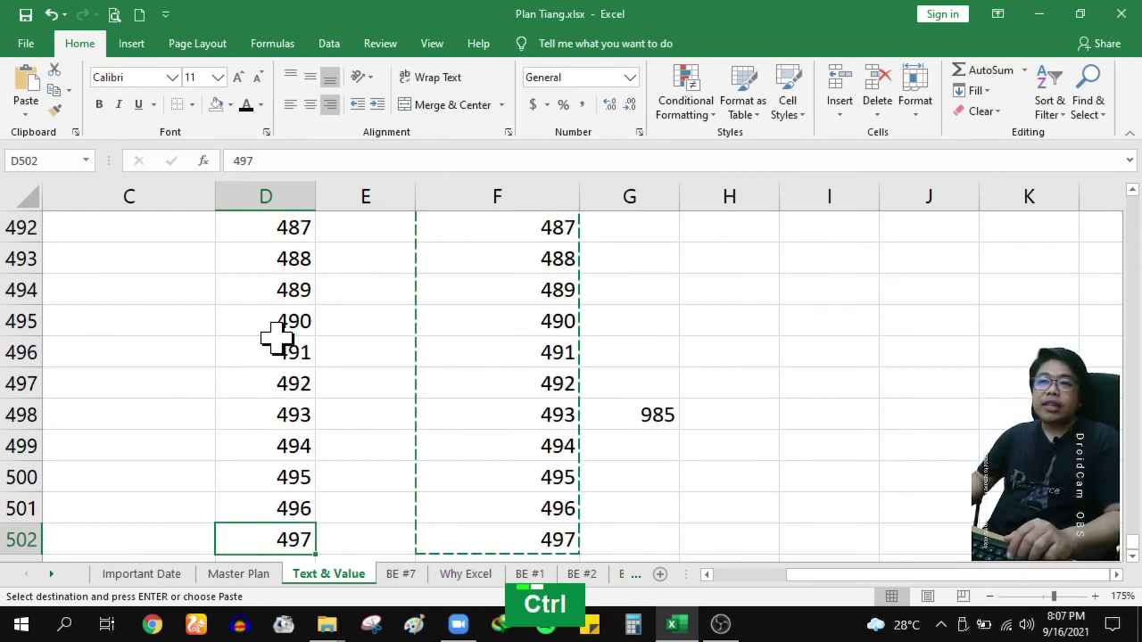
{"action": "key", "text": "ctrl+Up"}
{"action": "key", "text": "ctrl+Up"}
{"action": "key", "text": "ctrl+Up"}
{"action": "key", "text": "ctrl+Up"}
{"action": "key", "text": "ctrl+Up"}
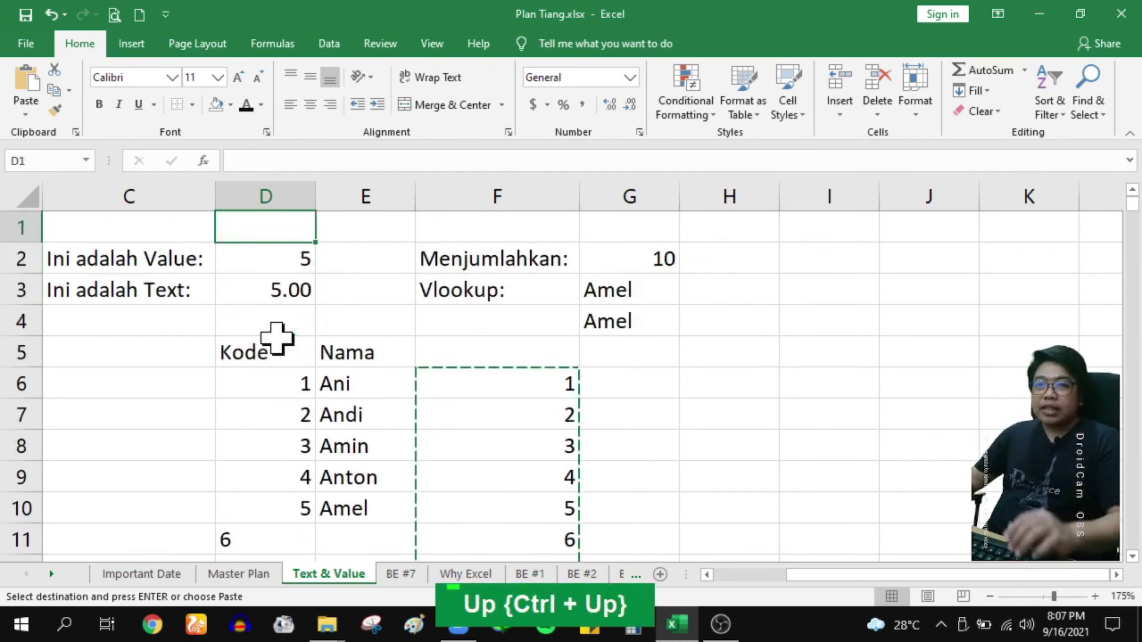
Enter '5 in D3 so that the value is stored as text
{"action": "left_click", "coordinate": [291, 287]}
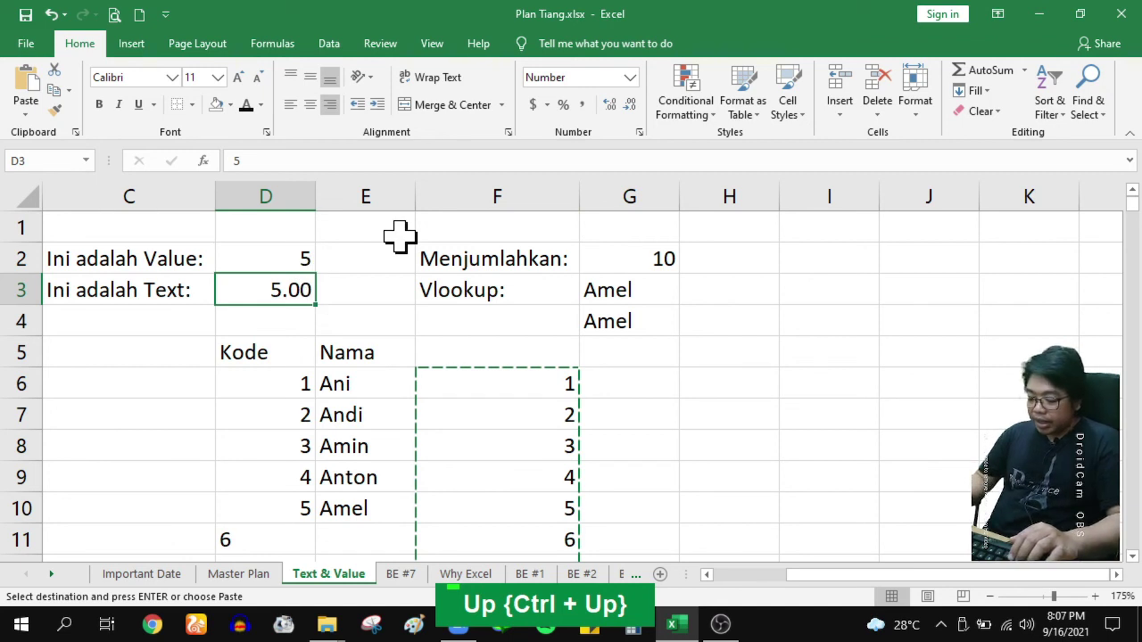
{"action": "type", "text": "'5"}
{"action": "key", "text": "Return"}
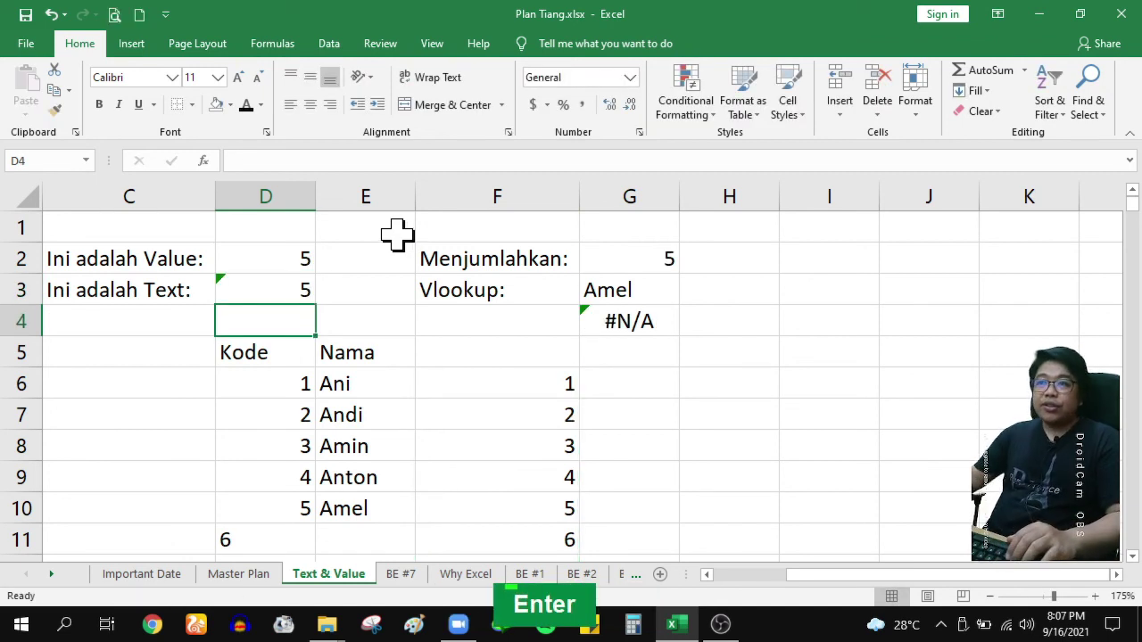
Inspect the VLOOKUP formula in G4 and the text entry in its lookup cell D3
{"action": "left_click", "coordinate": [627, 321]}
{"action": "key", "text": "F2"}
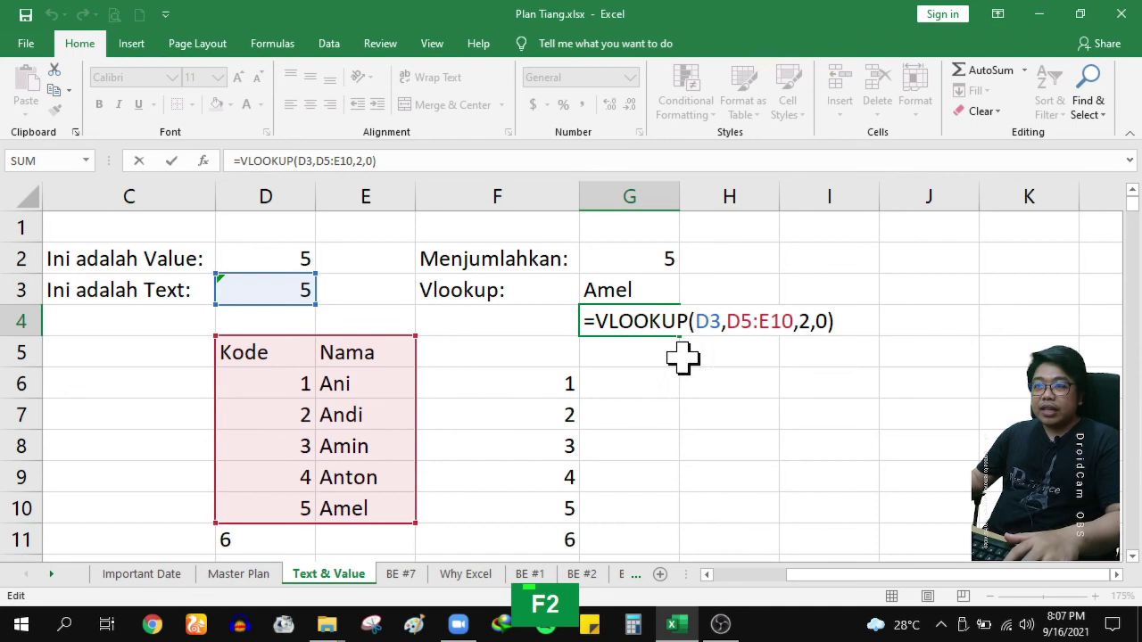
{"action": "key", "text": "Escape"}
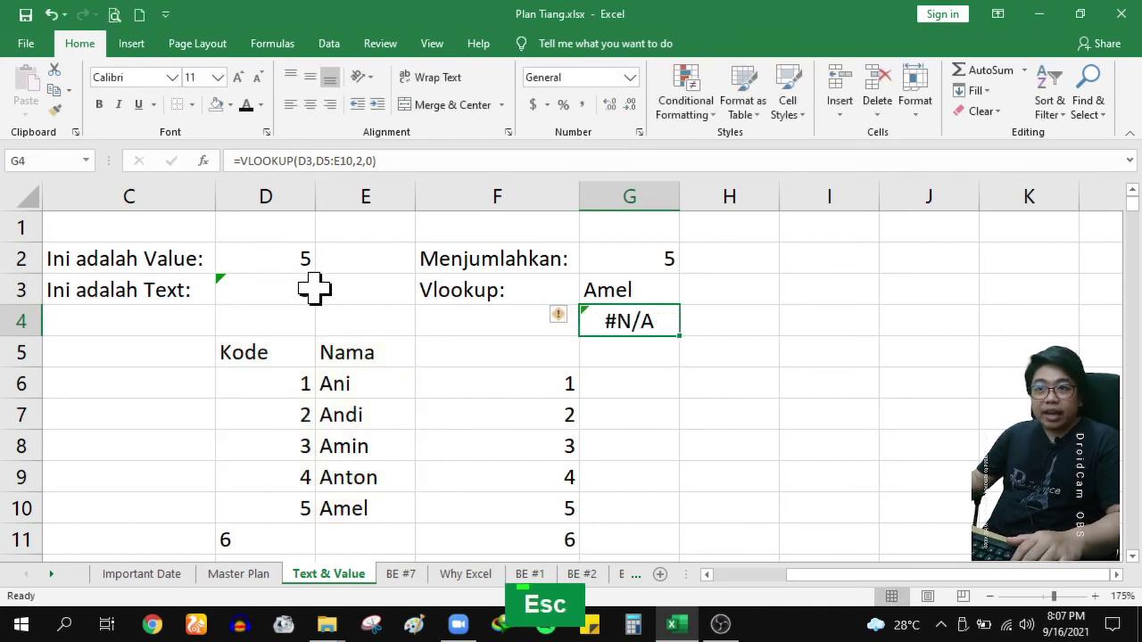
{"action": "left_click", "coordinate": [298, 287]}
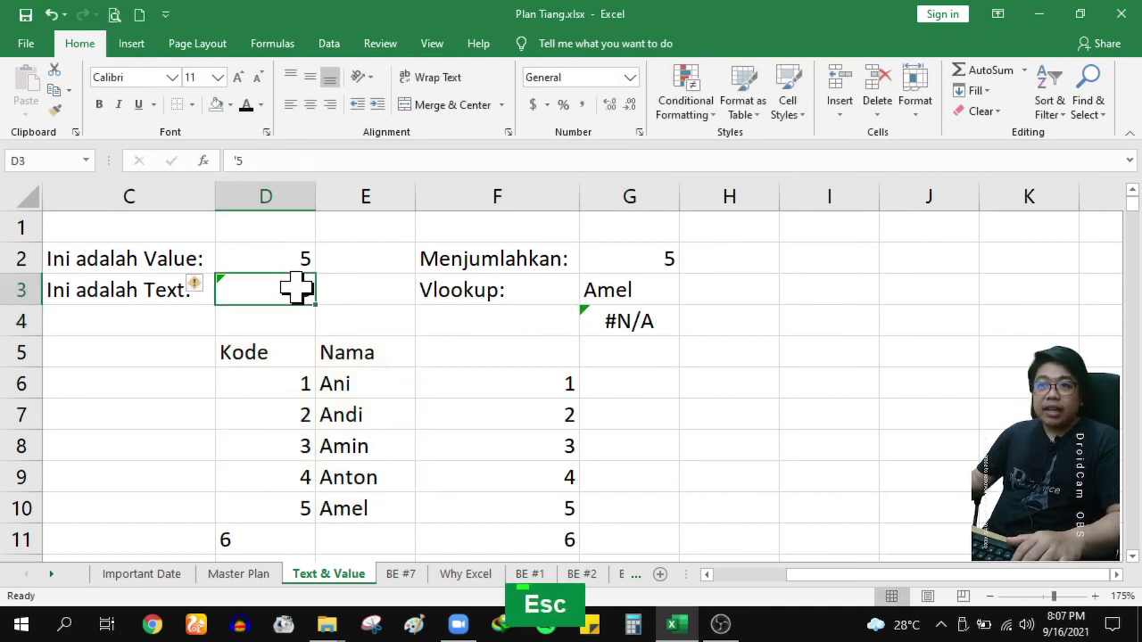
{"action": "key", "text": "Escape"}
{"action": "key", "text": "Escape"}
Enter =VALUE(D3) in E3 to convert the text 5 to a number, and check the formula
{"action": "left_click", "coordinate": [356, 290]}
{"action": "type", "text": "="}
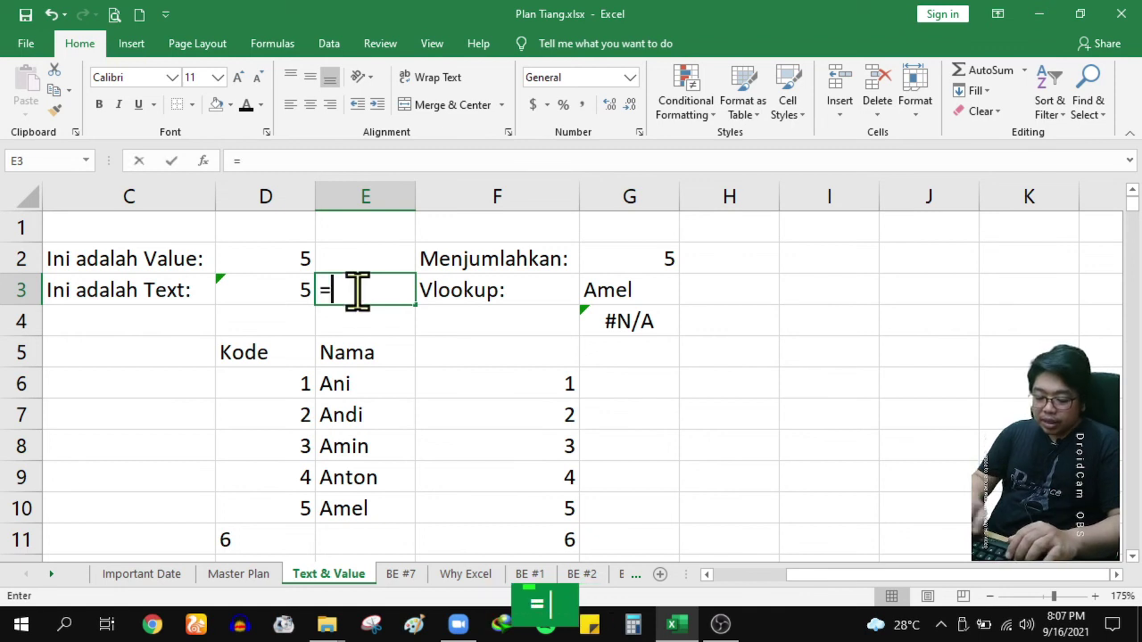
{"action": "type", "text": "val"}
{"action": "key", "text": "Tab"}
{"action": "type", "text": "D3"}
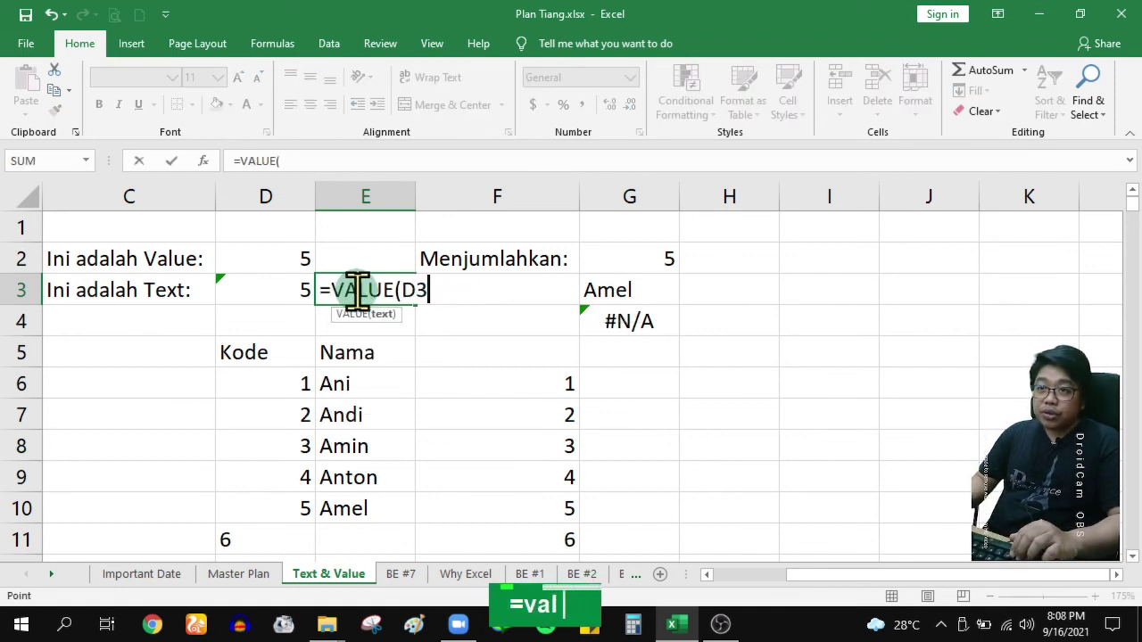
{"action": "key", "text": "Return"}
{"action": "key", "text": "Up"}
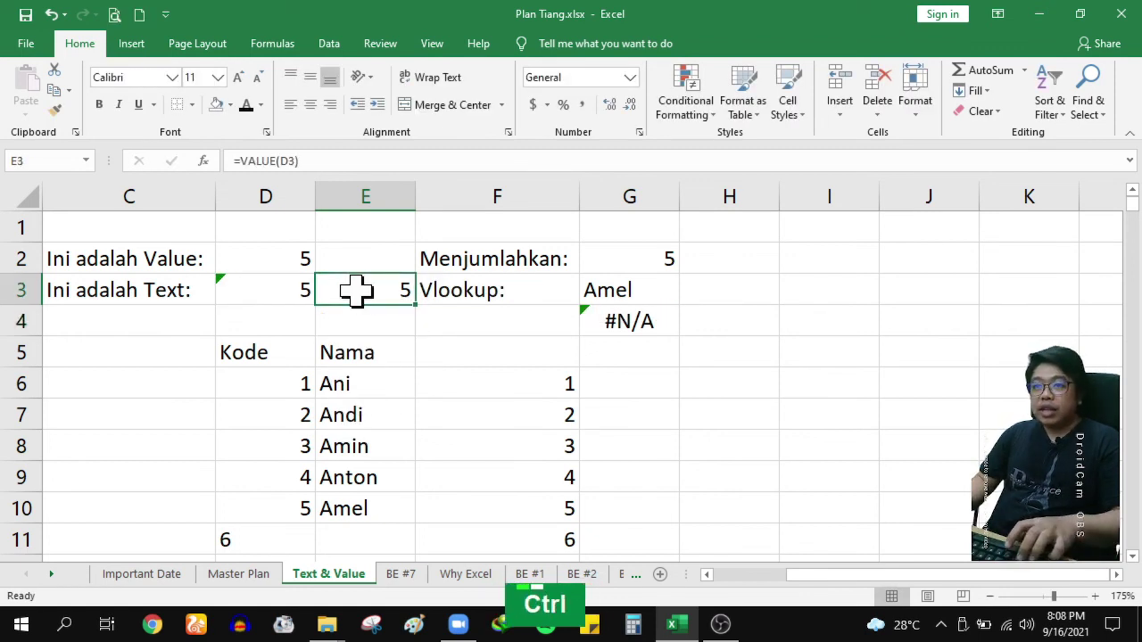
Copy the converted number in E3 and paste it as a value over the text in D3
{"action": "key", "text": "ctrl+c"}
{"action": "key", "text": "Left"}
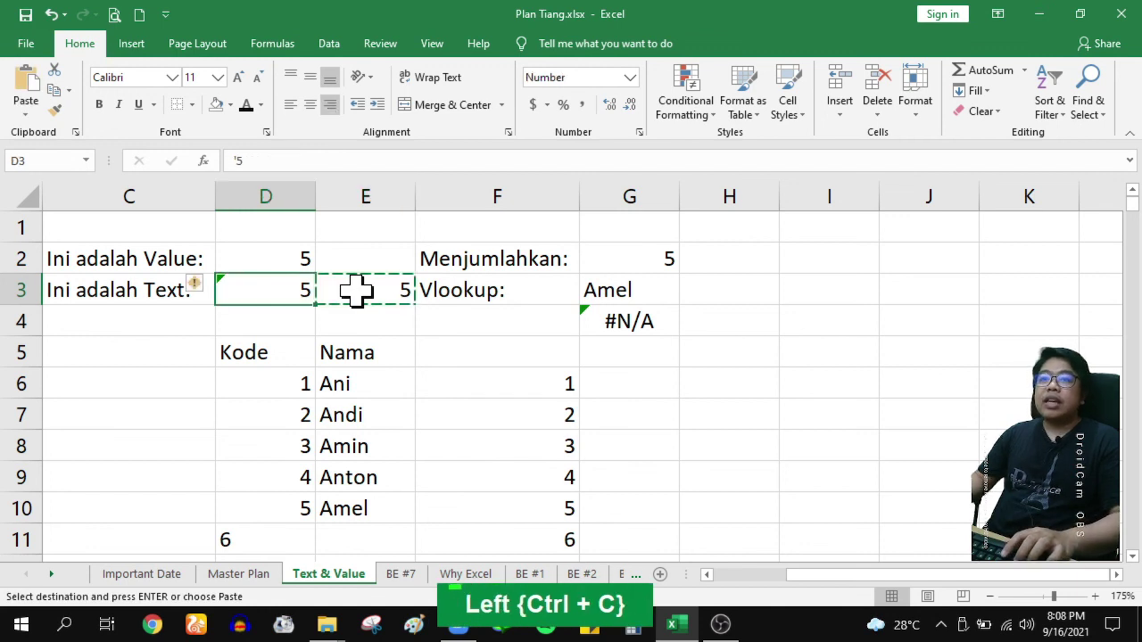
{"action": "right_click", "coordinate": [275, 290]}
{"action": "mouse_move", "coordinate": [450, 288]}
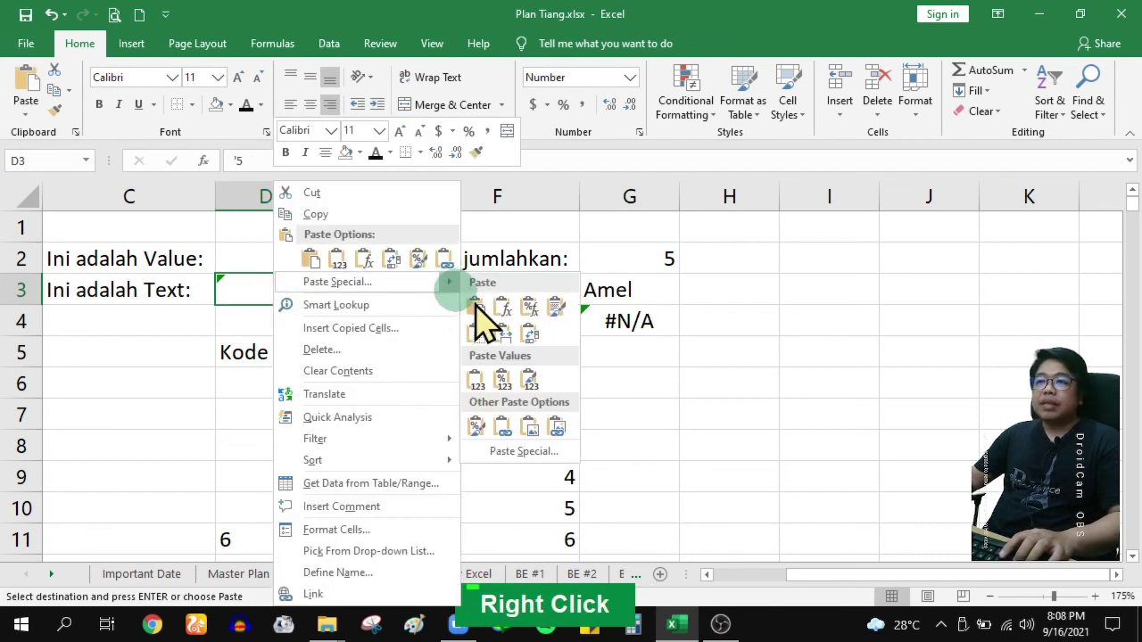
{"action": "left_click", "coordinate": [475, 379]}
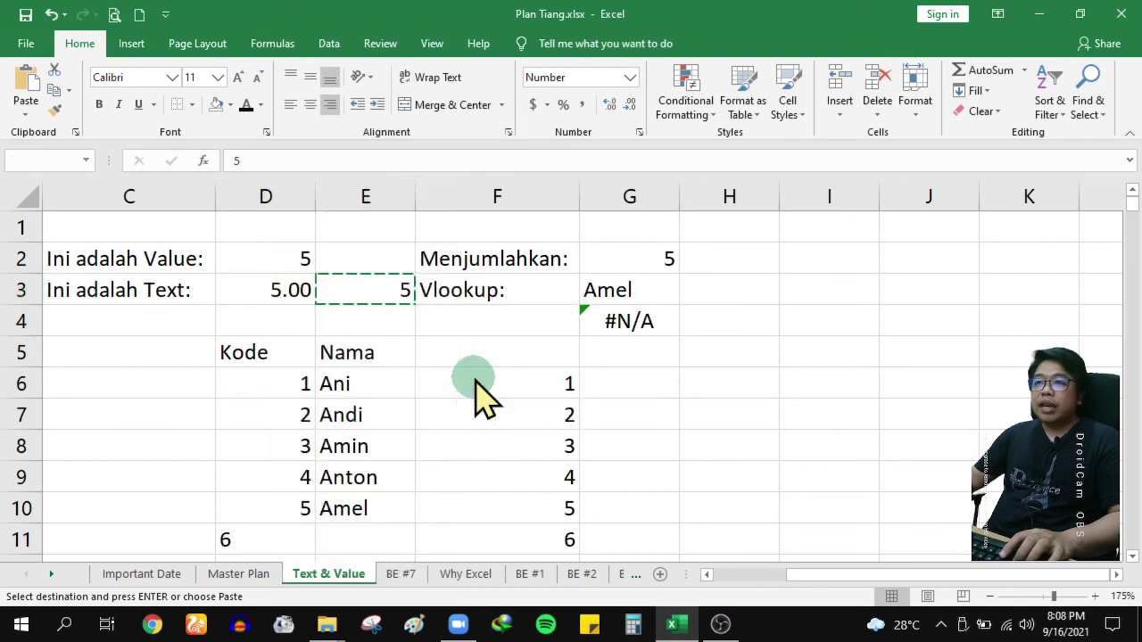